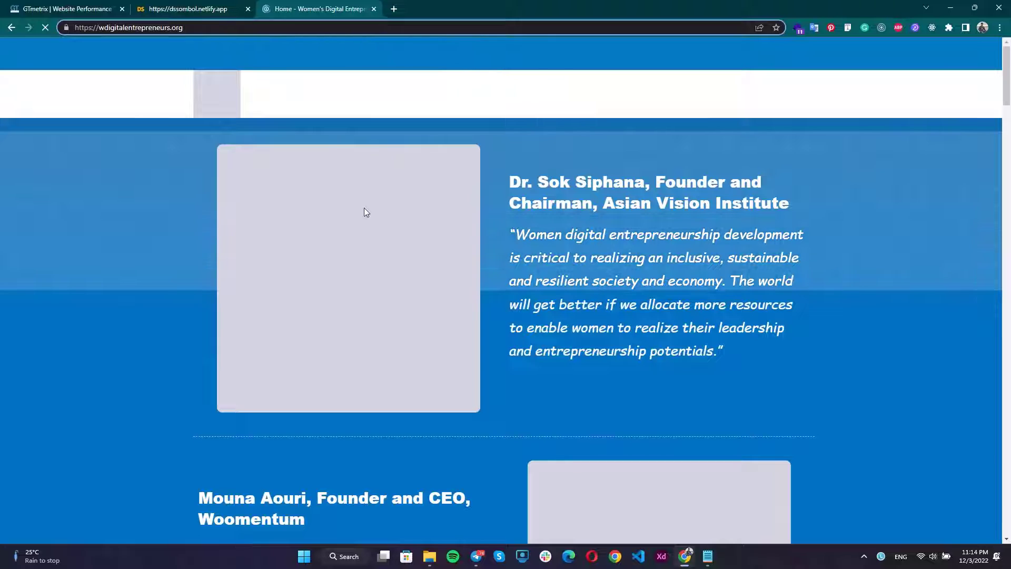
Look over the Women's Digital Entrepreneurship home page from the header down to the commentary section.
scroll(364, 209, down, 4)
scroll(364, 208, down, 5)
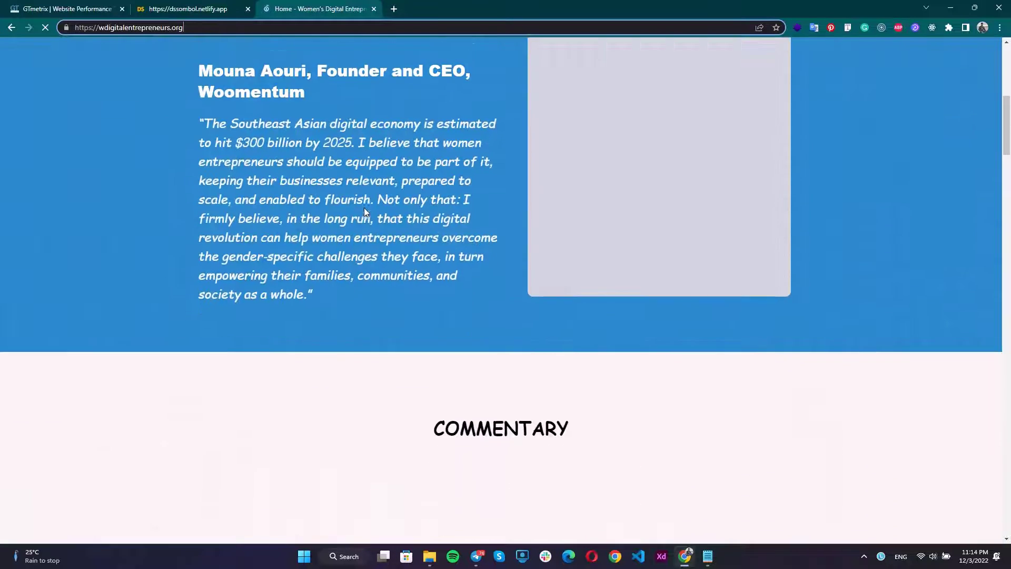
scroll(364, 208, up, 7)
scroll(367, 213, down, 1)
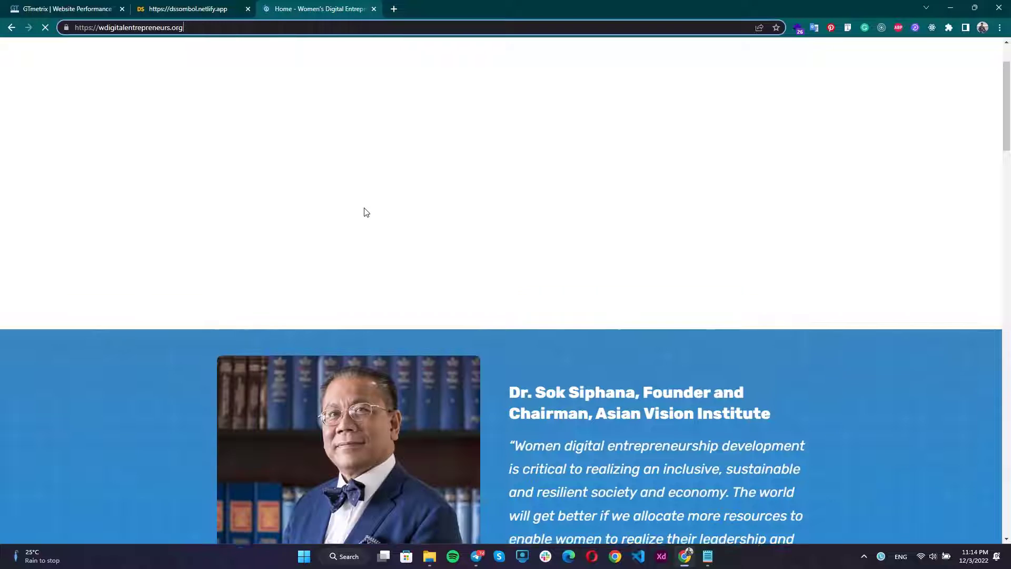
scroll(366, 213, up, 2)
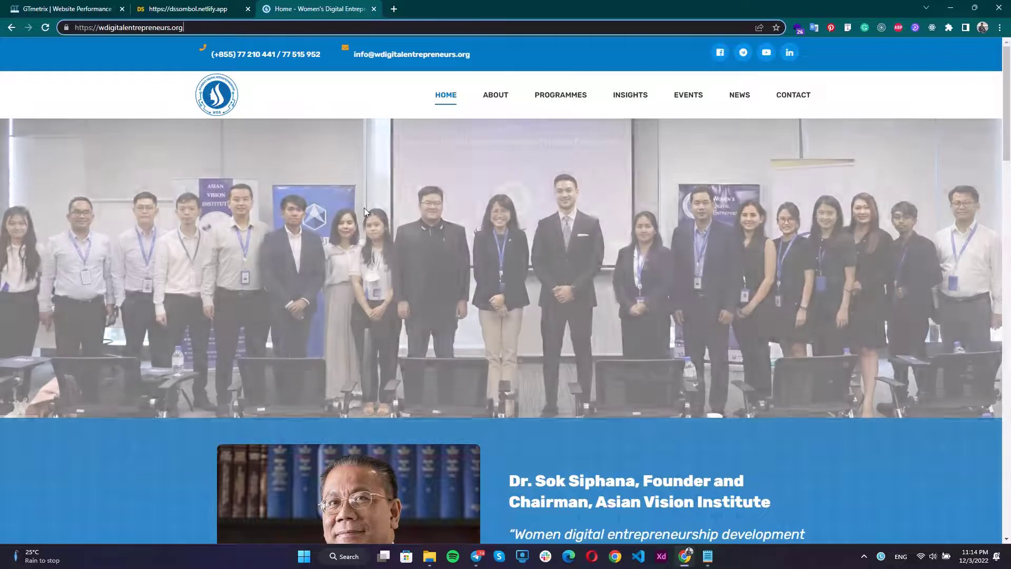
key(ctrl+l)
key(ctrl+c)
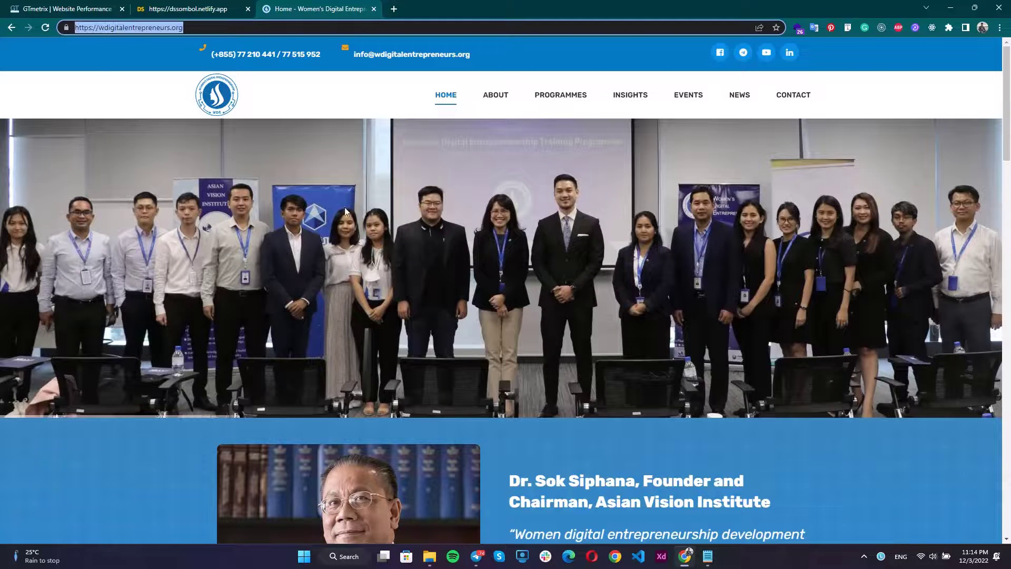
key(ctrl+1)
key(ctrl+v)
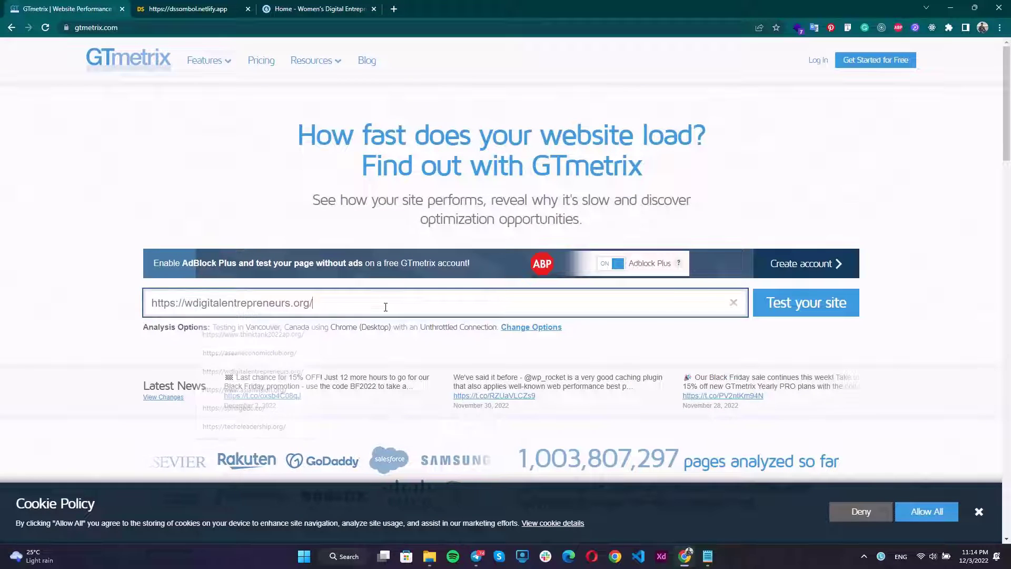
click(790, 306)
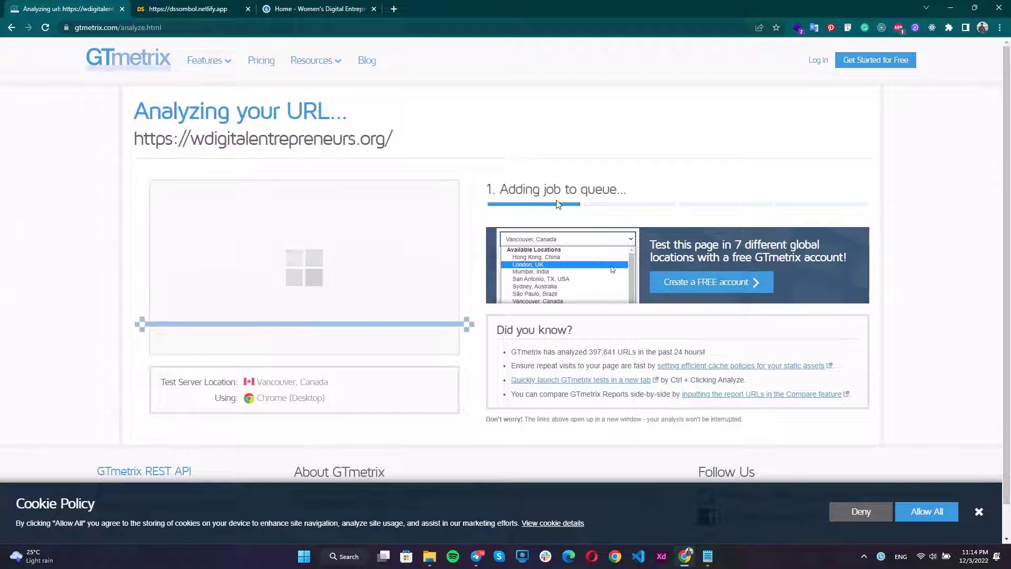
click(315, 8)
key(ctrl+c)
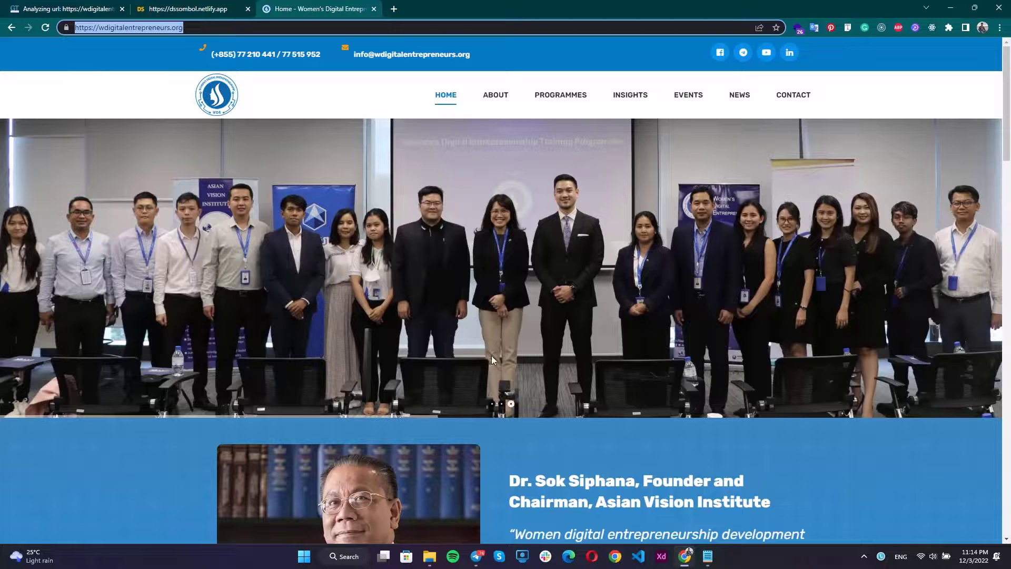
click(569, 556)
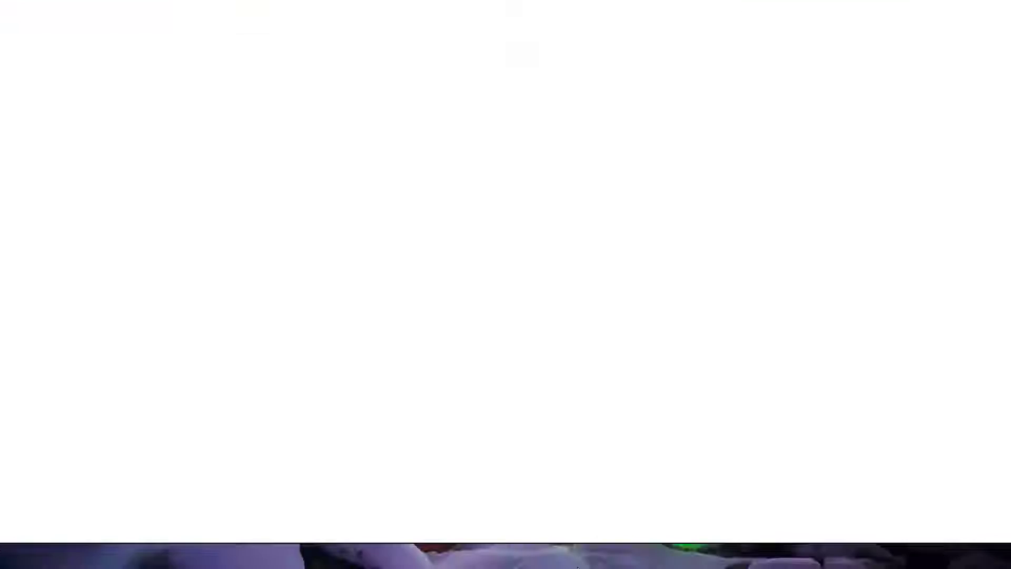
click(571, 27)
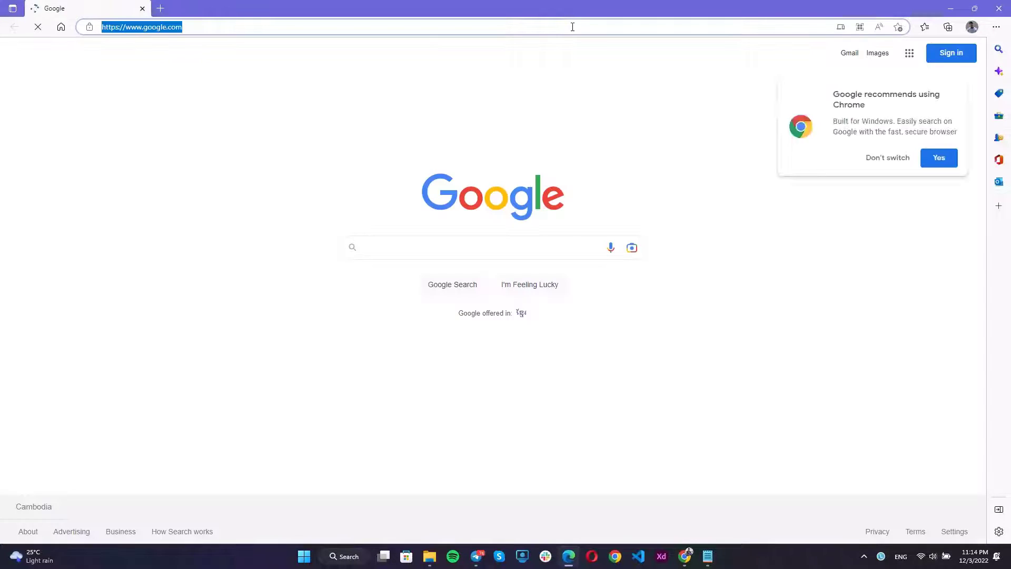
key(ctrl+v)
key(Return)
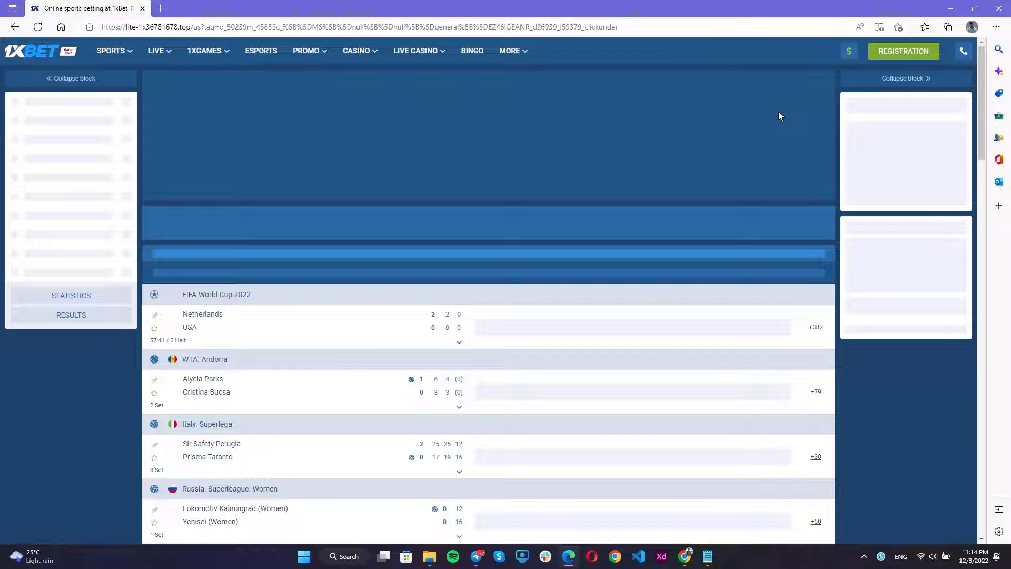
click(1007, 4)
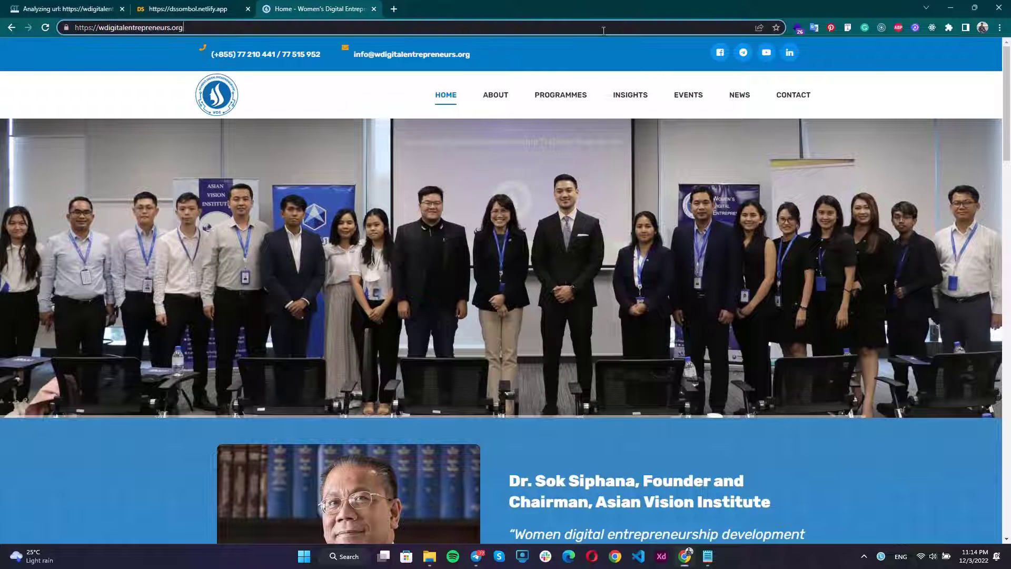
click(95, 8)
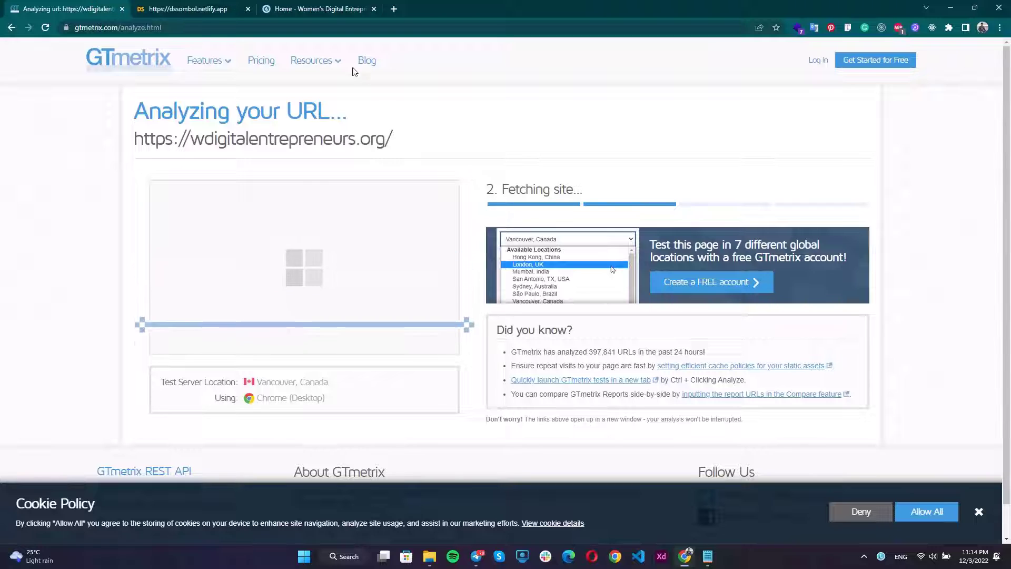
Open the WordPress login page of wdigitalentrepreneurs.org and log in with the saved credentials.
click(304, 8)
double_click(304, 28)
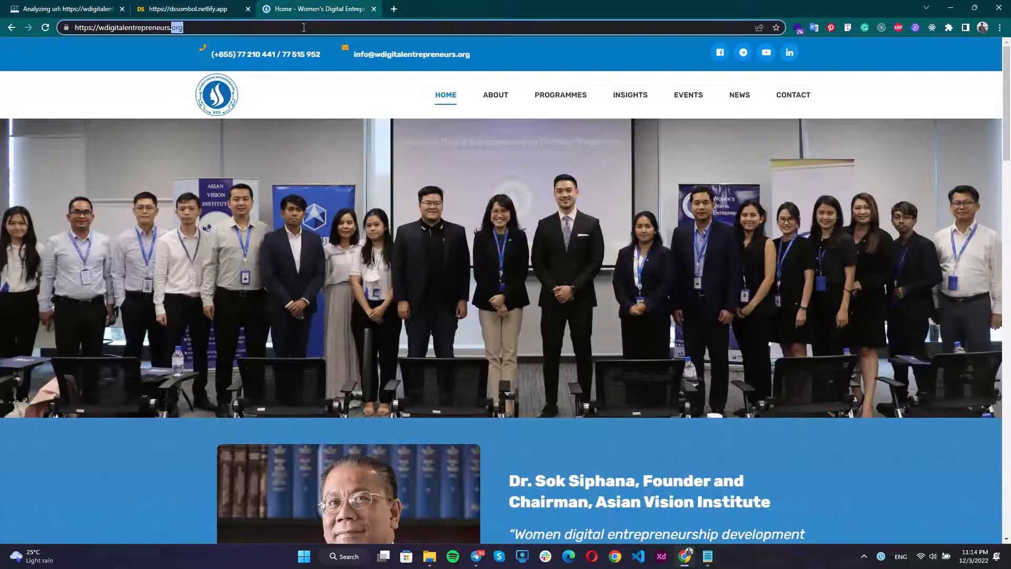
text(org/w[)
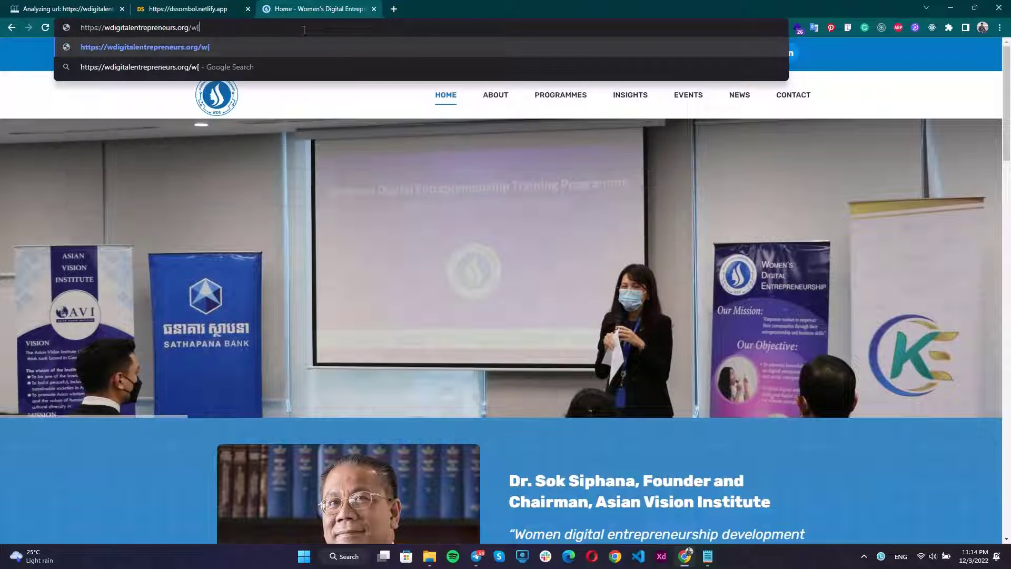
key(BackSpace)
key(BackSpace)
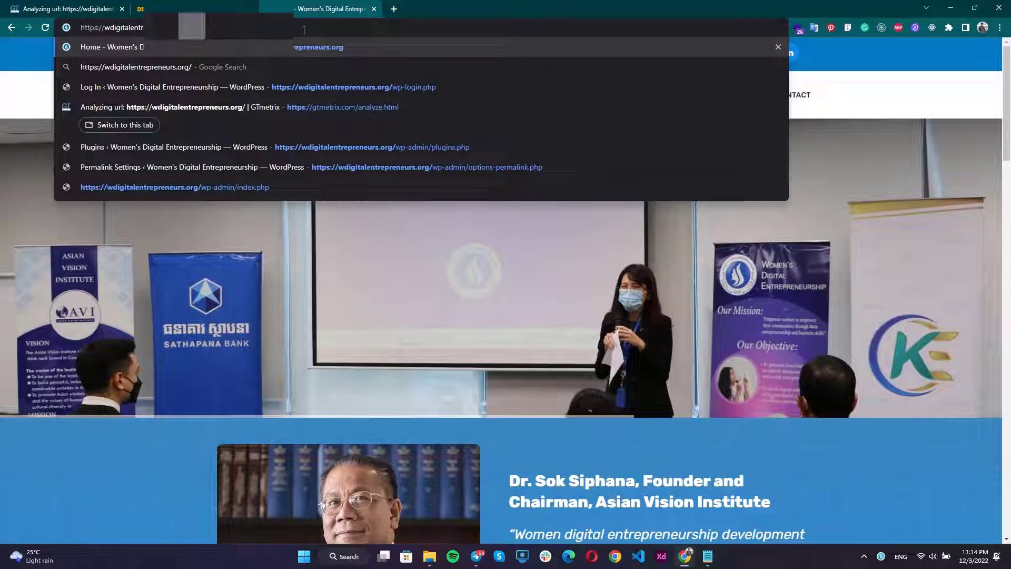
key(Return)
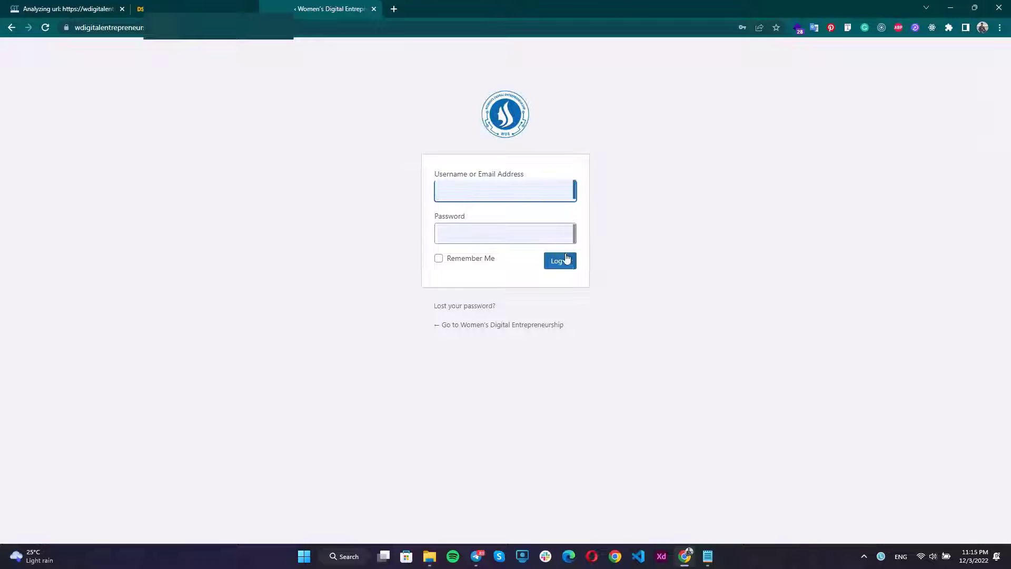
click(509, 190)
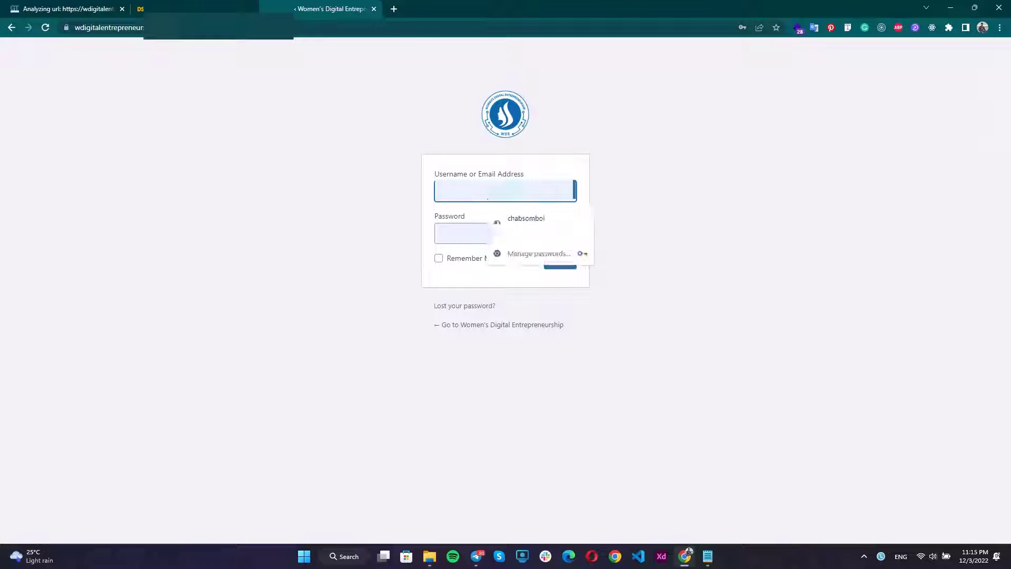
click(647, 181)
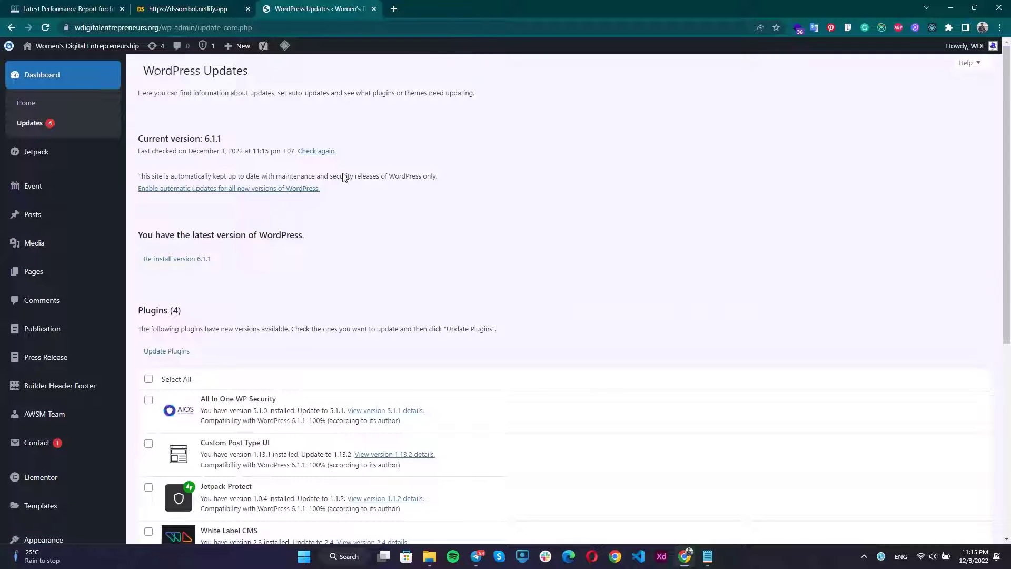
Update the All In One WP Security, Custom Post Type UI, Jetpack Protect and White Label CMS plugins, checking the GTmetrix report meanwhile.
scroll(344, 177, down, 1)
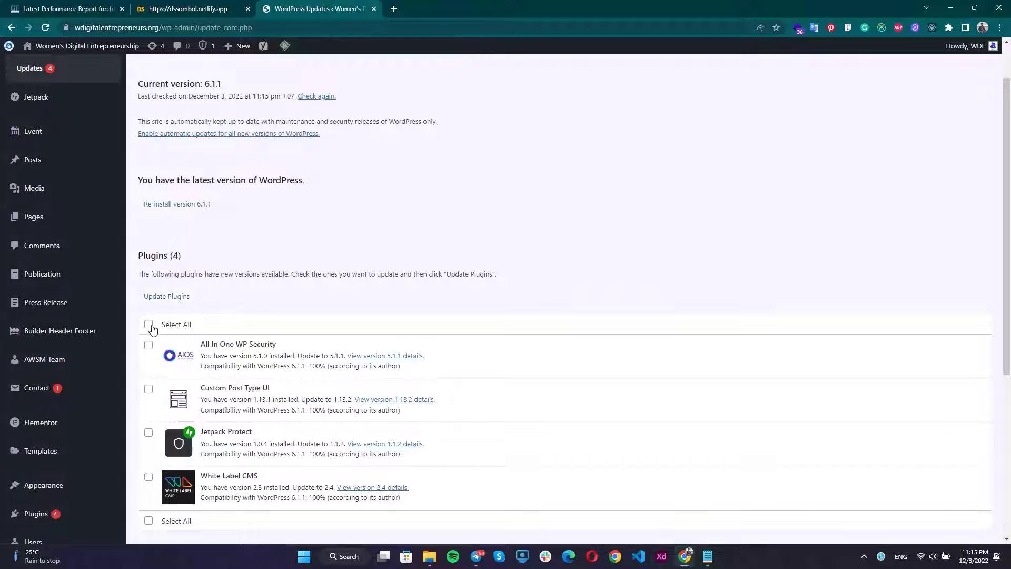
click(166, 295)
scroll(389, 213, down, 3)
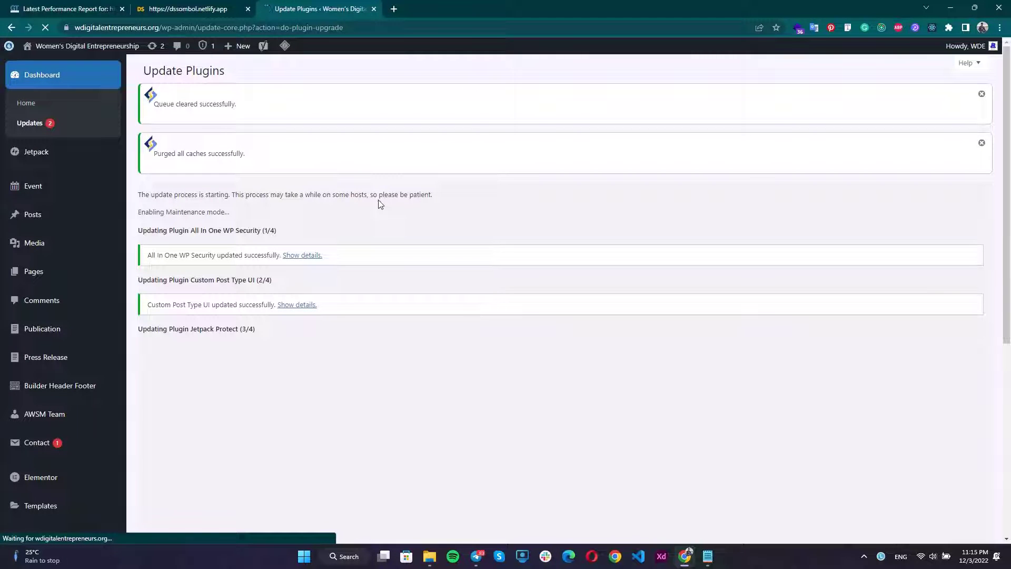
click(87, 6)
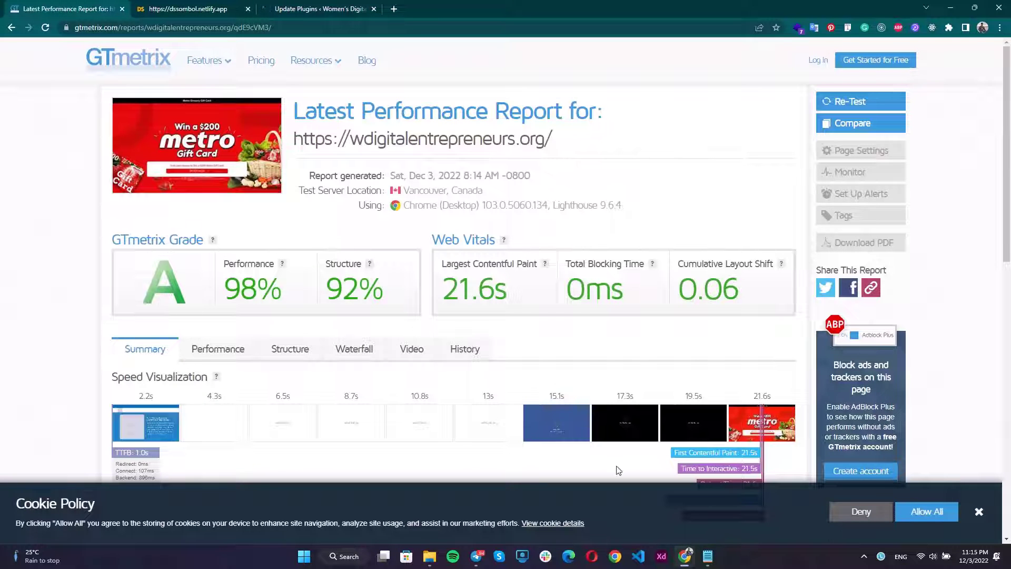
click(314, 5)
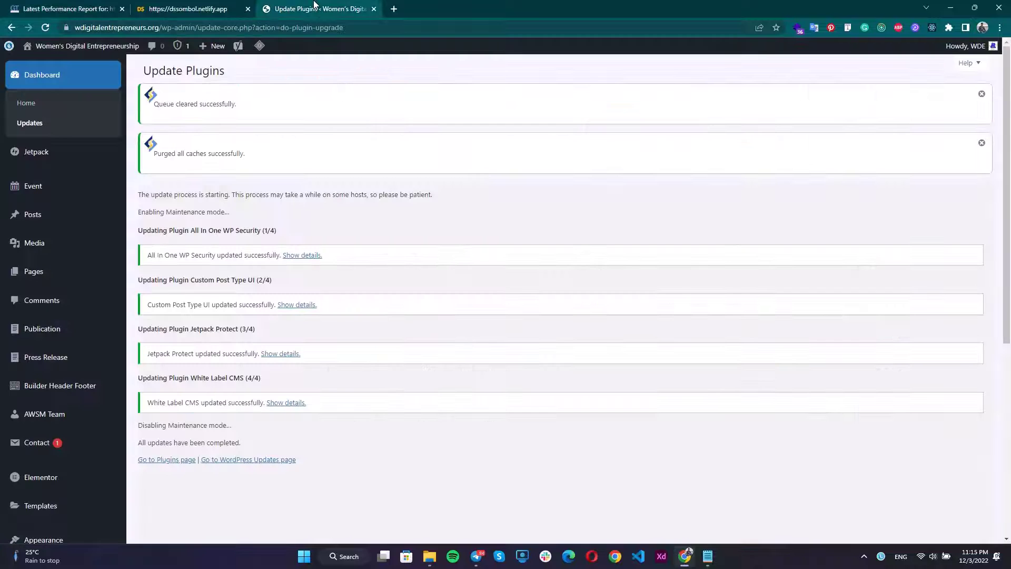
Review the installed plugins, deactivate All In One WP Security and delete it with its data.
scroll(328, 248, down, 3)
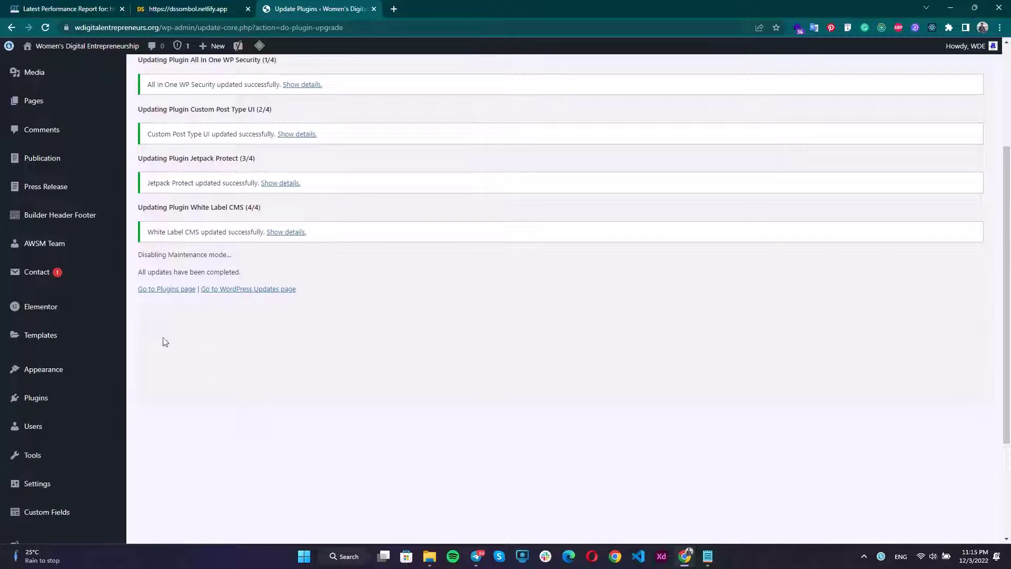
mouse_move(67, 399)
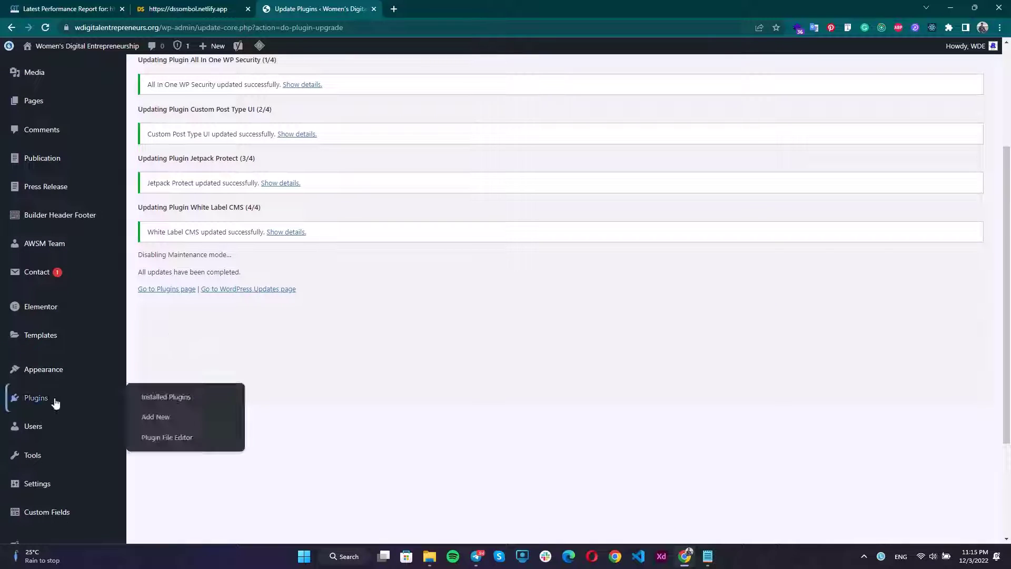
click(165, 399)
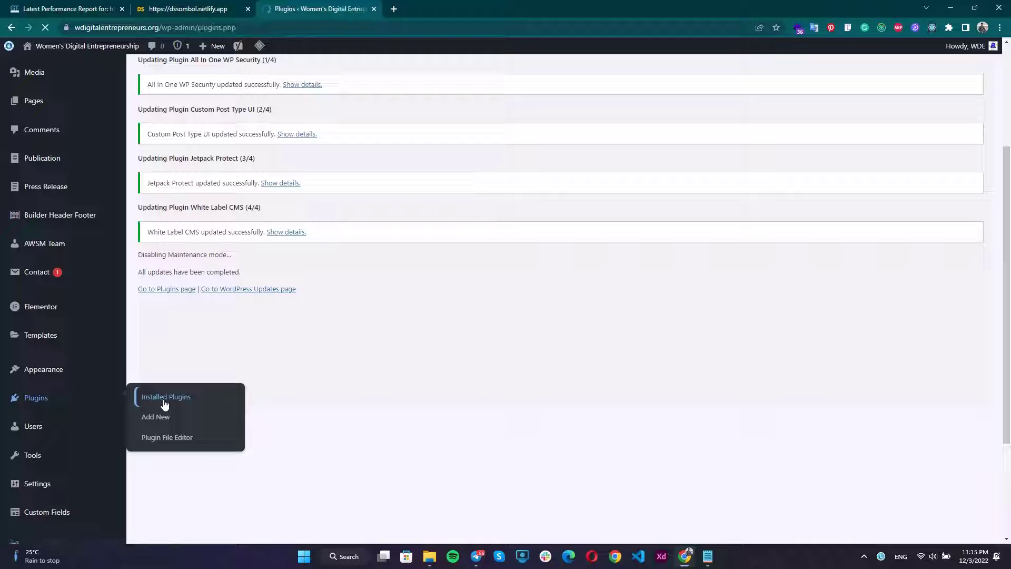
scroll(164, 404, down, 10)
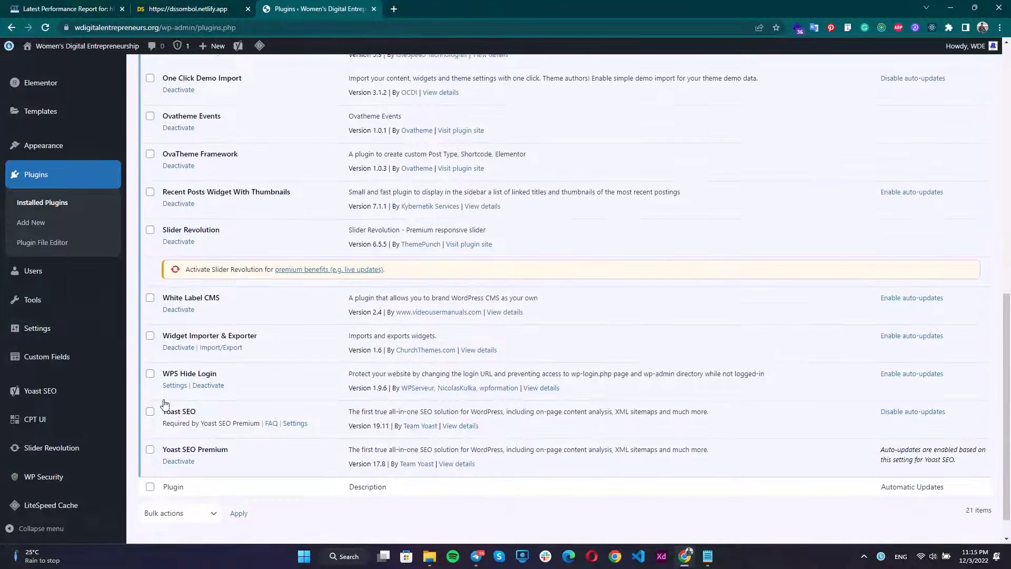
scroll(165, 404, up, 10)
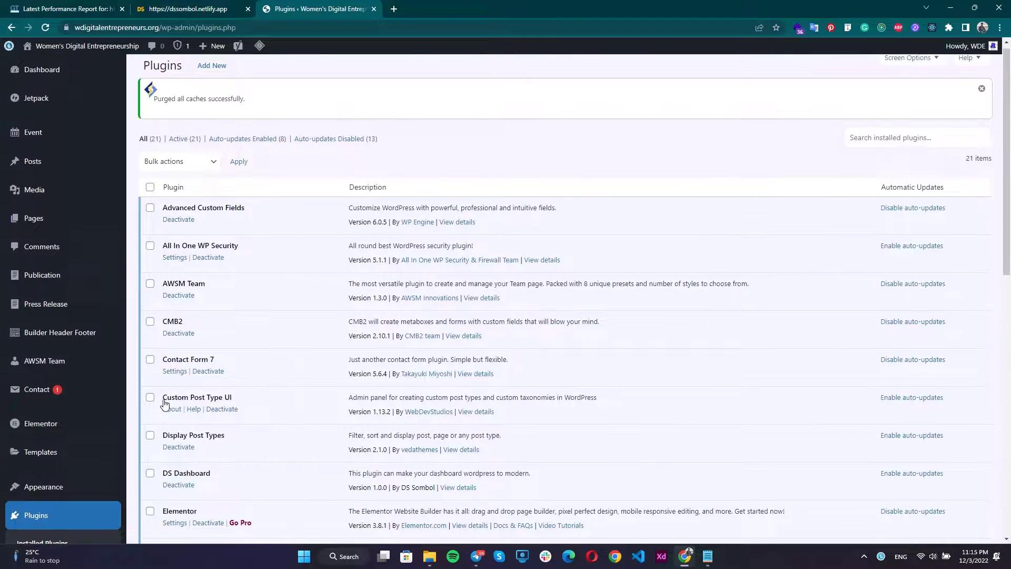
click(209, 258)
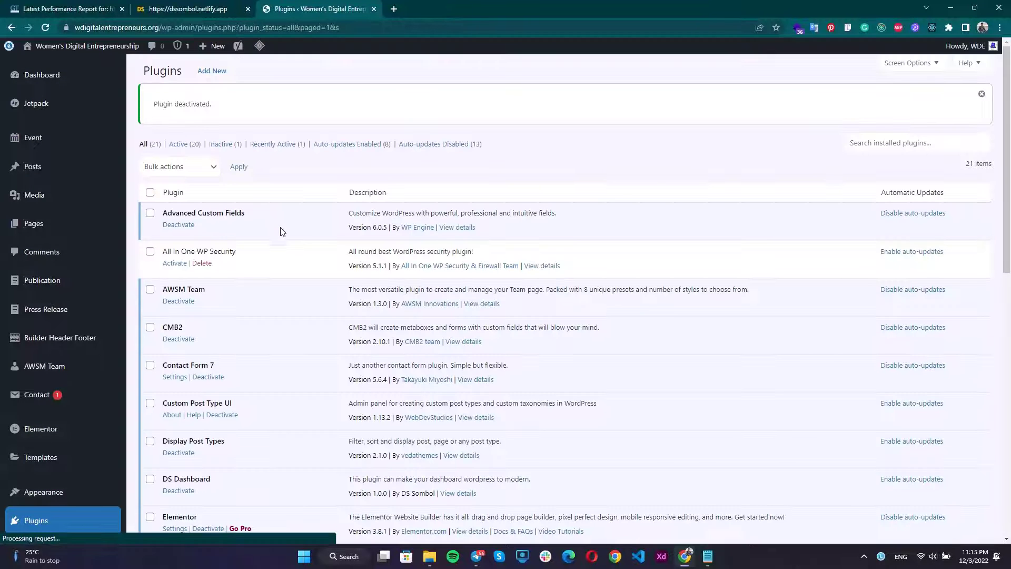
click(202, 263)
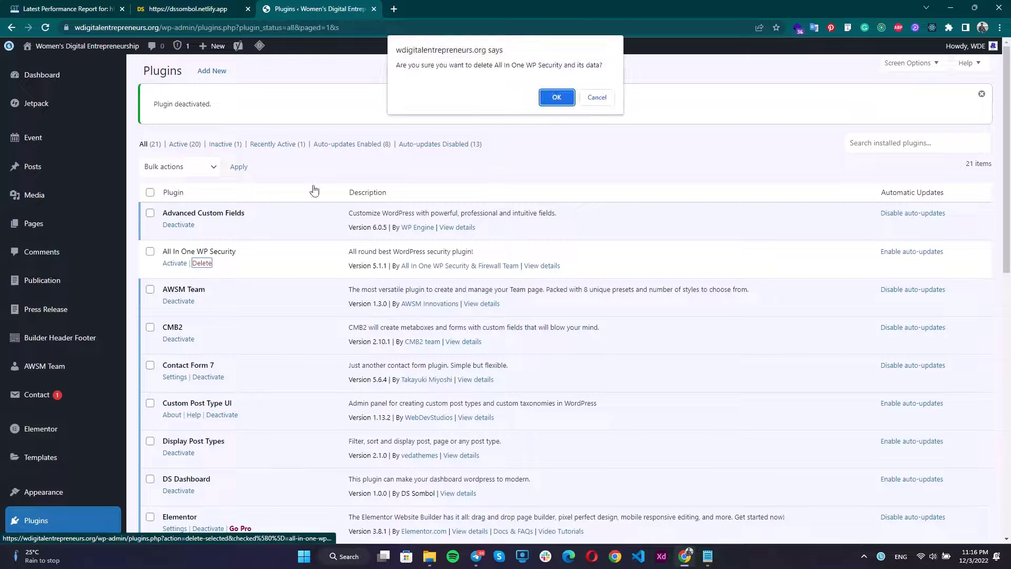
click(556, 98)
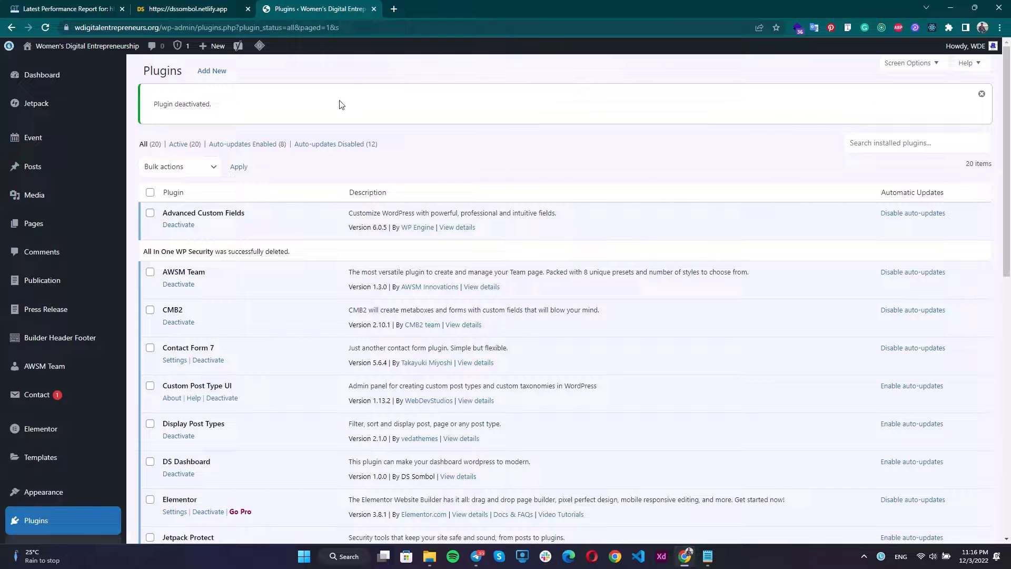
Open the page for adding new plugins and copy the name "Wordfence Security" from the Notepad note.
scroll(793, 174, down, 1)
scroll(793, 174, up, 1)
click(210, 73)
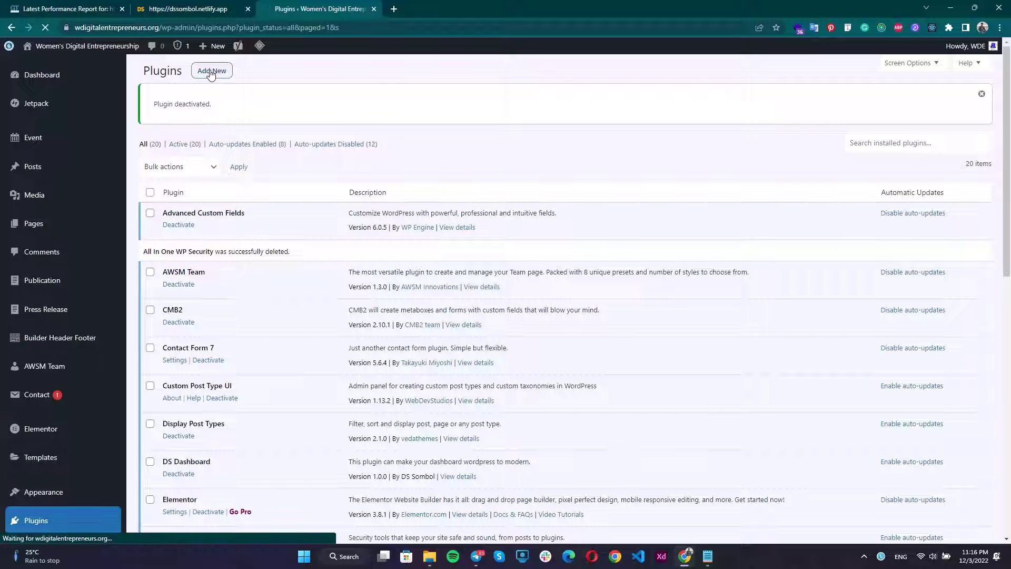
click(708, 556)
key(ctrl+a)
key(ctrl+c)
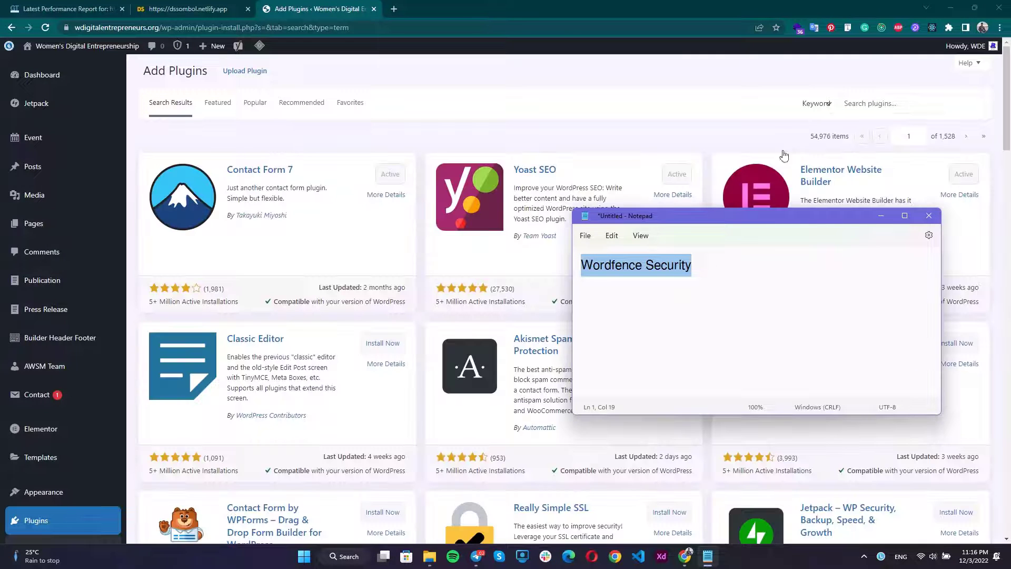
Search the plugin directory for Wordfence Security, and install and activate Wordfence Security – Firewall & Malware Scan.
click(877, 100)
key(ctrl+v)
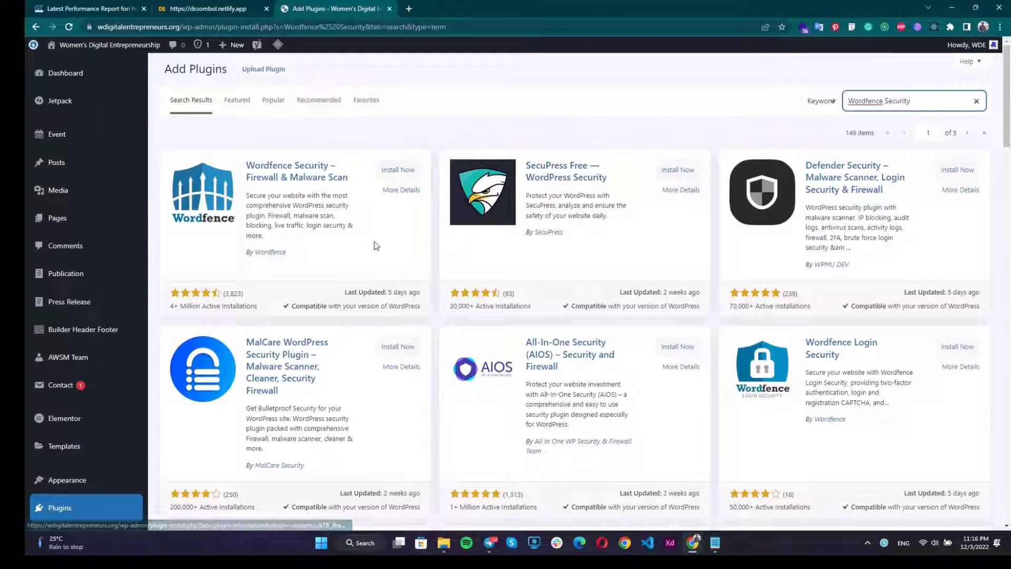
click(387, 178)
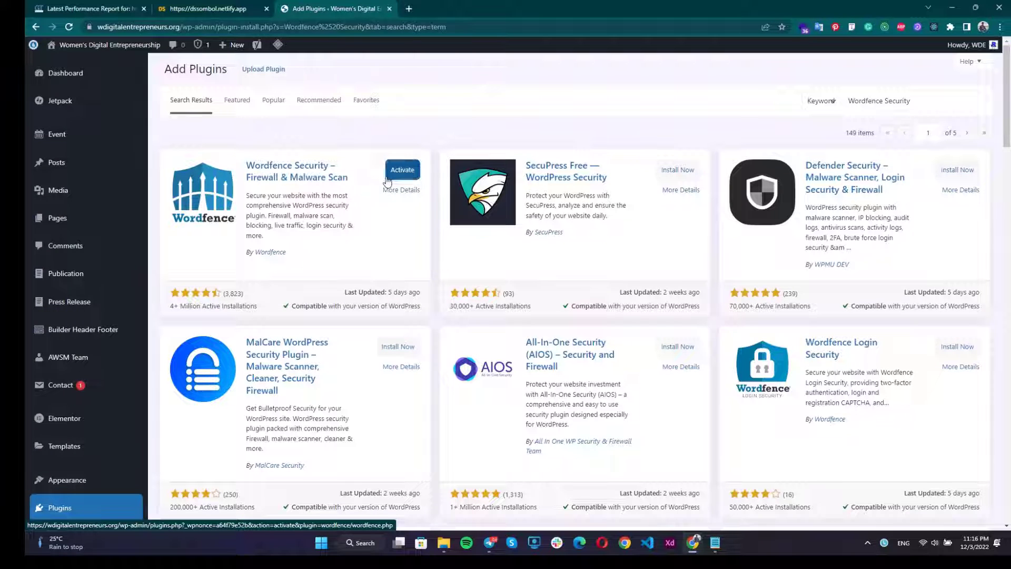
click(387, 178)
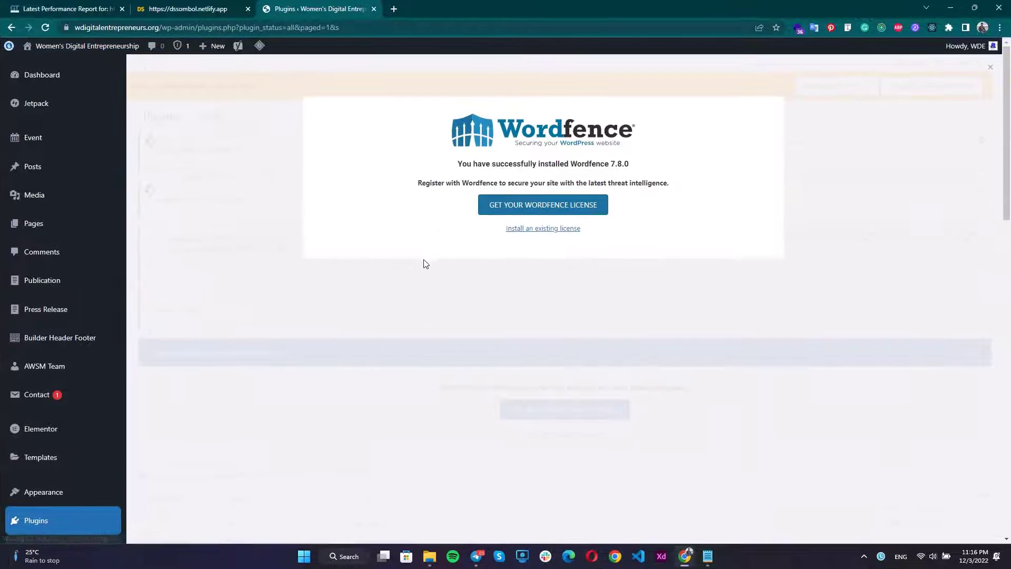
click(545, 211)
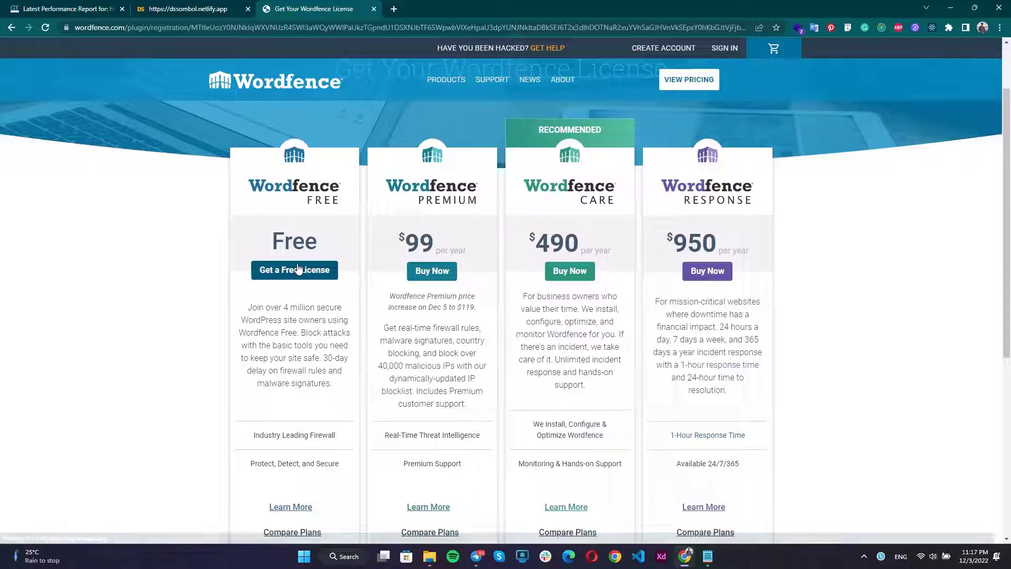
click(298, 270)
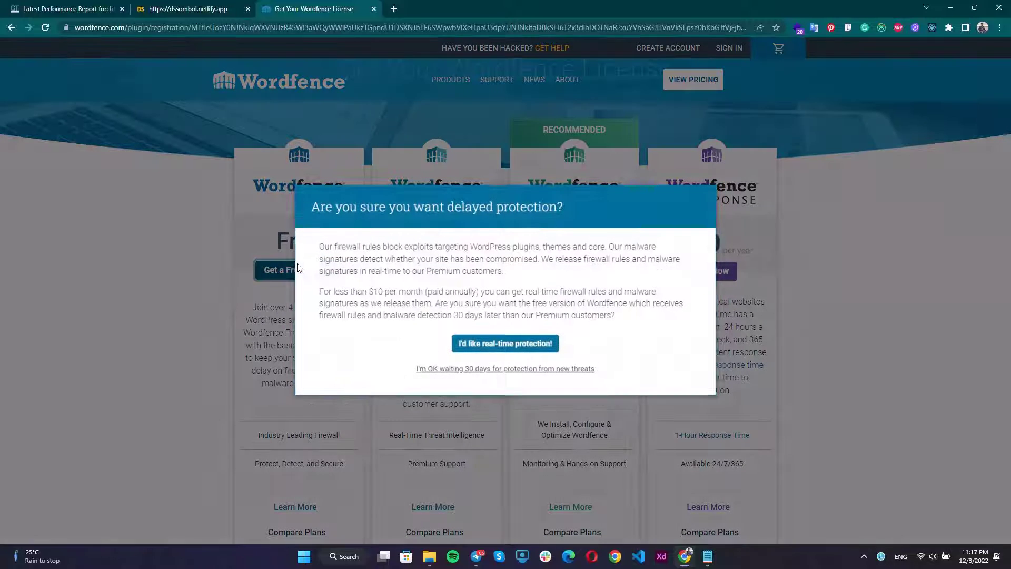
click(522, 351)
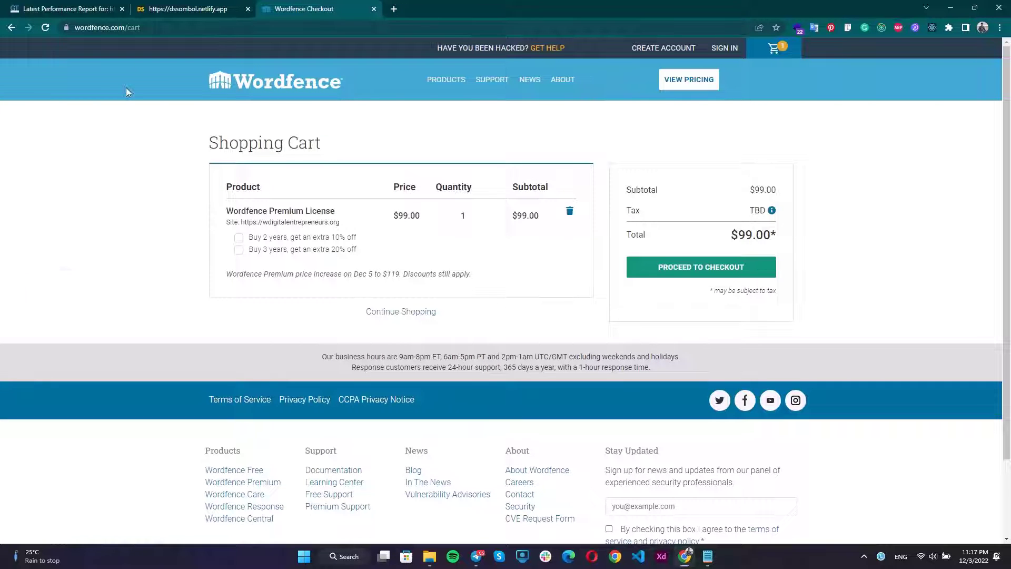
scroll(126, 92, left, 5)
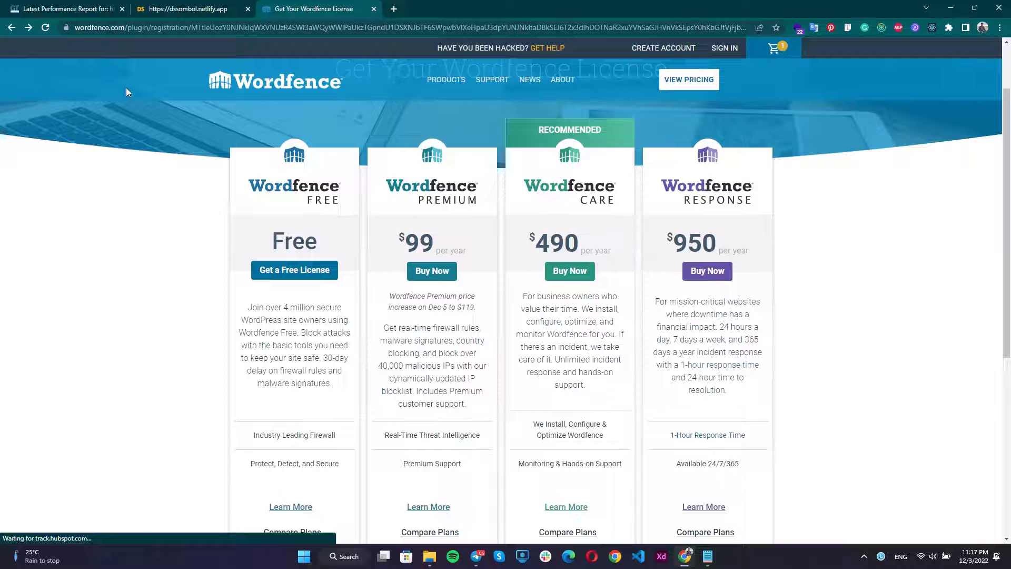
scroll(126, 87, left, 5)
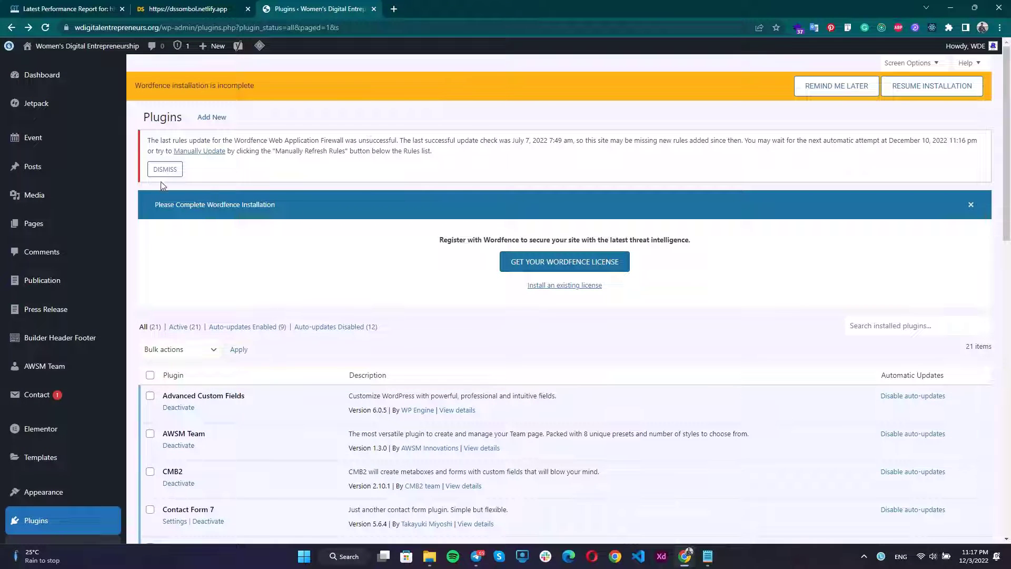
Dismiss the firewall rules update notice on the Plugins page and resume the incomplete Wordfence installation.
click(165, 169)
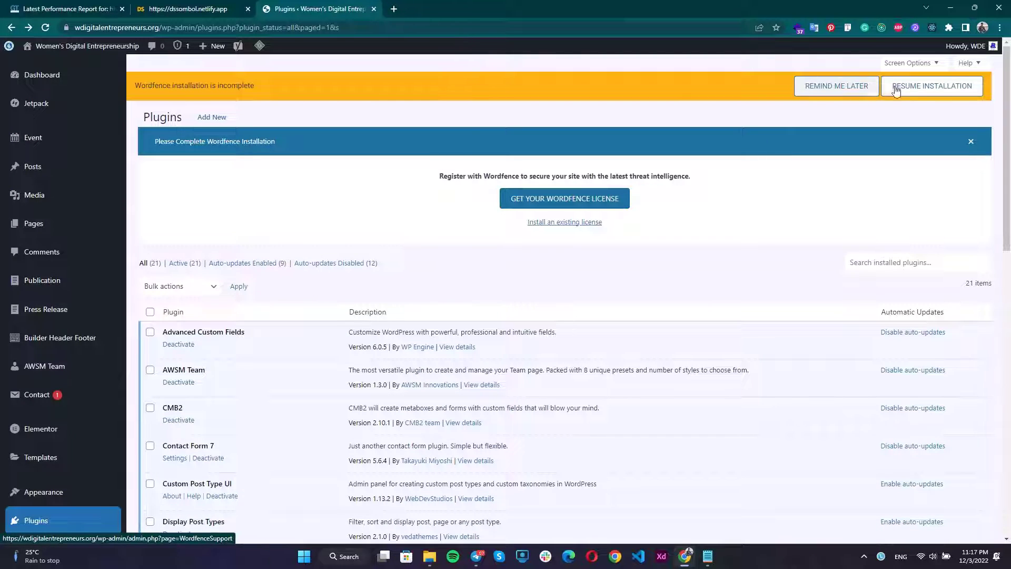
click(916, 88)
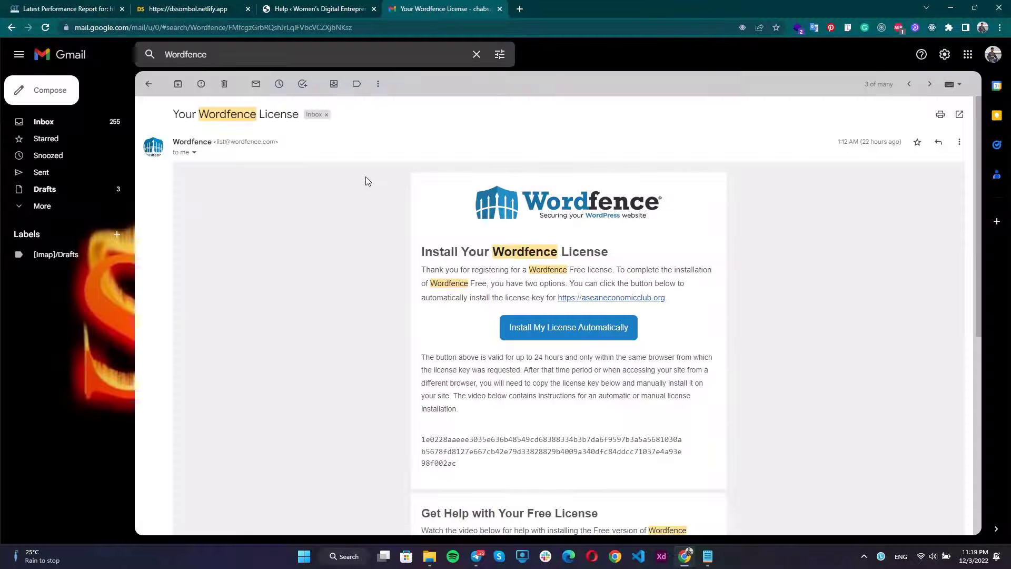
Copy the license key from the "Your Wordfence License" email in Gmail.
scroll(367, 181, down, 2)
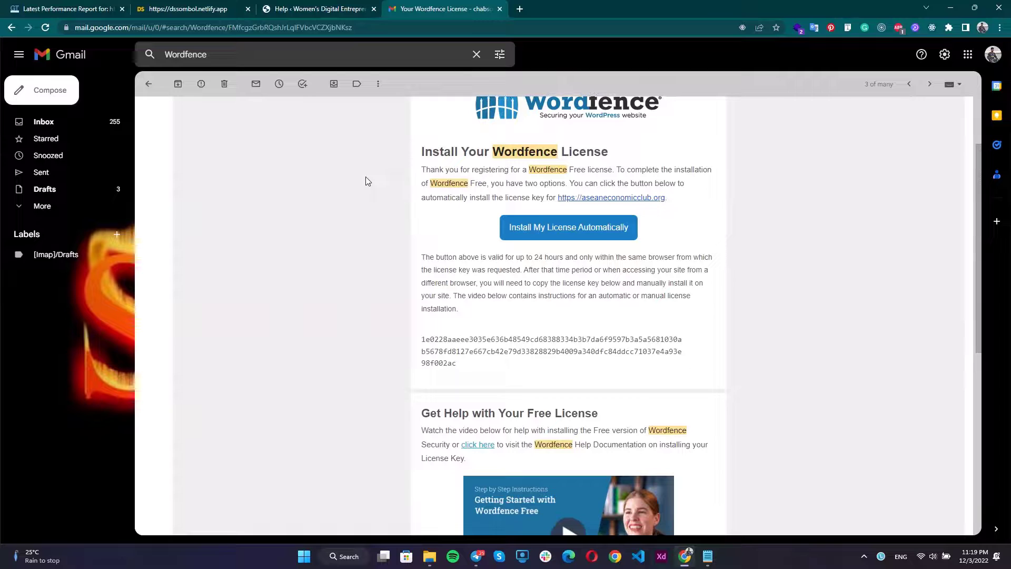
drag(457, 367, 420, 342)
key(ctrl+c)
scroll(419, 337, up, 2)
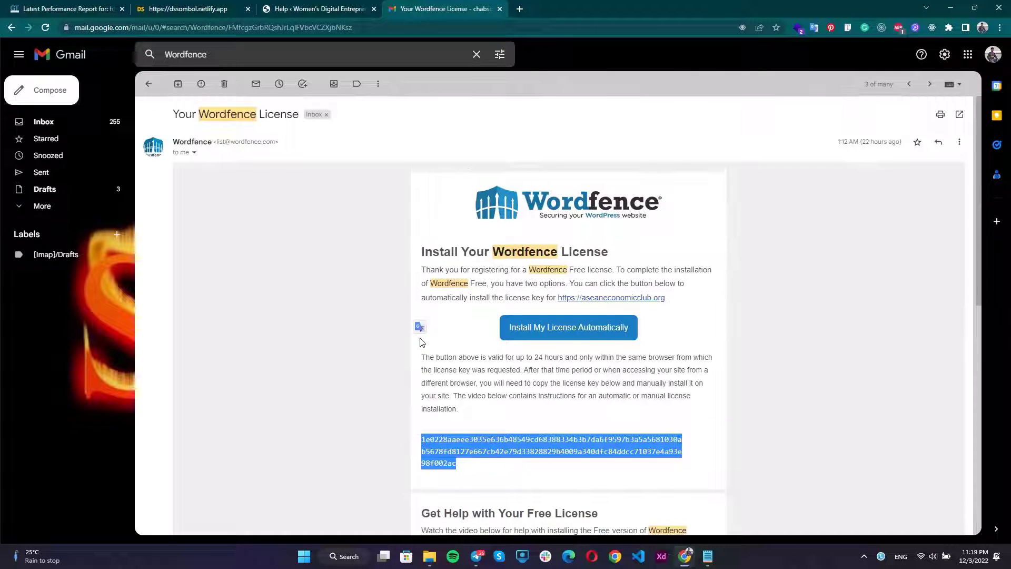
drag(174, 120, 299, 116)
drag(480, 483, 430, 438)
Check the registration email, paste the license key into the Wordfence installation form, accept the license terms and install the license.
click(285, 6)
drag(411, 236, 329, 227)
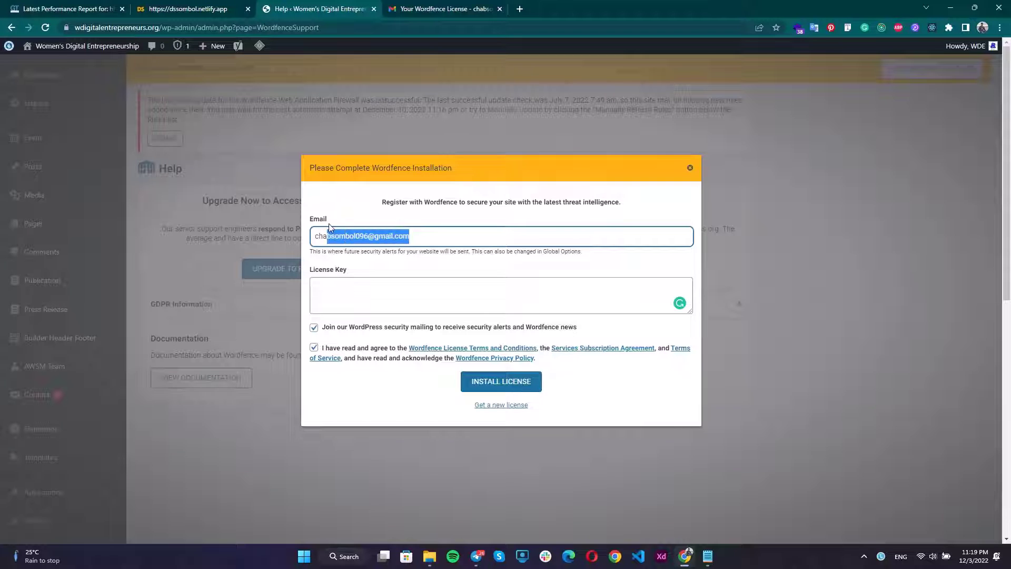
click(388, 5)
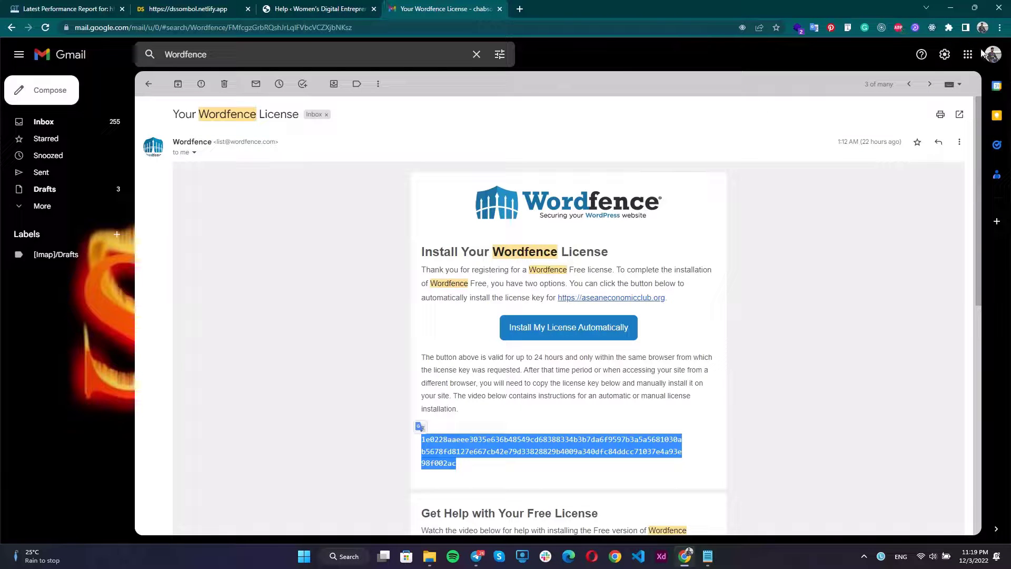
click(322, 5)
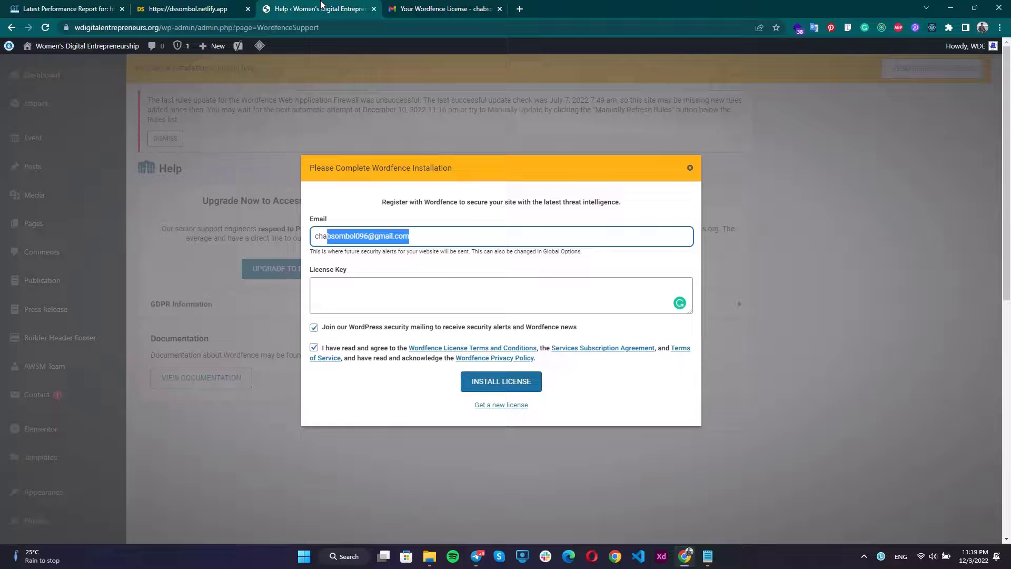
click(453, 290)
key(ctrl+v)
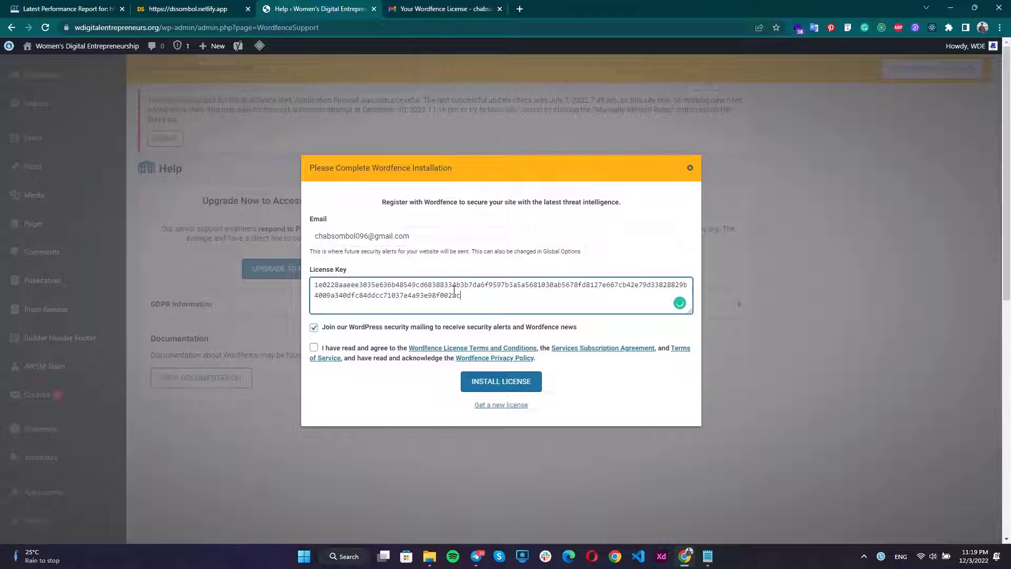
click(506, 389)
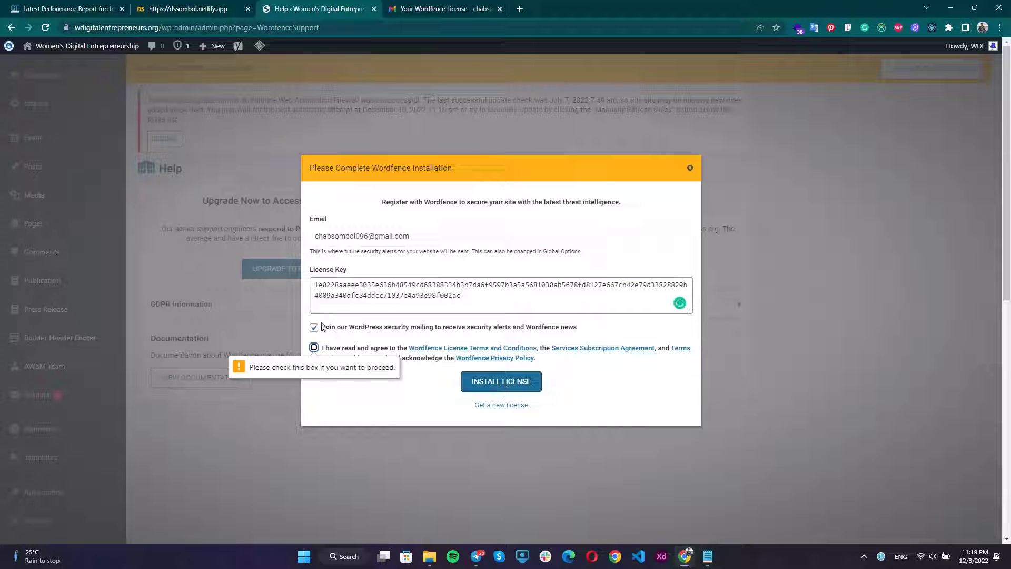
click(326, 349)
click(481, 380)
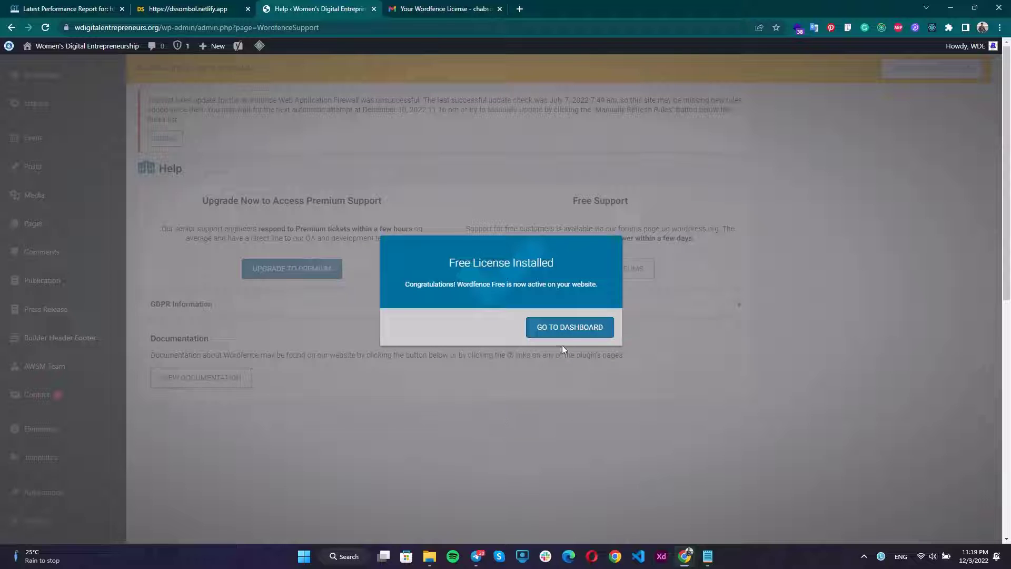
Go to the Wordfence Dashboard and complete its introductory tour.
click(572, 327)
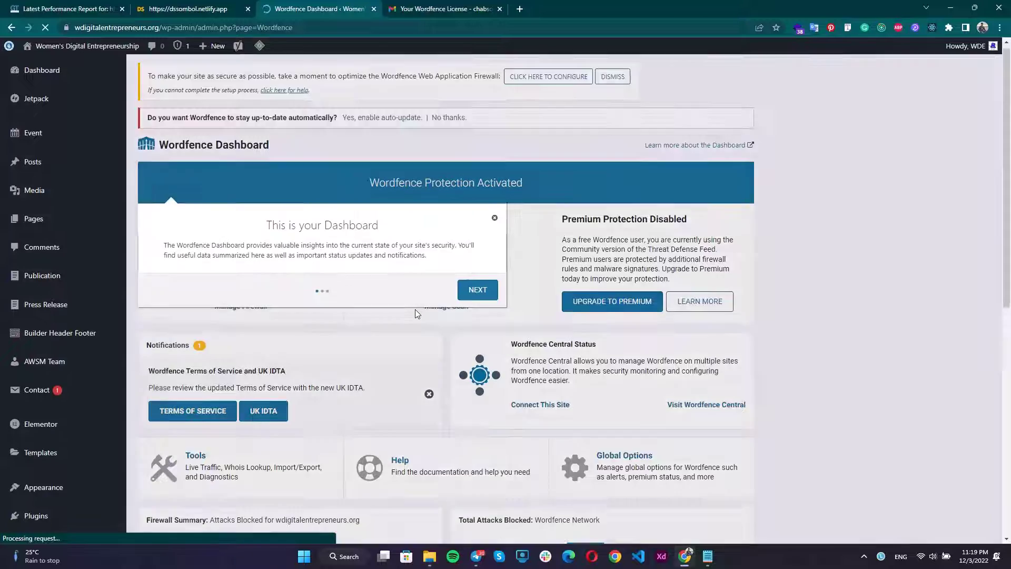
scroll(415, 309, down, 2)
click(478, 185)
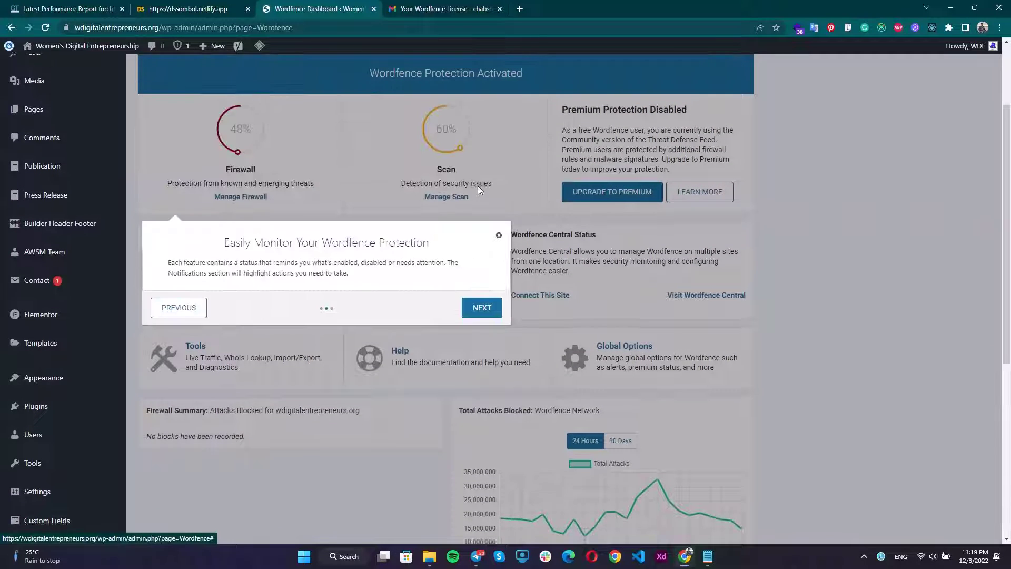
scroll(478, 186, down, 2)
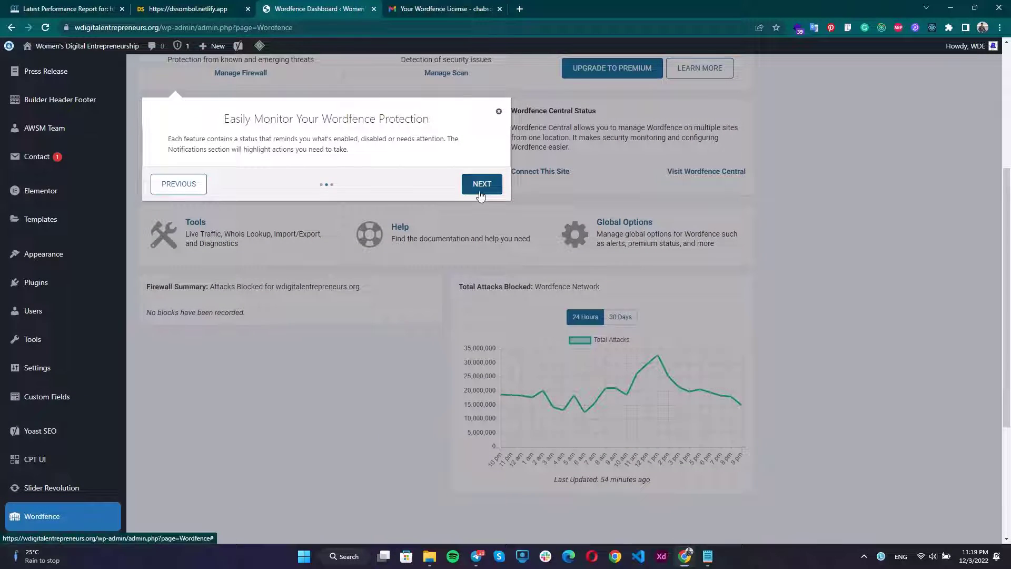
click(480, 186)
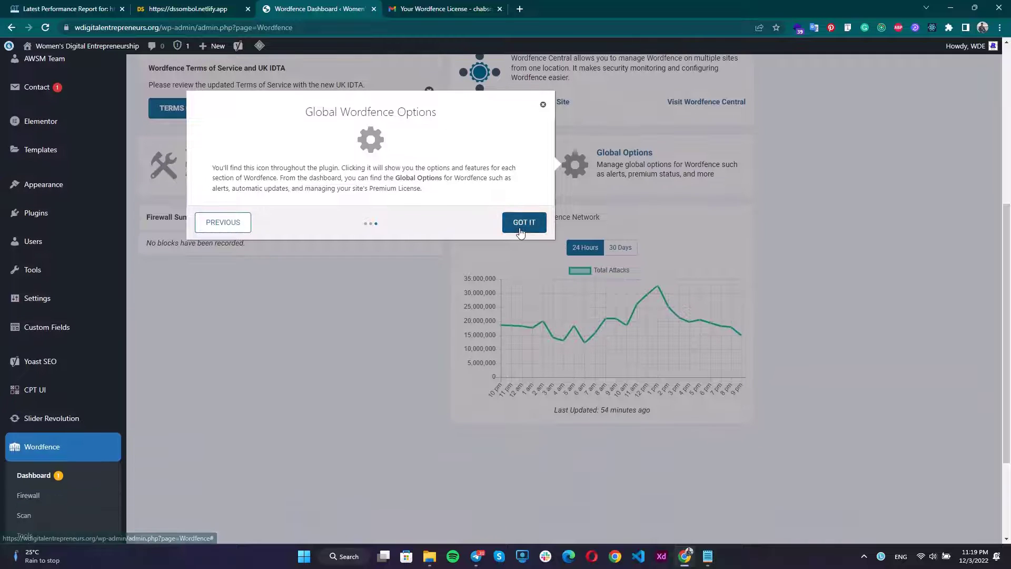
click(520, 224)
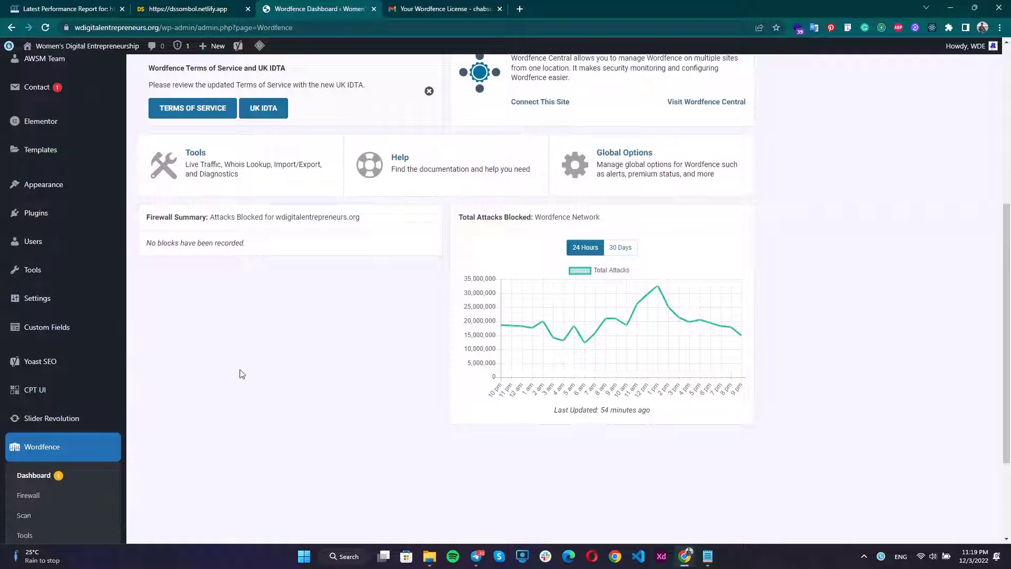
Open the Wordfence Scan page and complete its introductory tour.
scroll(240, 373, down, 2)
click(33, 393)
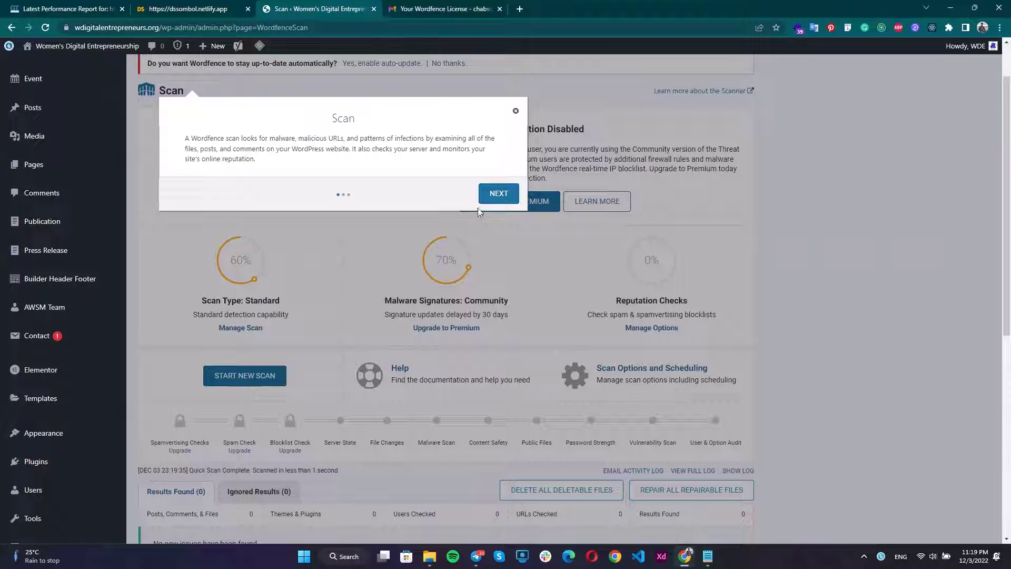
click(498, 191)
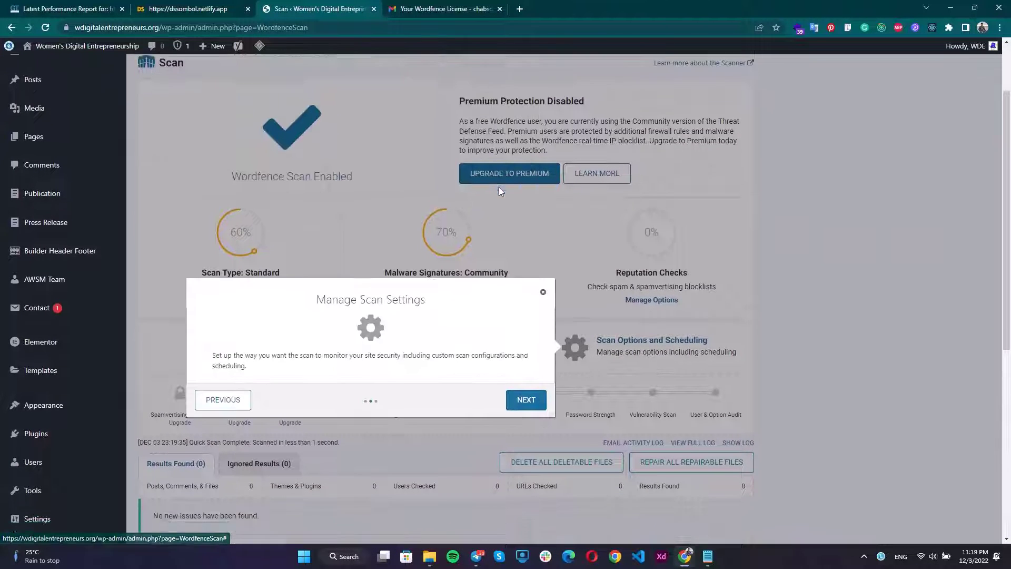
click(521, 211)
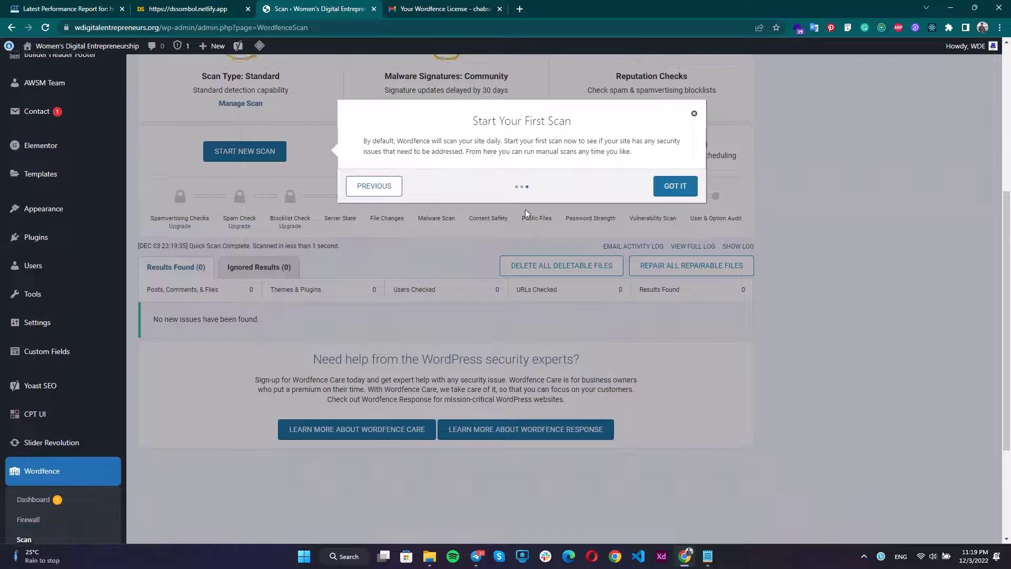
click(679, 182)
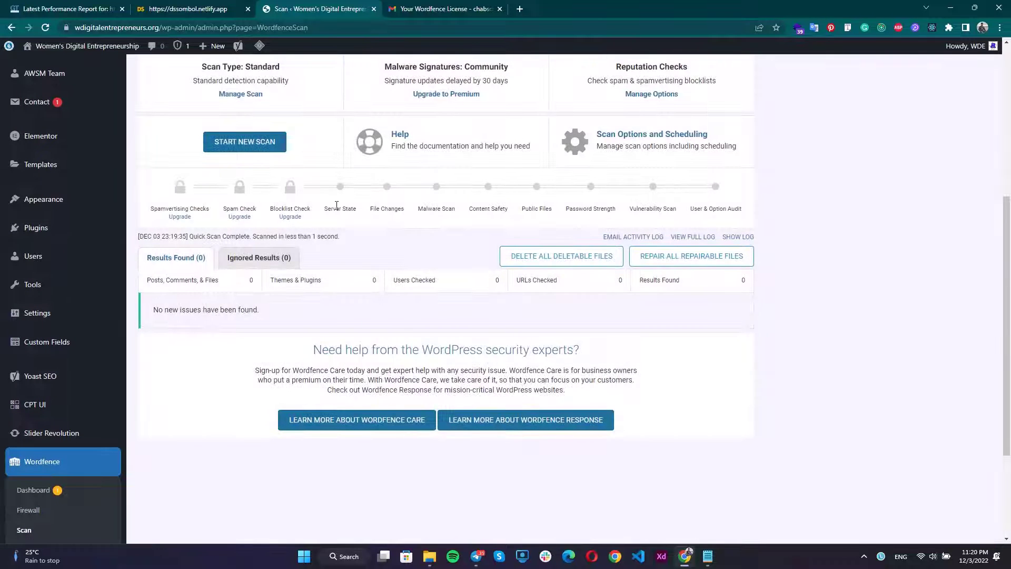
Start a new Wordfence scan of the site and follow its progress through the scan stages.
scroll(340, 205, up, 3)
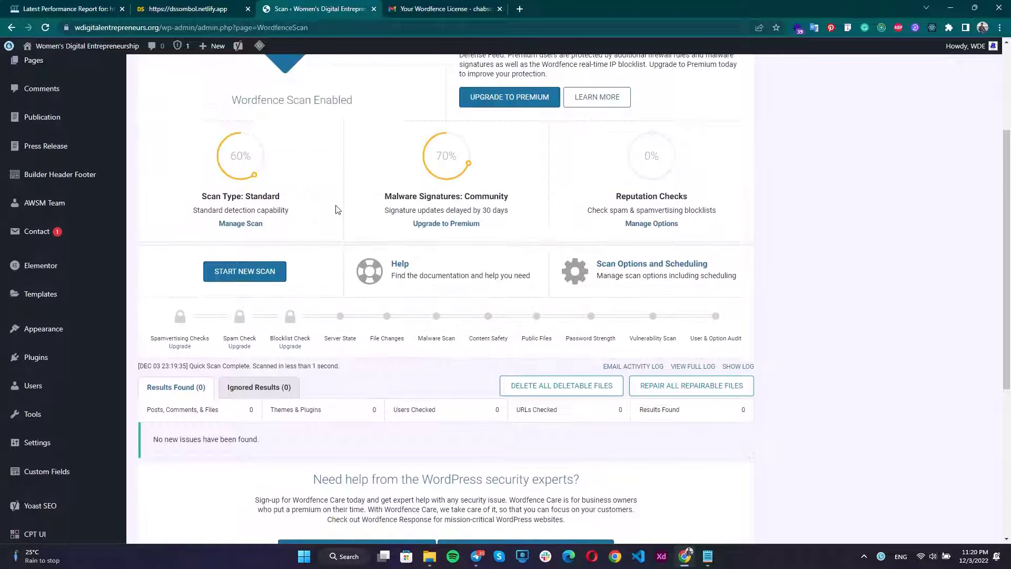
click(267, 274)
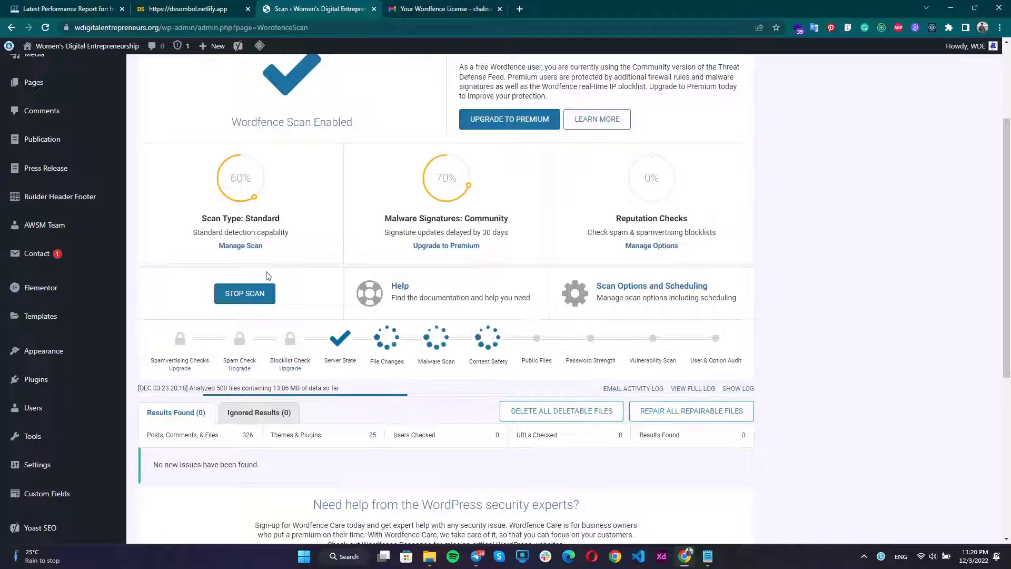
scroll(267, 275, down, 2)
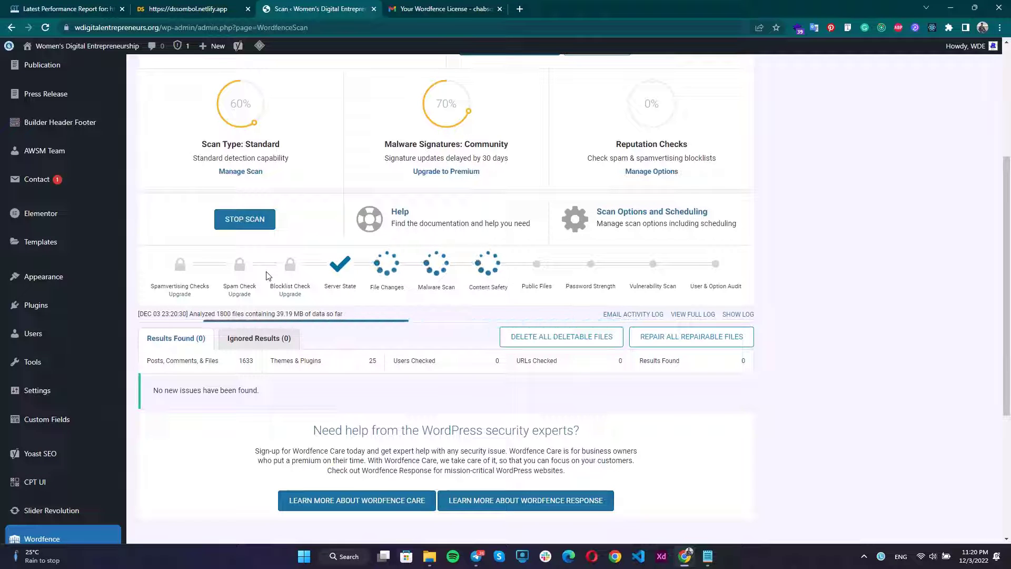
scroll(268, 276, down, 1)
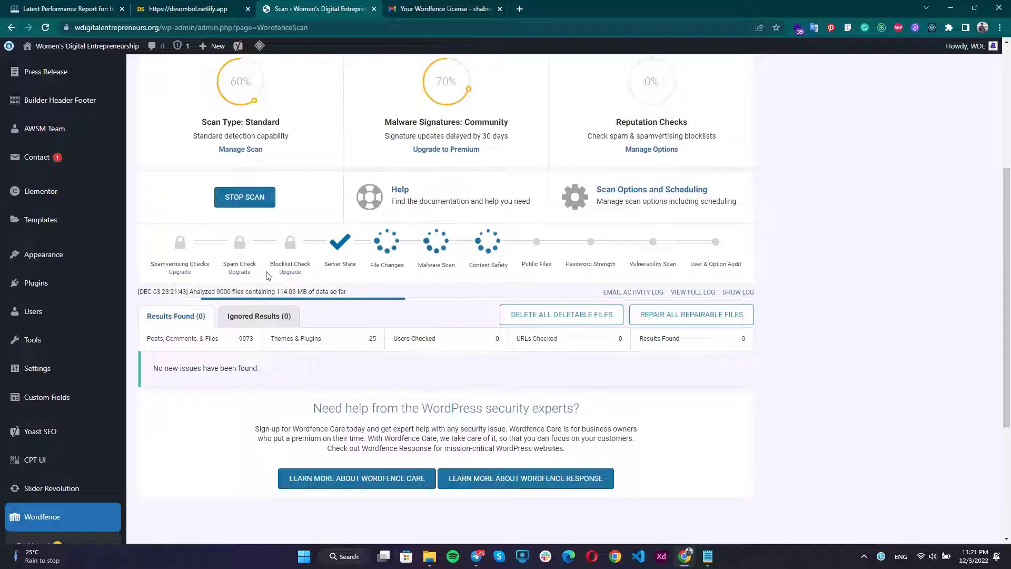
scroll(267, 275, up, 1)
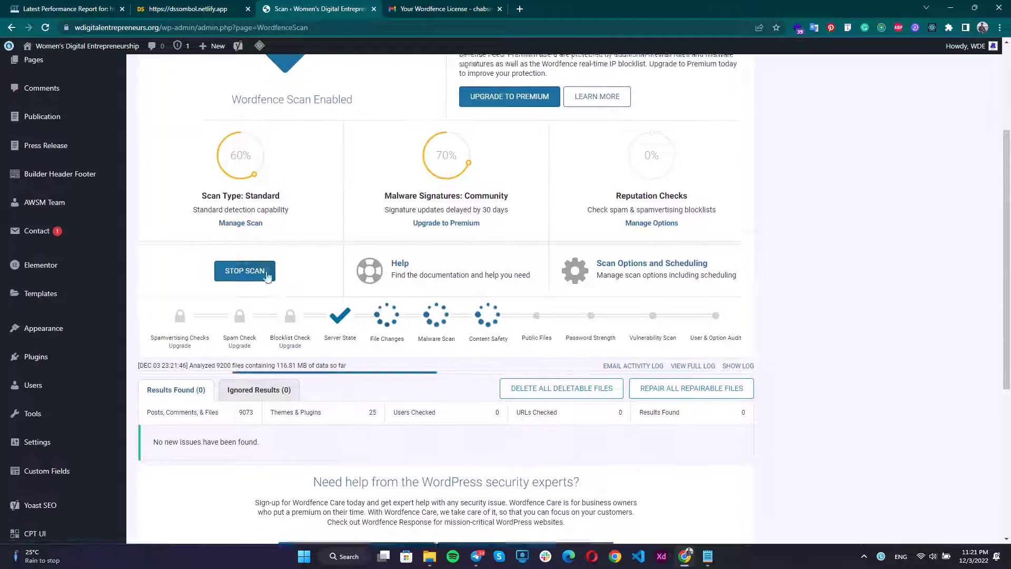
scroll(268, 275, down, 2)
scroll(267, 276, down, 1)
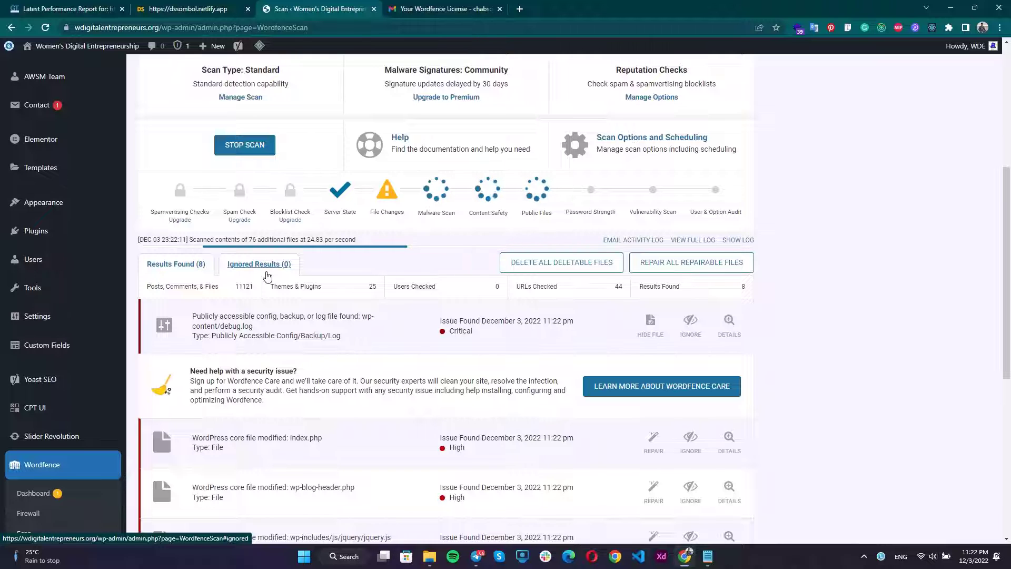
Review the issues listed in the Wordfence scan results, checking the affected files and their severity.
scroll(267, 276, down, 5)
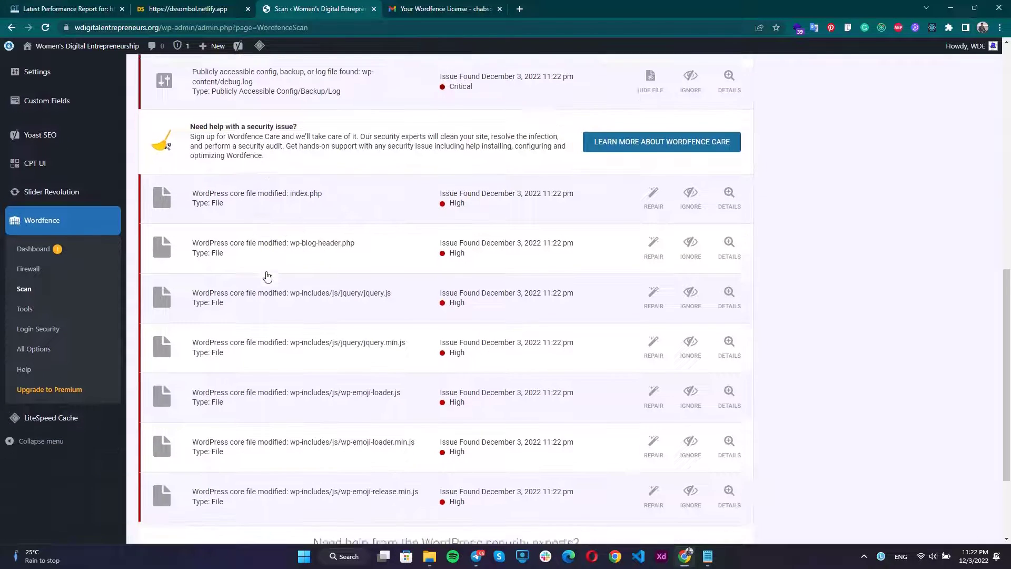
scroll(267, 276, down, 2)
scroll(268, 276, up, 1)
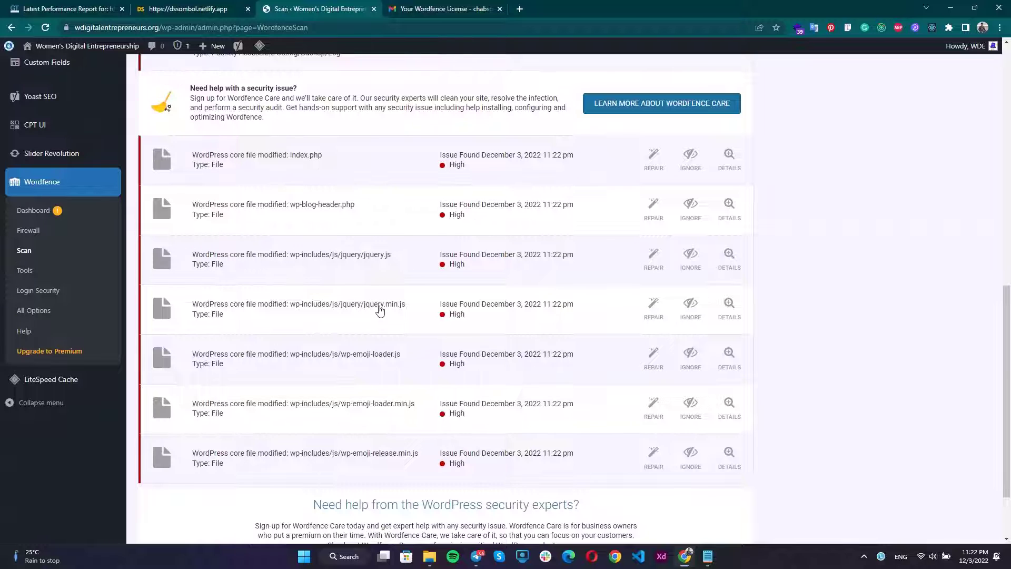
scroll(380, 310, down, 3)
scroll(380, 310, up, 5)
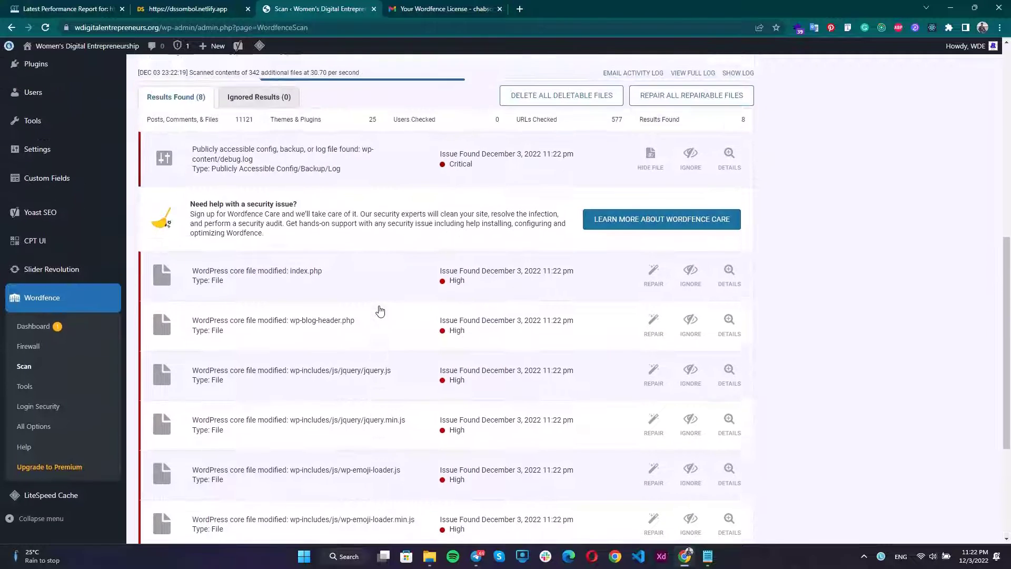
scroll(380, 311, up, 2)
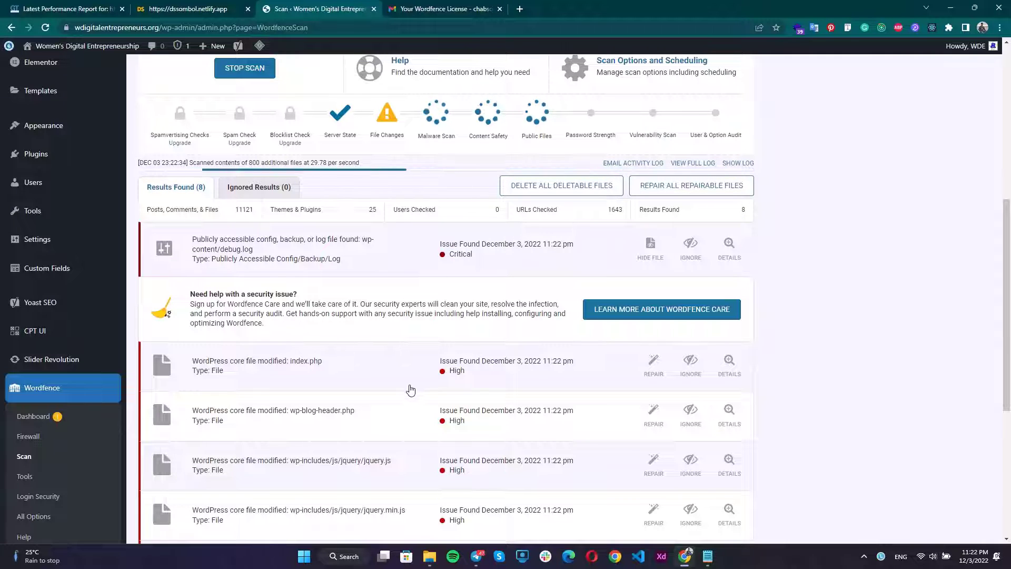
scroll(410, 390, down, 4)
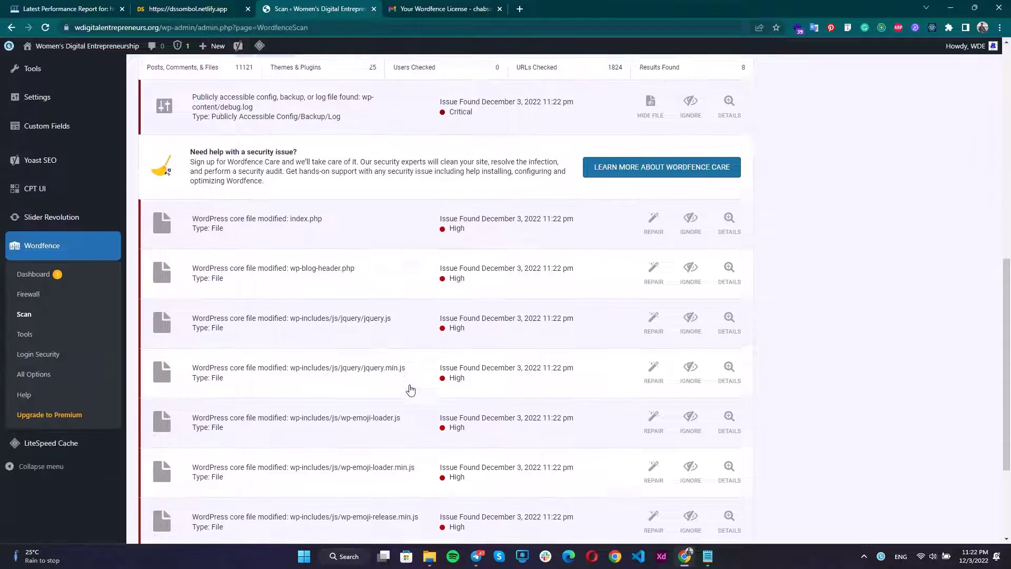
Review the modified WordPress core files and scan progress in Wordfence, and glance at the site's GTmetrix performance report.
scroll(411, 389, down, 2)
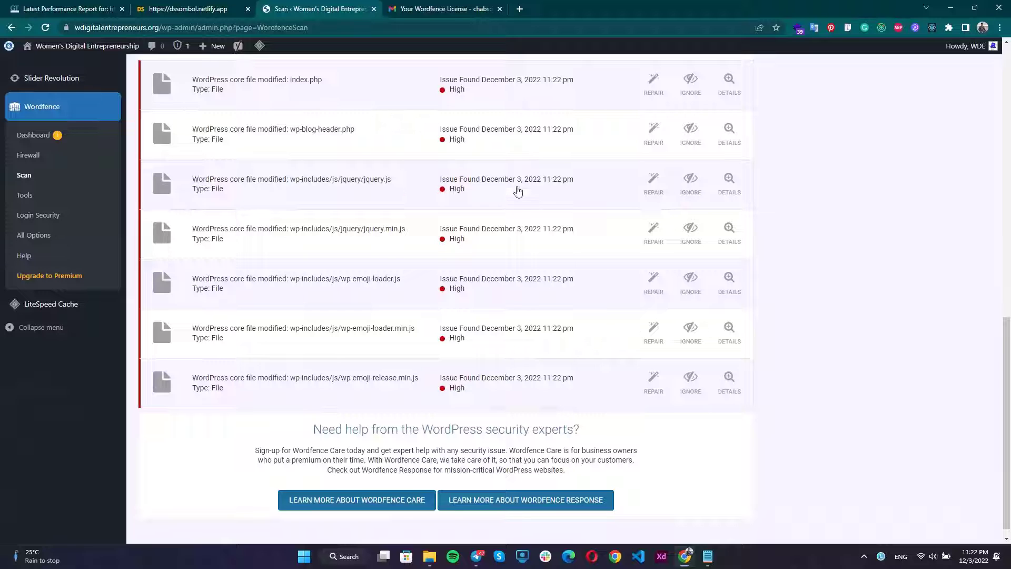
scroll(518, 191, up, 2)
scroll(526, 228, up, 2)
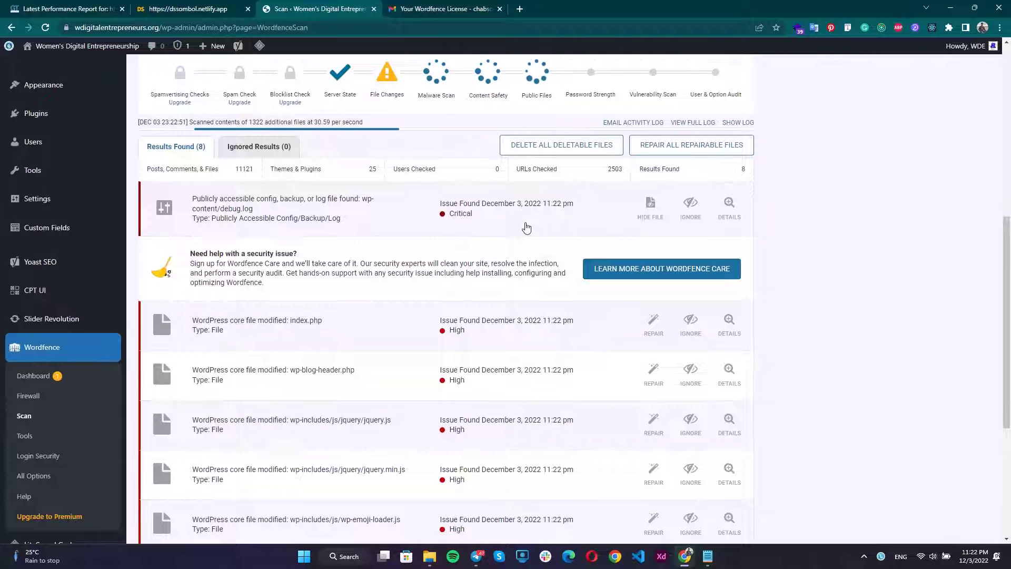
scroll(526, 228, up, 3)
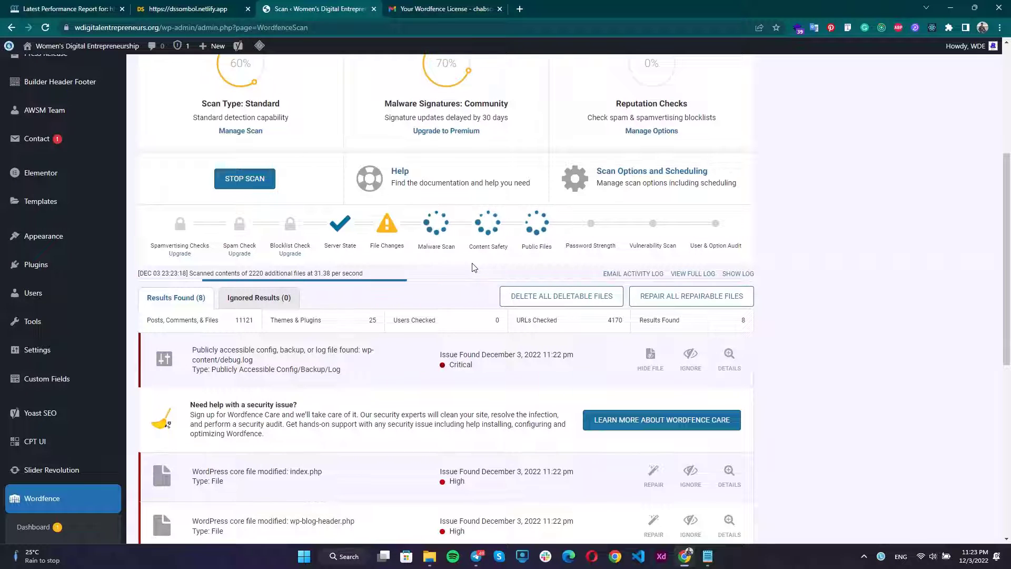
click(96, 5)
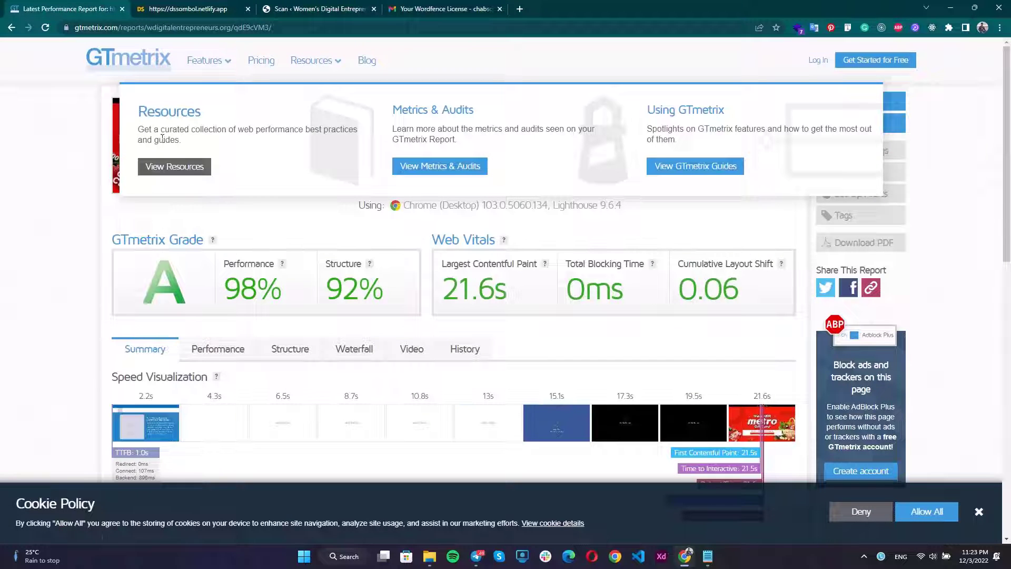
scroll(175, 164, down, 2)
scroll(176, 165, up, 2)
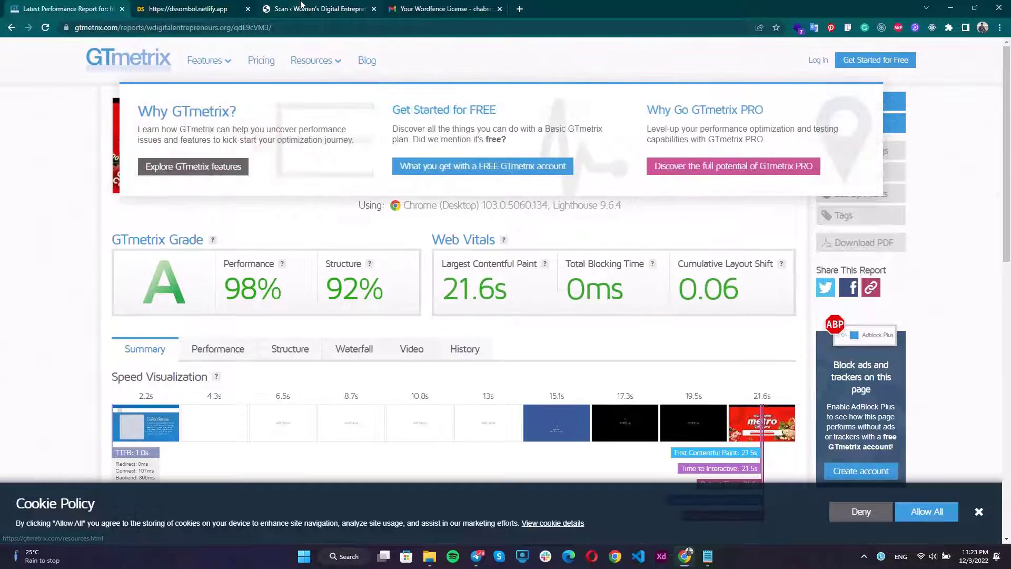
click(301, 5)
Expand the details of the critical wp-content/debug.log issue in the scan results and open its URL in a new tab.
scroll(491, 282, down, 2)
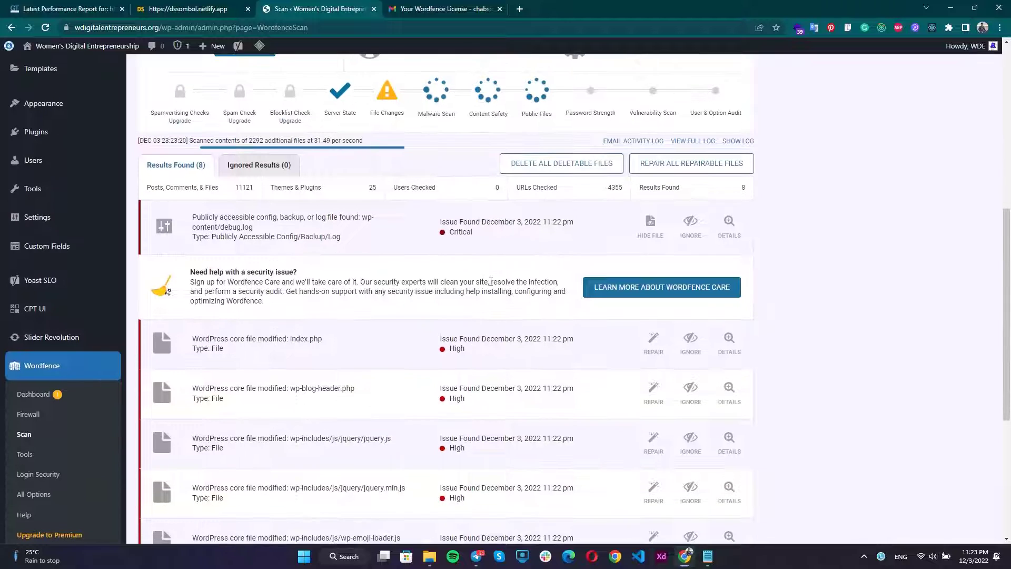
scroll(490, 281, up, 1)
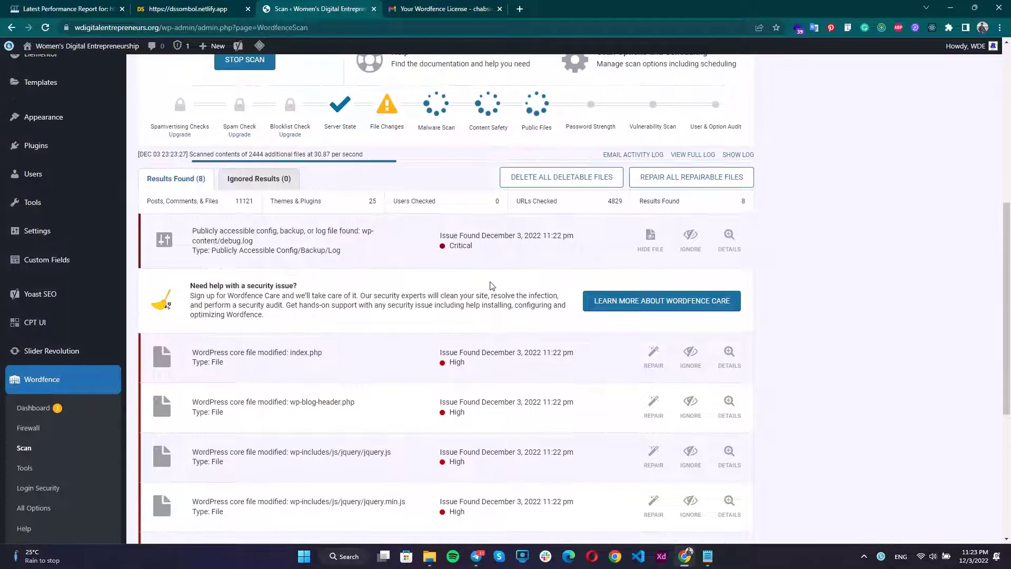
scroll(490, 286, down, 1)
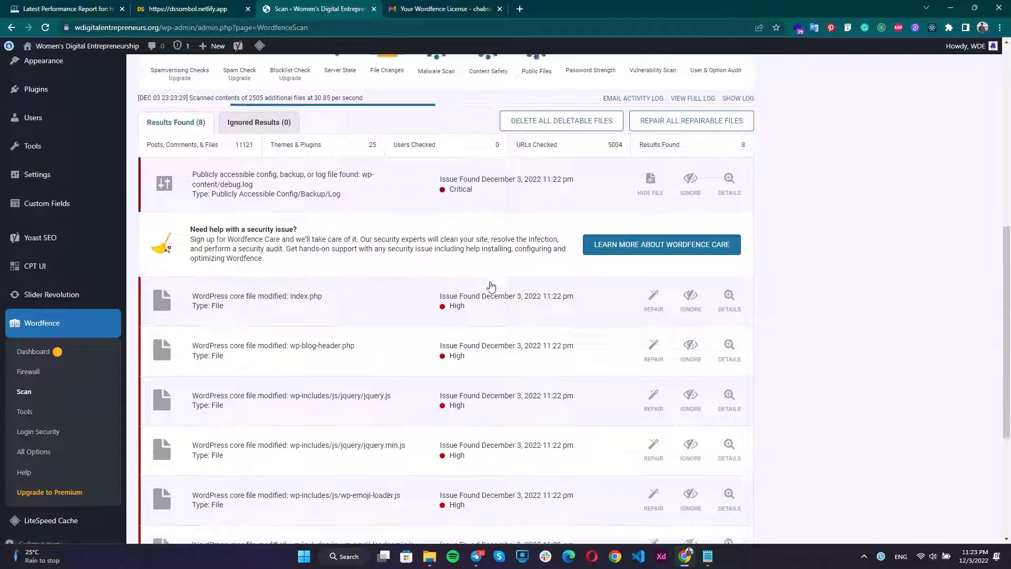
scroll(490, 285, down, 3)
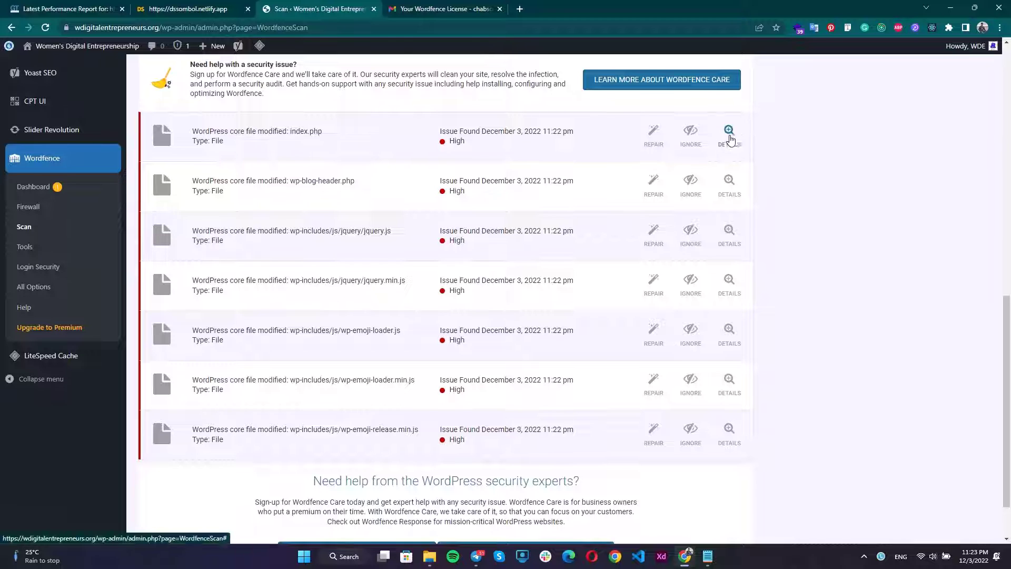
scroll(684, 248, up, 3)
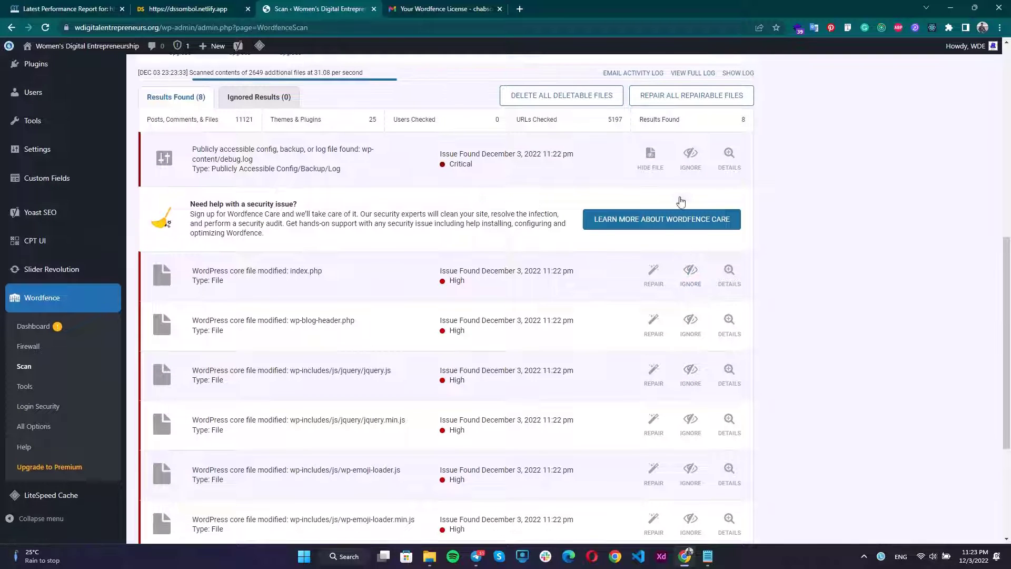
click(728, 152)
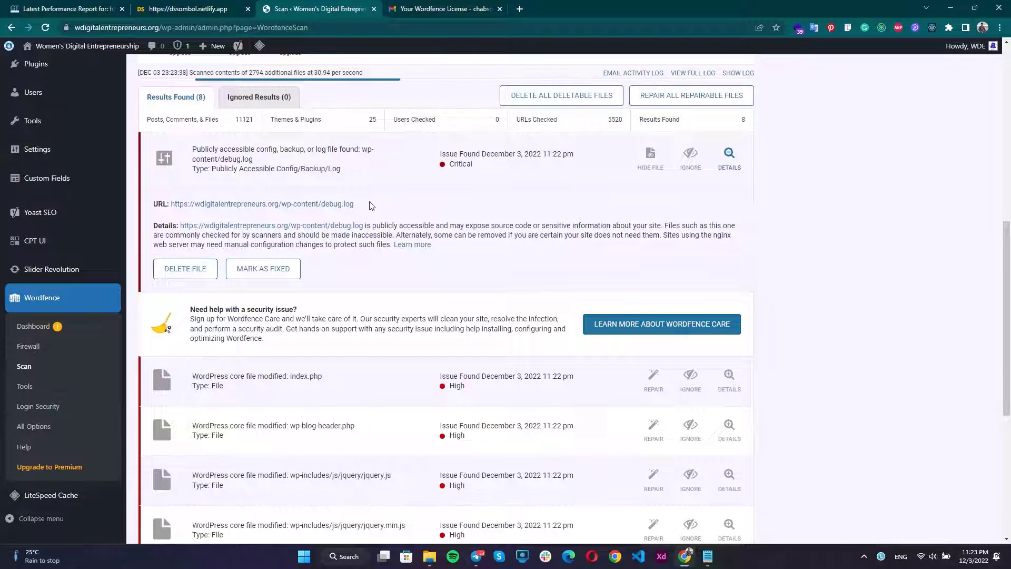
drag(369, 204, 171, 204)
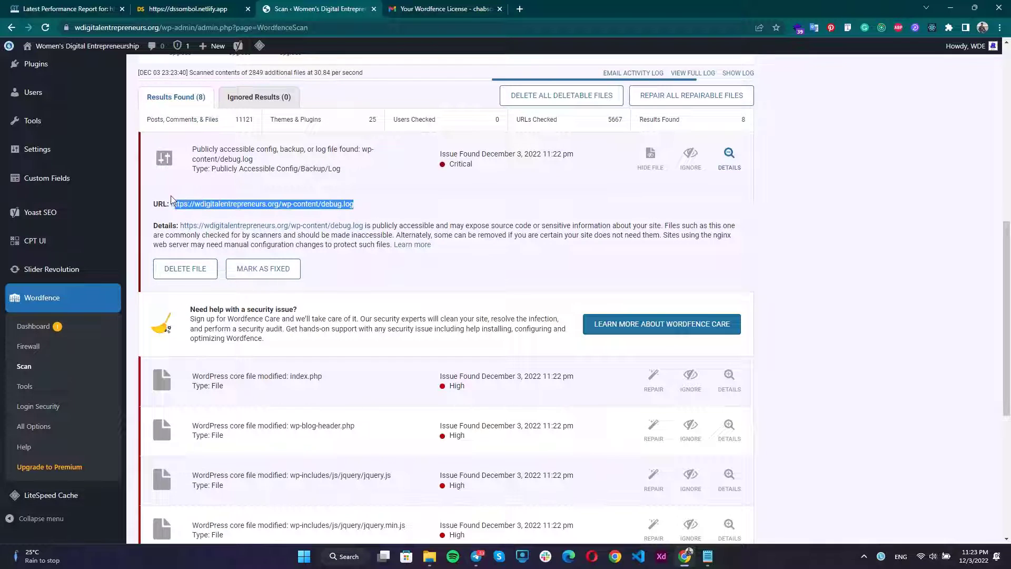
click(379, 276)
middle_click(311, 205)
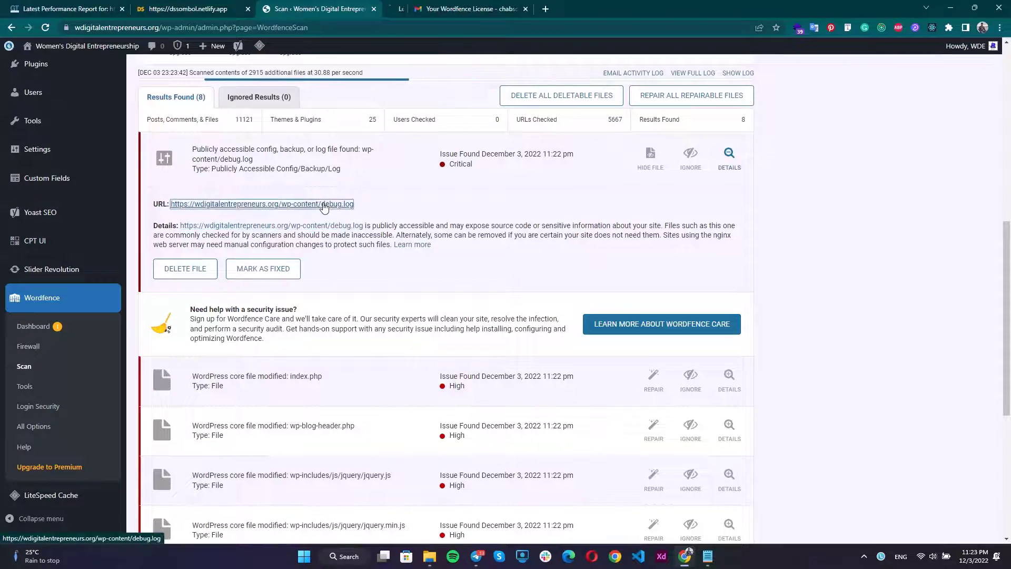
Read through the PHP errors and notices in the publicly accessible debug.log, and close it to return to the Wordfence scan.
click(450, 5)
scroll(449, 175, down, 20)
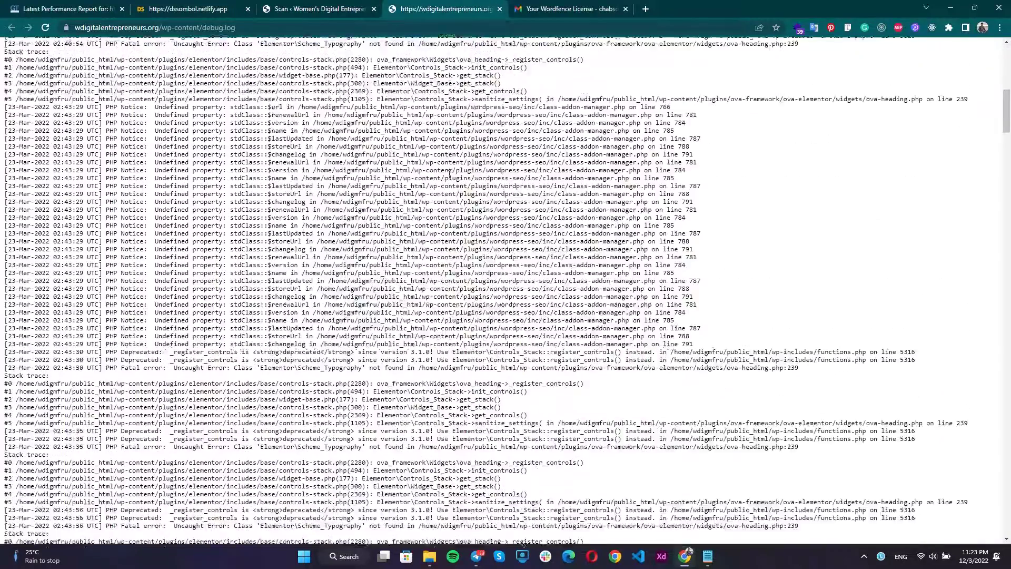
scroll(449, 174, down, 1)
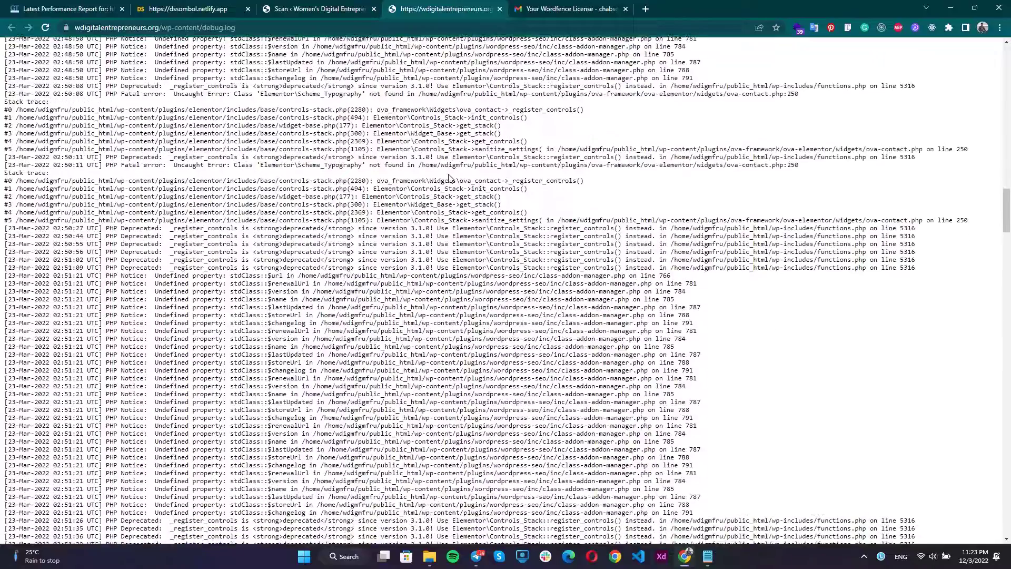
scroll(450, 178, down, 20)
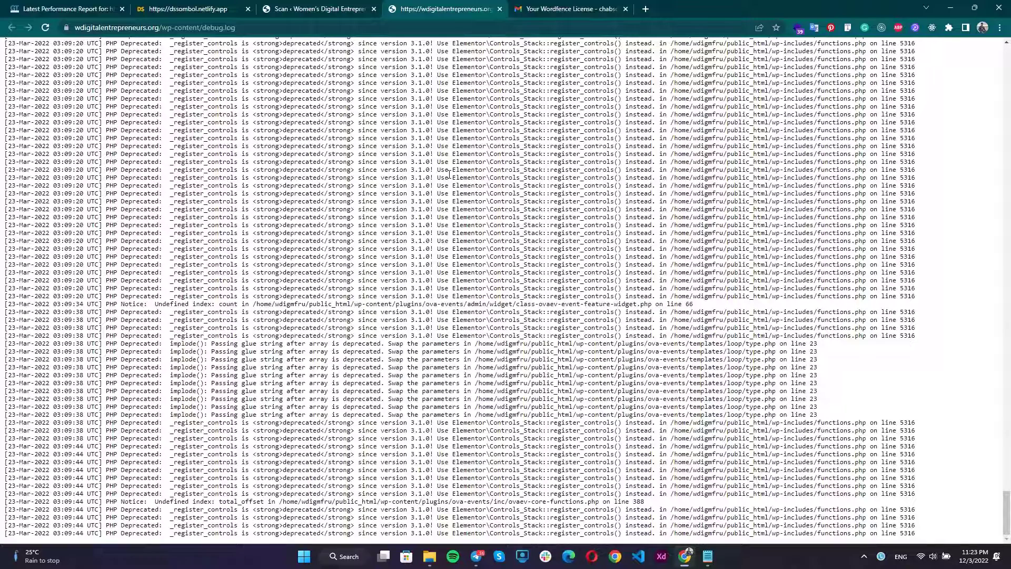
scroll(450, 174, up, 15)
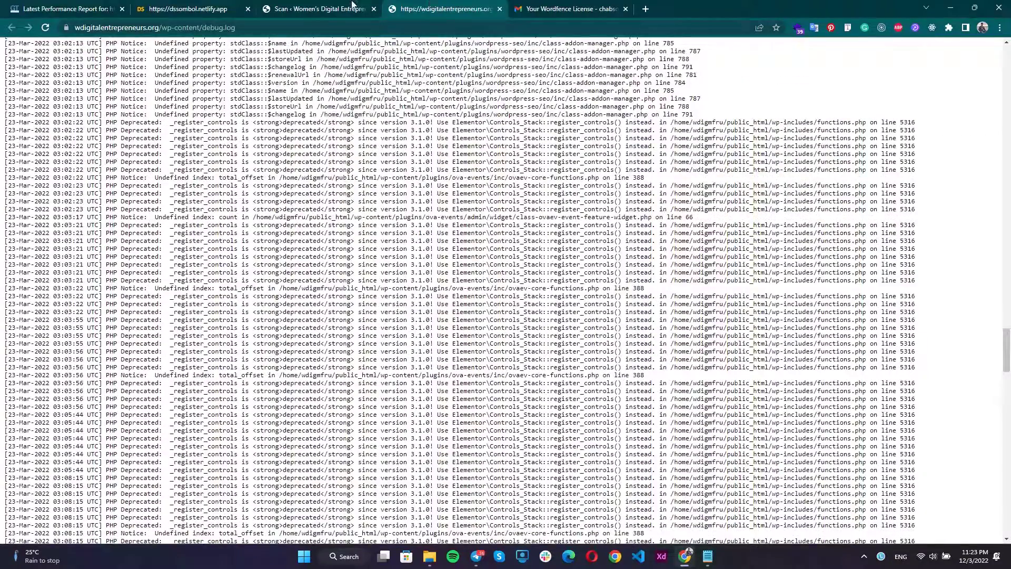
click(352, 5)
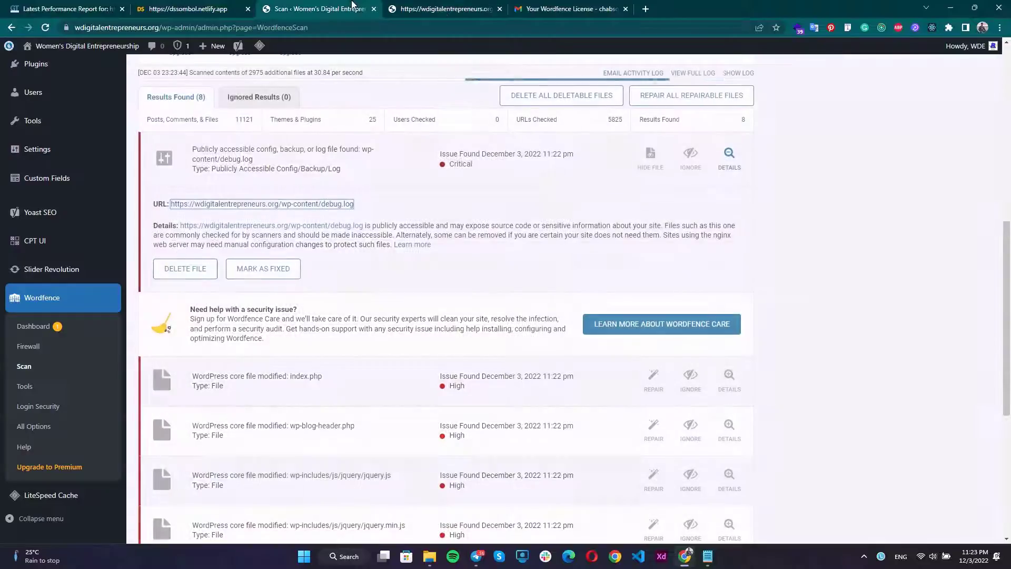
click(498, 8)
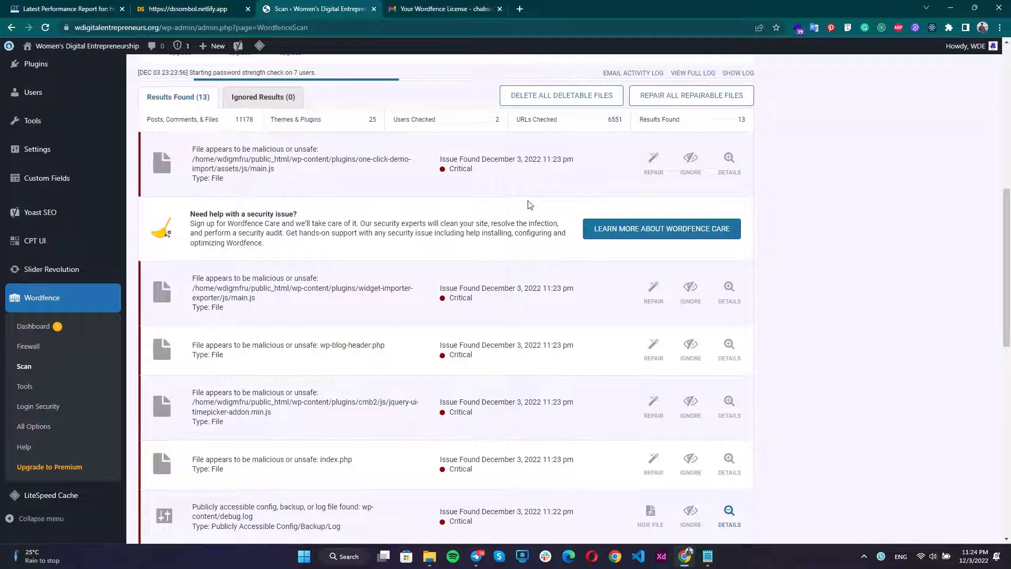
Examine the Wordfence scan stages and the updated results list, checking which files are flagged as malicious or unsafe.
scroll(567, 314, up, 6)
scroll(567, 314, down, 5)
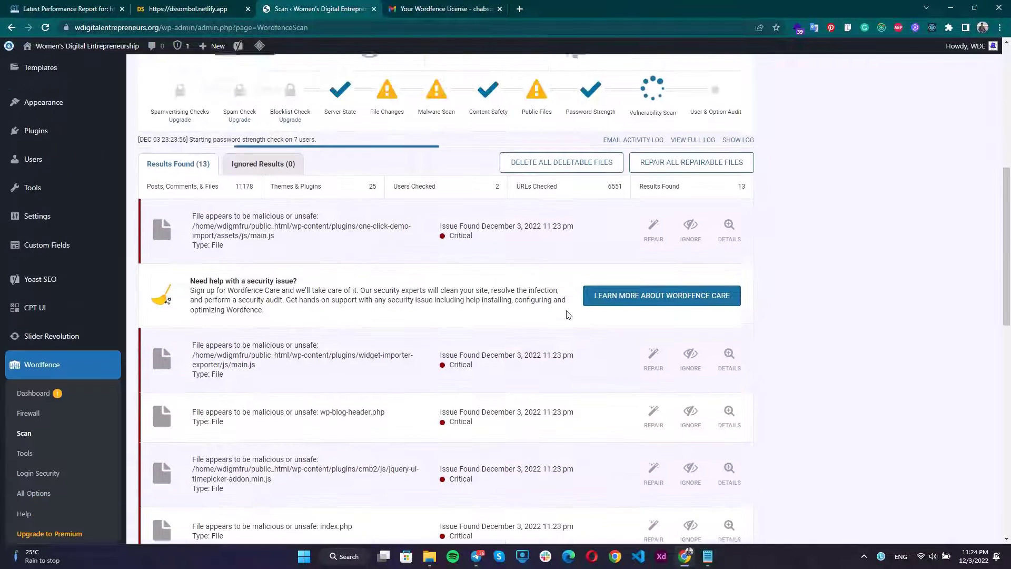
scroll(568, 315, down, 10)
scroll(567, 316, up, 15)
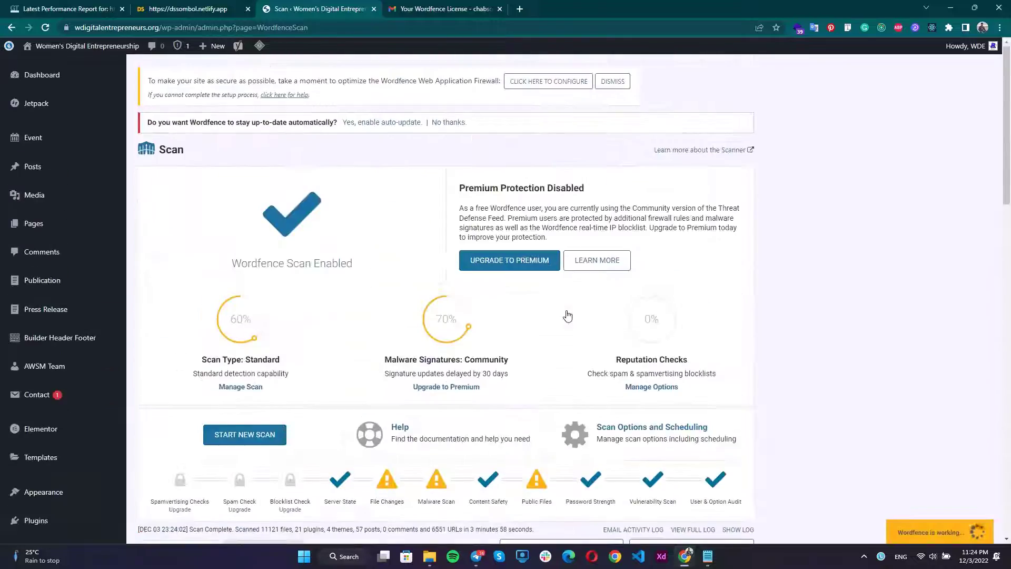
scroll(567, 316, down, 8)
scroll(567, 315, up, 6)
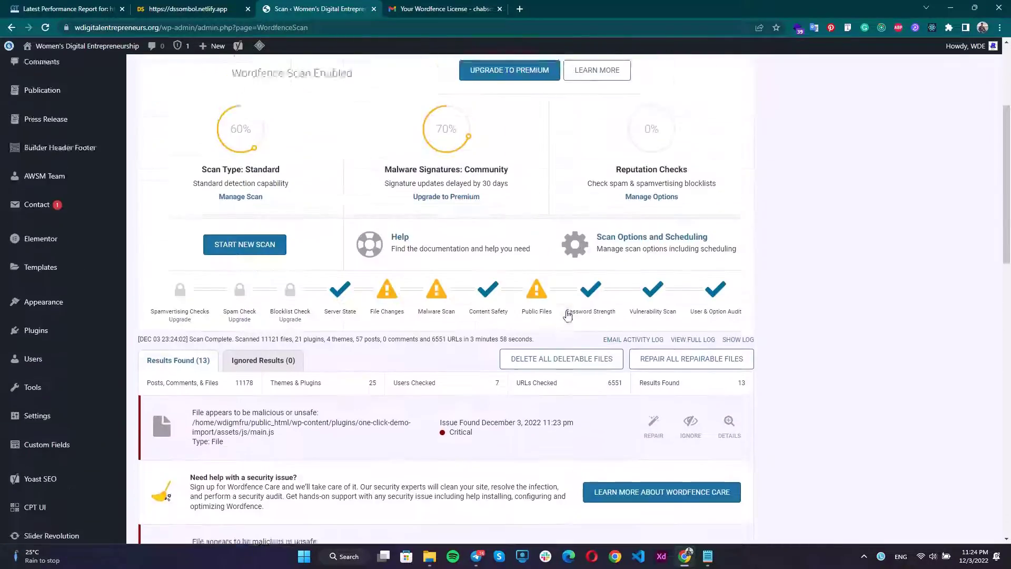
scroll(567, 315, up, 4)
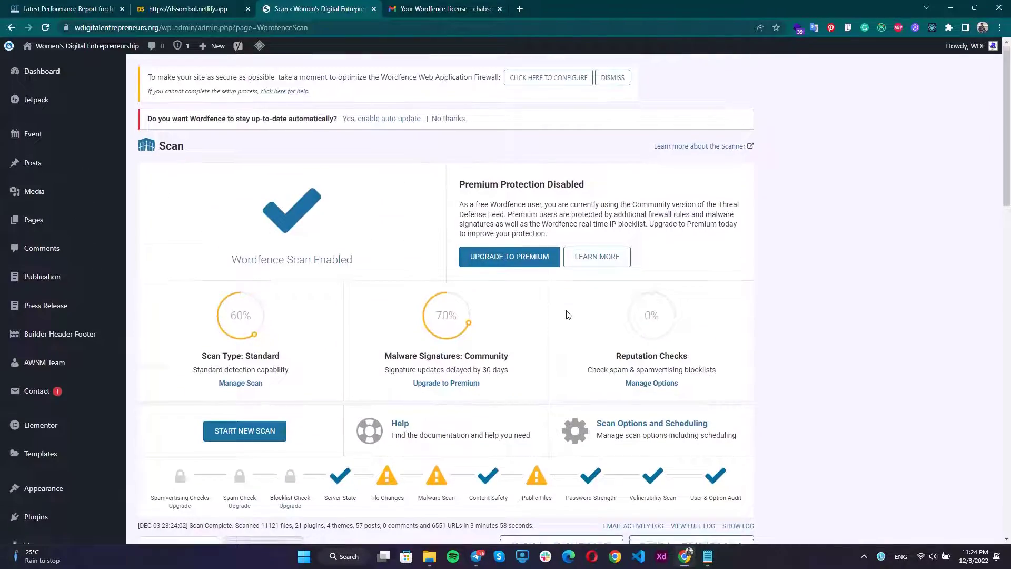
scroll(568, 315, down, 7)
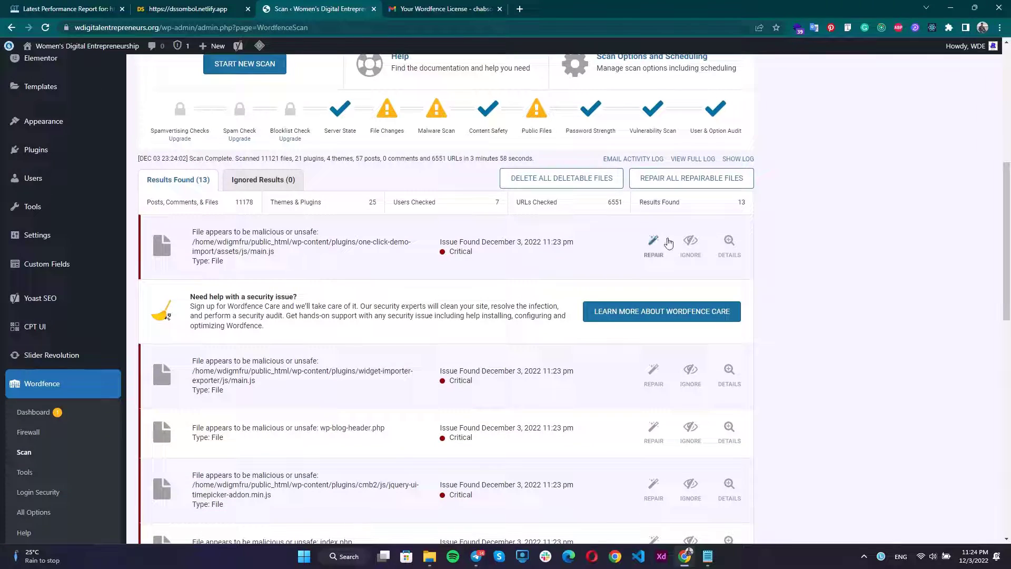
Compare the original and modified versions of the flagged one-click-demo-import/assets/js/main.js file, and close the file differences view.
click(728, 248)
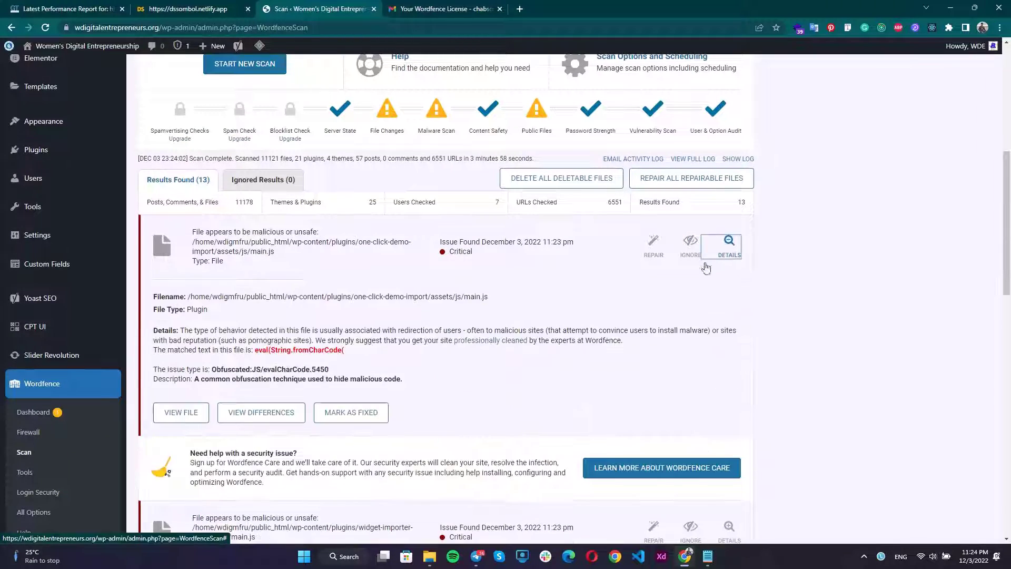
click(247, 416)
click(444, 15)
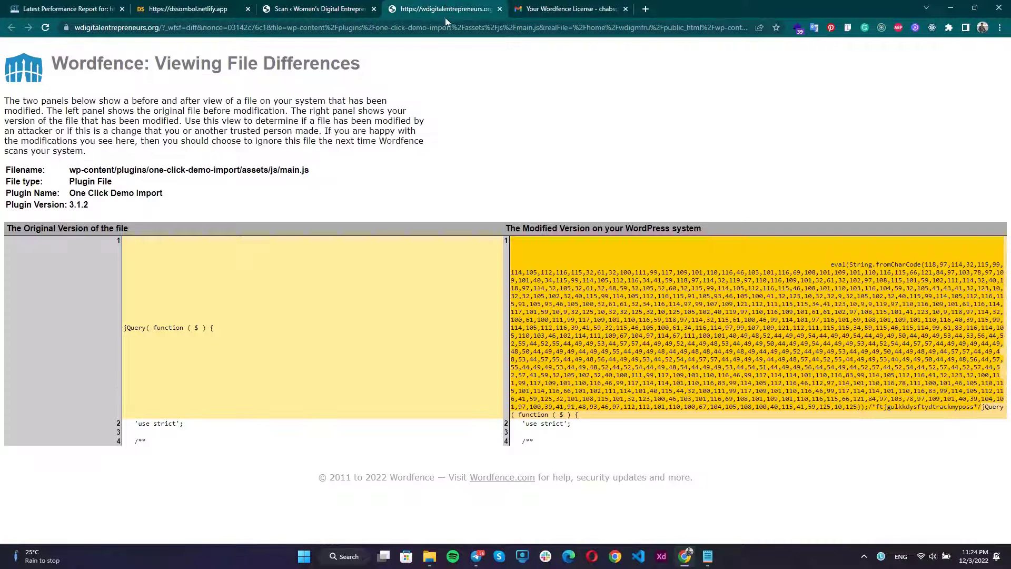
drag(206, 347, 134, 286)
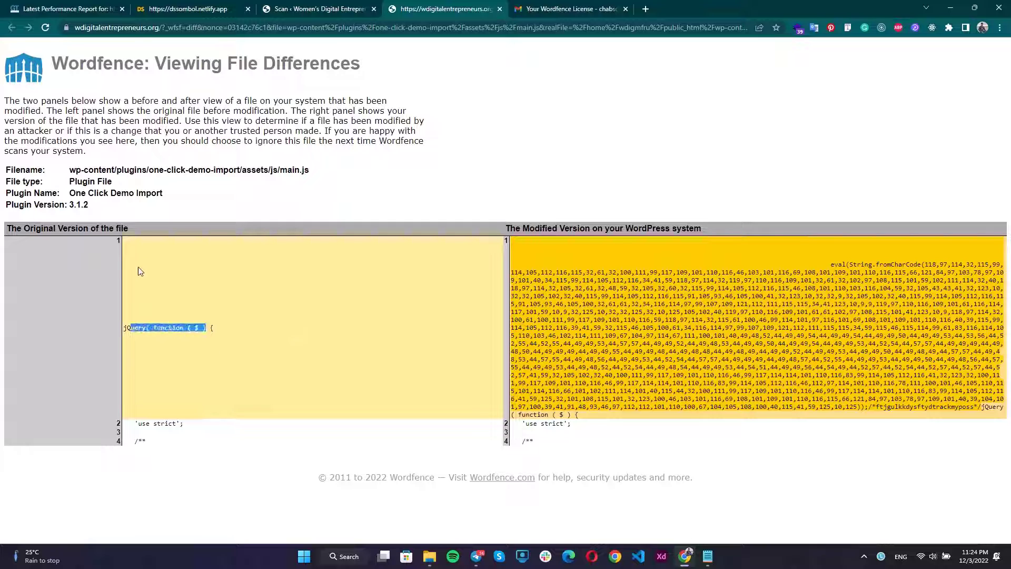
drag(15, 230, 18, 228)
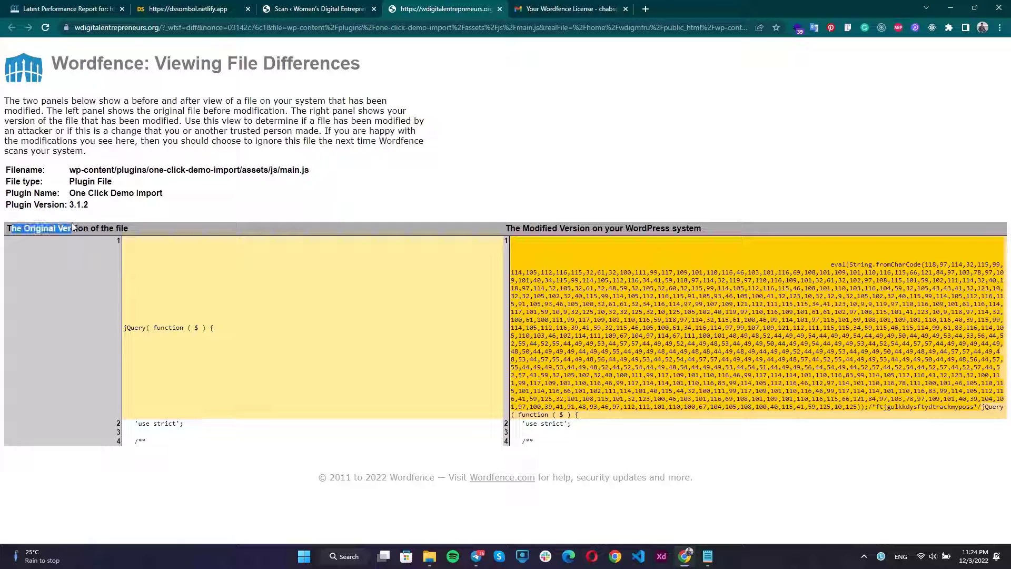
drag(552, 228, 671, 229)
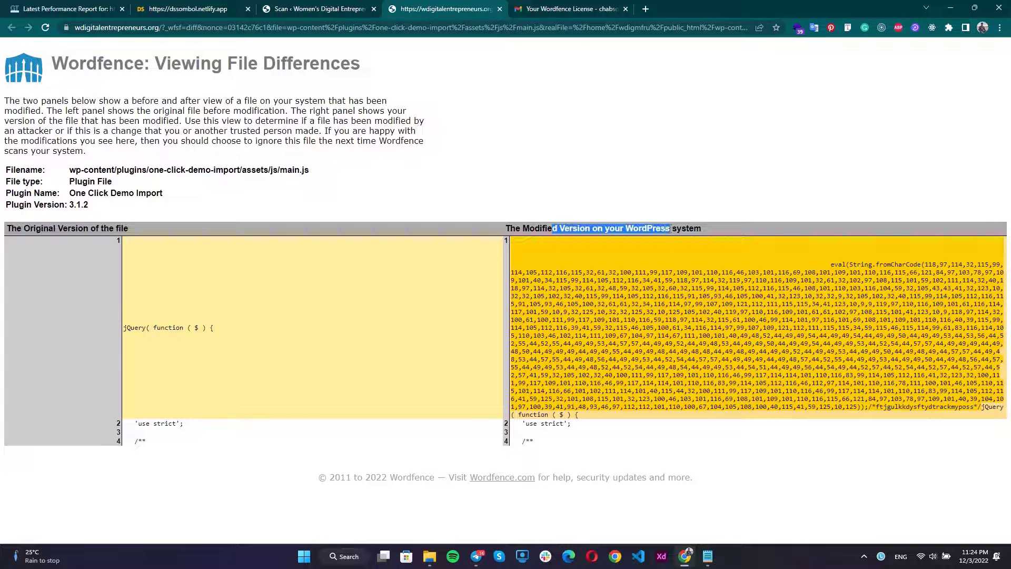
click(713, 229)
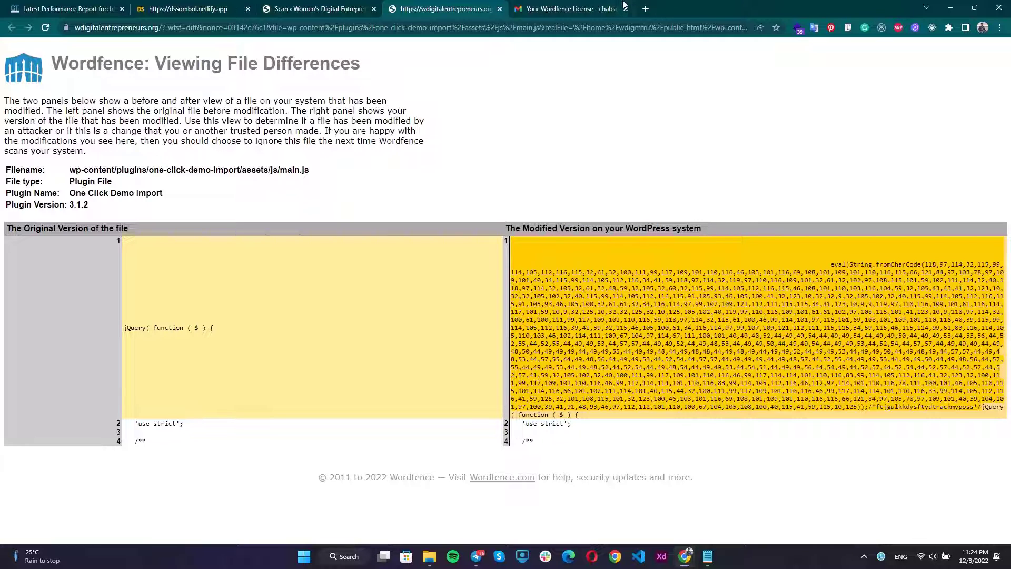
click(501, 9)
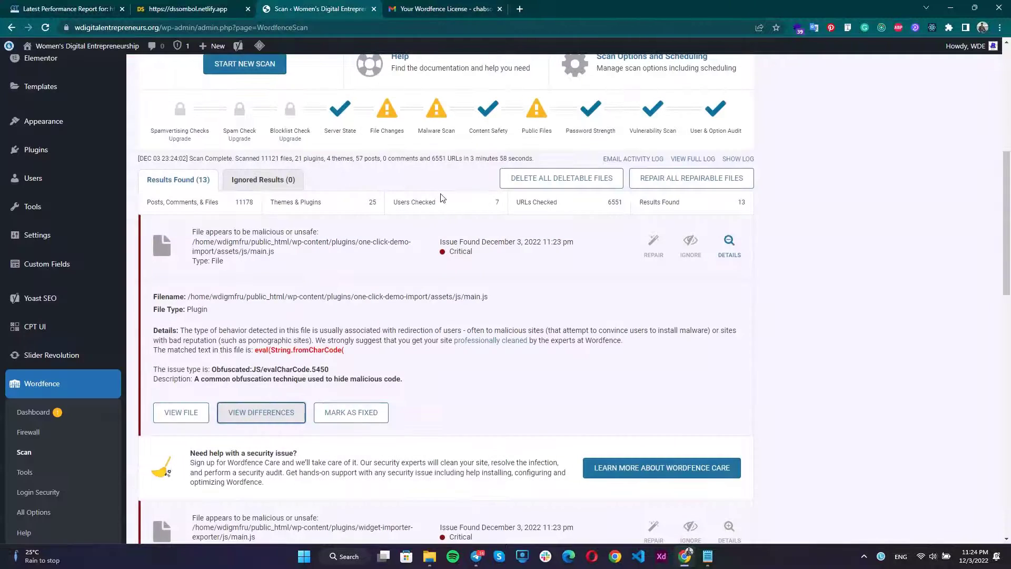
Repair the one-click-demo-import/assets/js/main.js file, turning on "Don't ask again" for the backup download prompt.
click(653, 241)
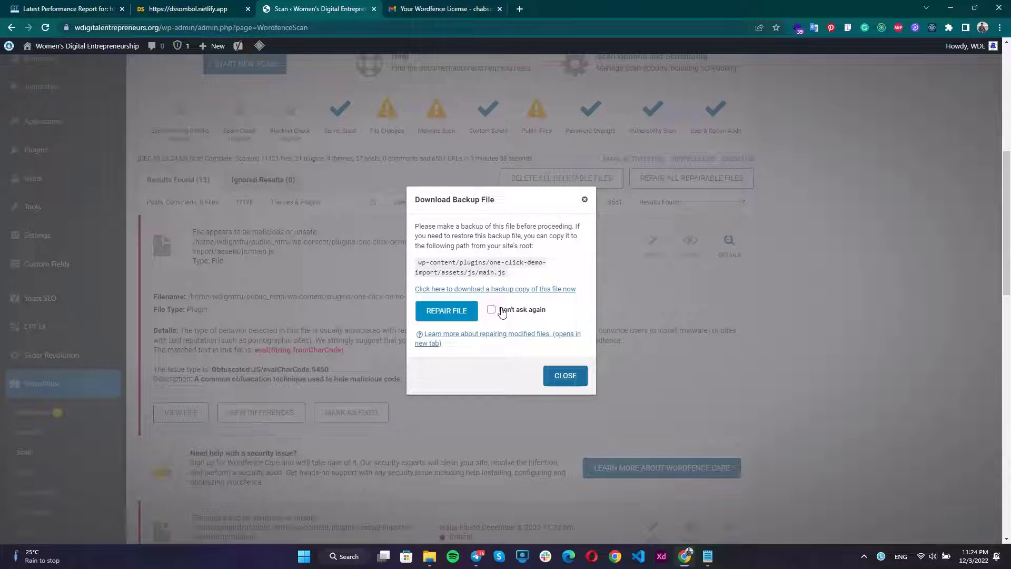
click(491, 310)
click(440, 315)
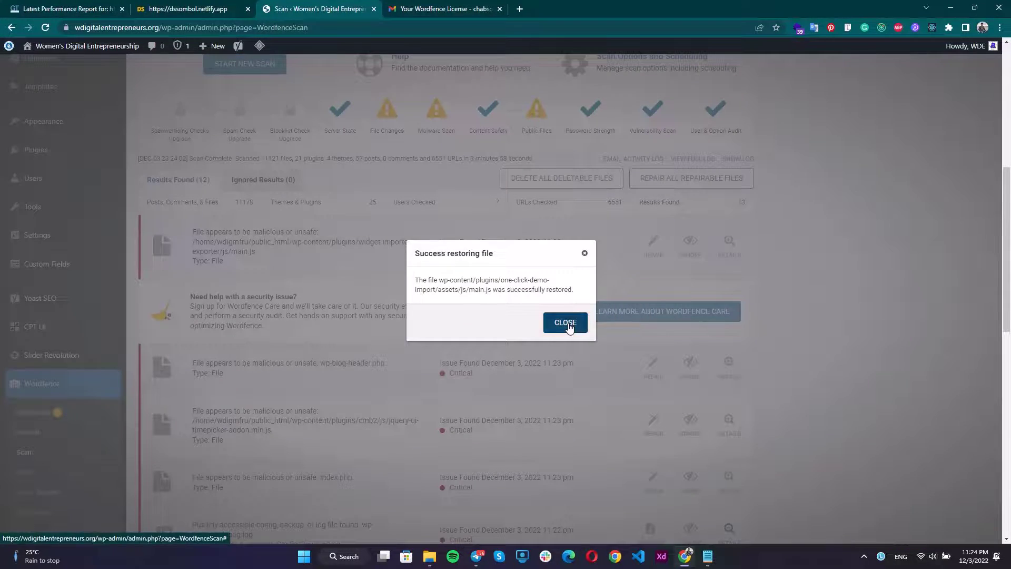
click(569, 323)
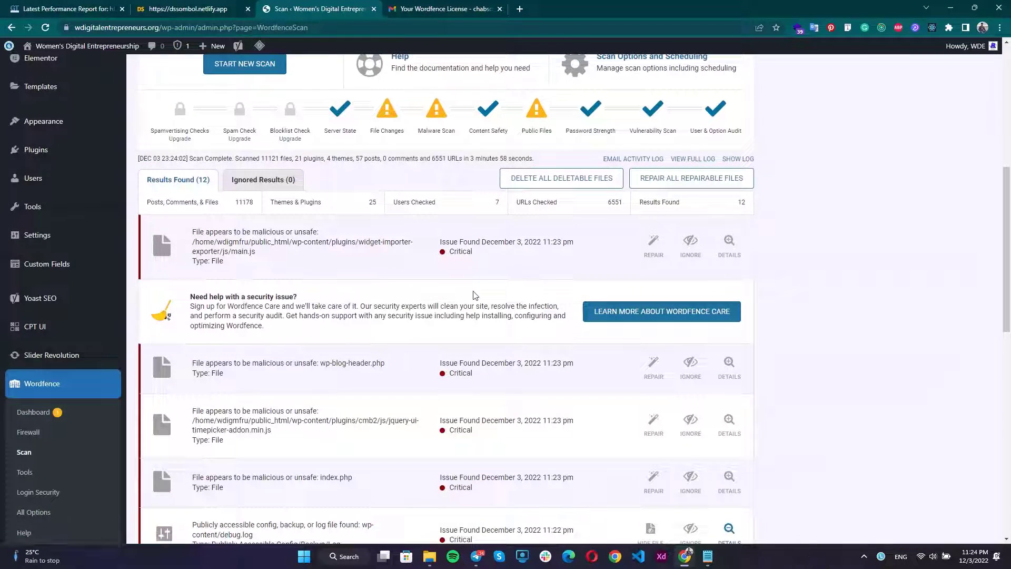
Compare the original and modified versions of widget-importer-exporter/js/main.js, and close the leftover email page and the differences view.
click(733, 240)
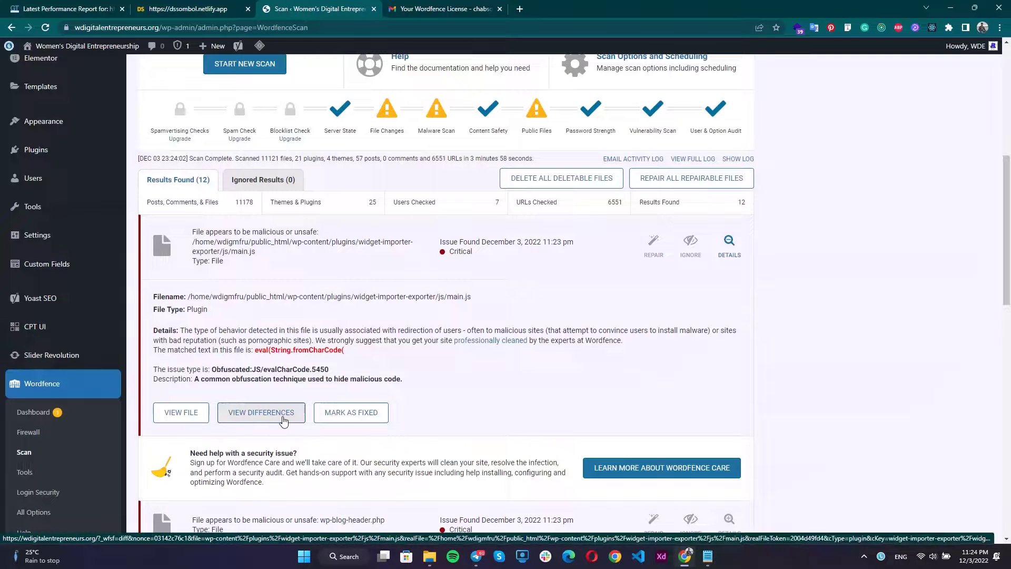
click(261, 412)
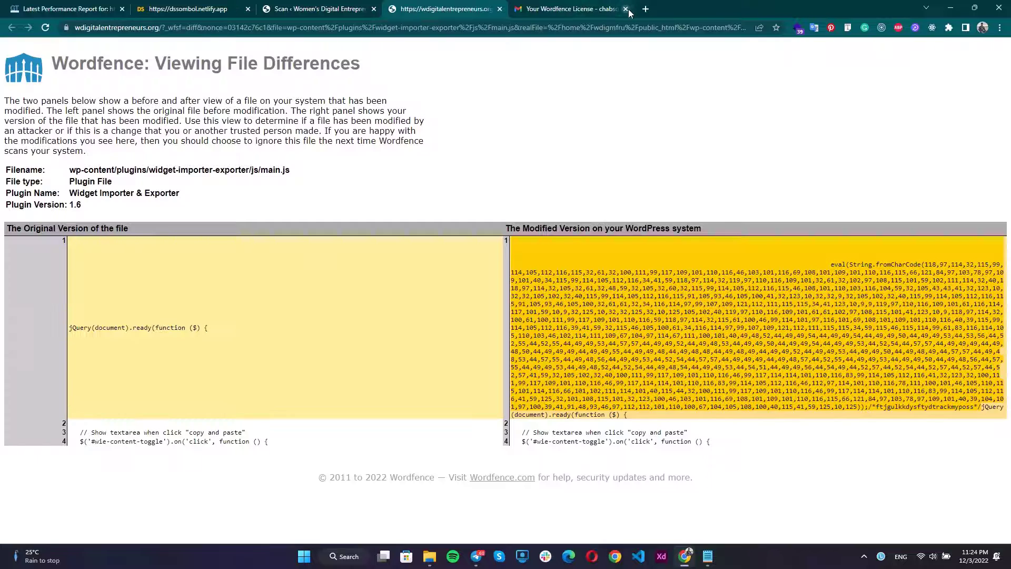
click(626, 9)
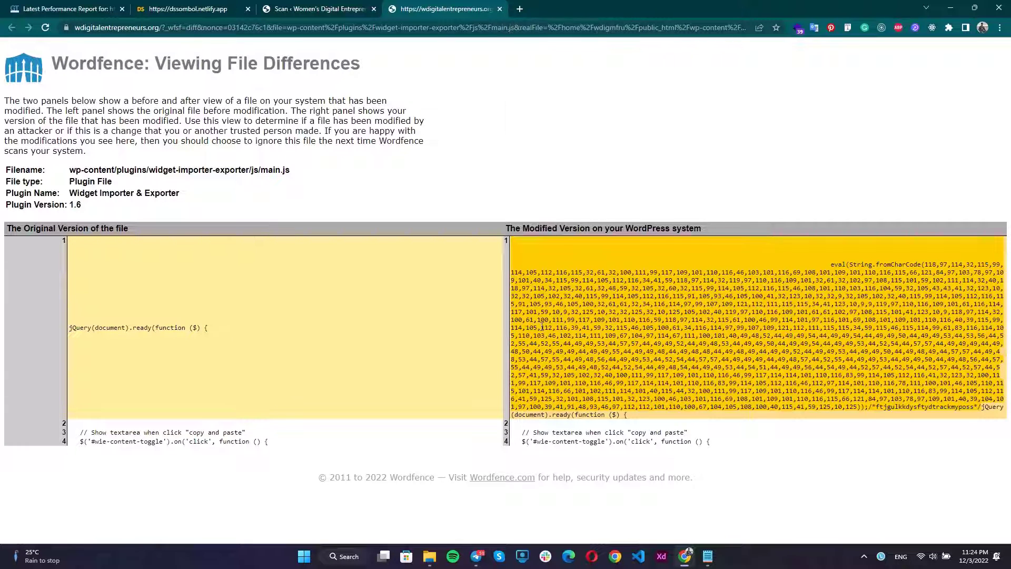
click(498, 10)
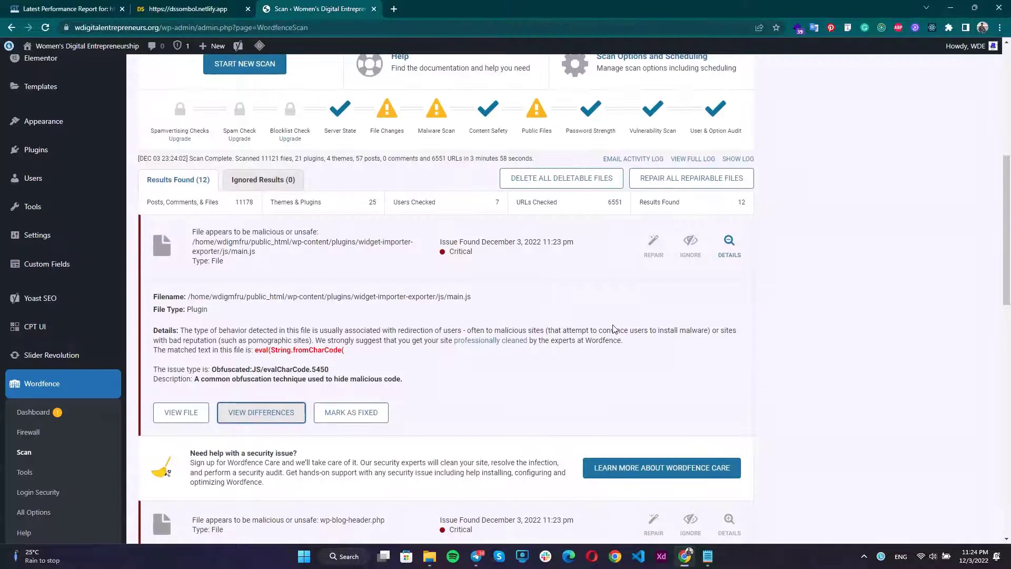
Repair the flagged widget-importer-exporter/js/main.js plugin file and dismiss the restore notice.
scroll(614, 328, down, 1)
click(651, 194)
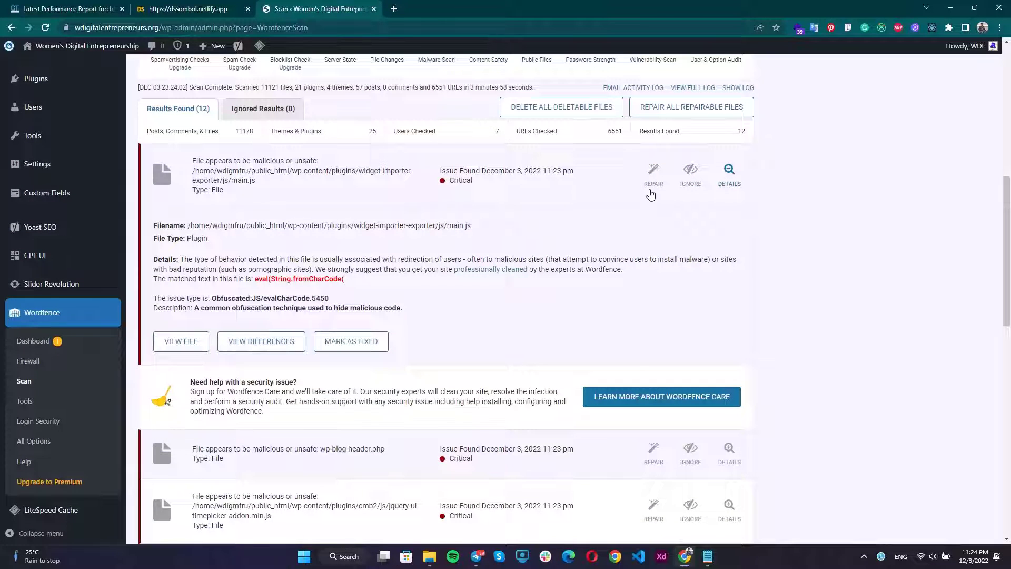
click(651, 172)
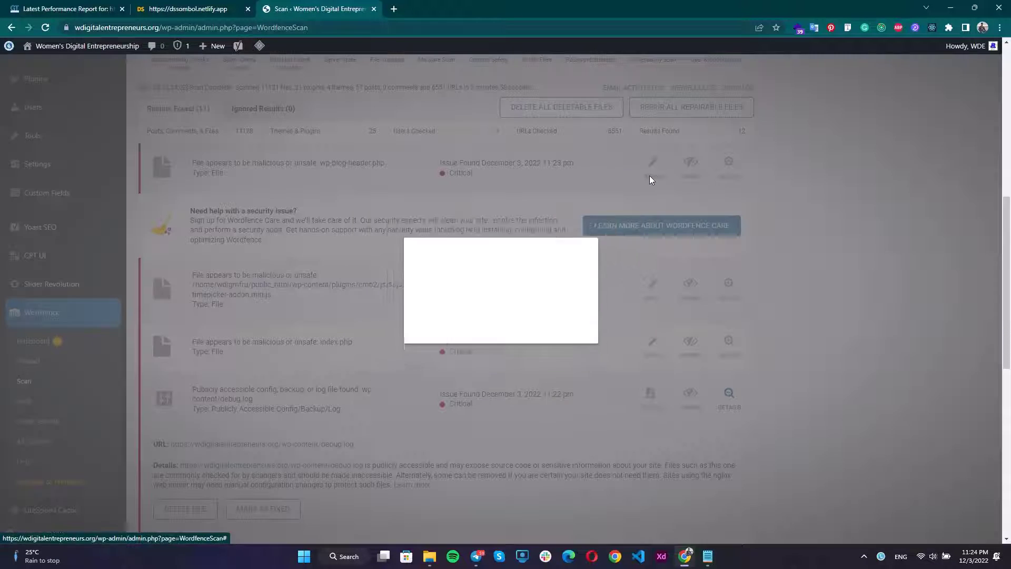
click(564, 322)
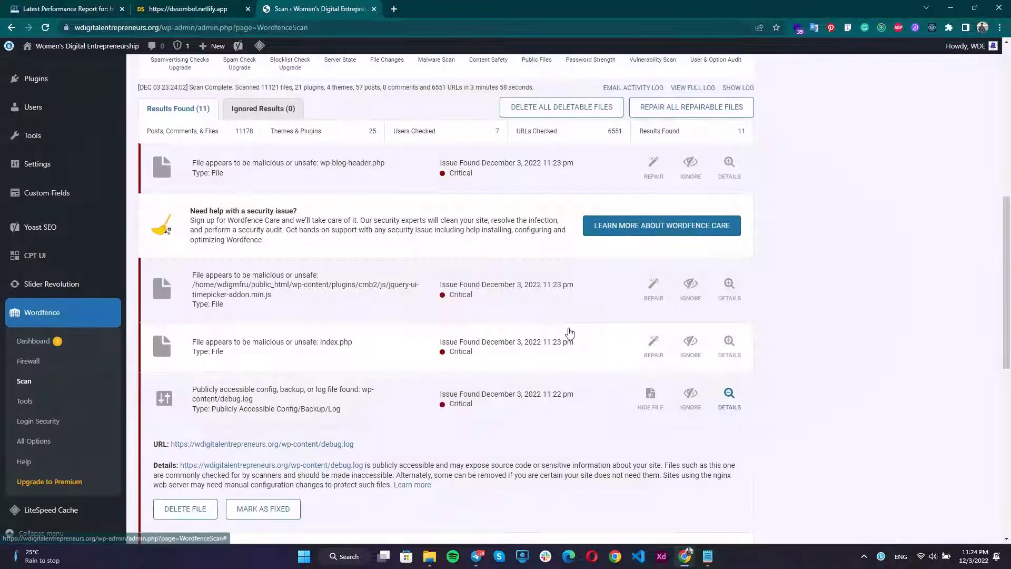
Examine the details and matched text of the flagged wp-blog-header.php, compare its original and modified versions, and close the differences view.
click(728, 170)
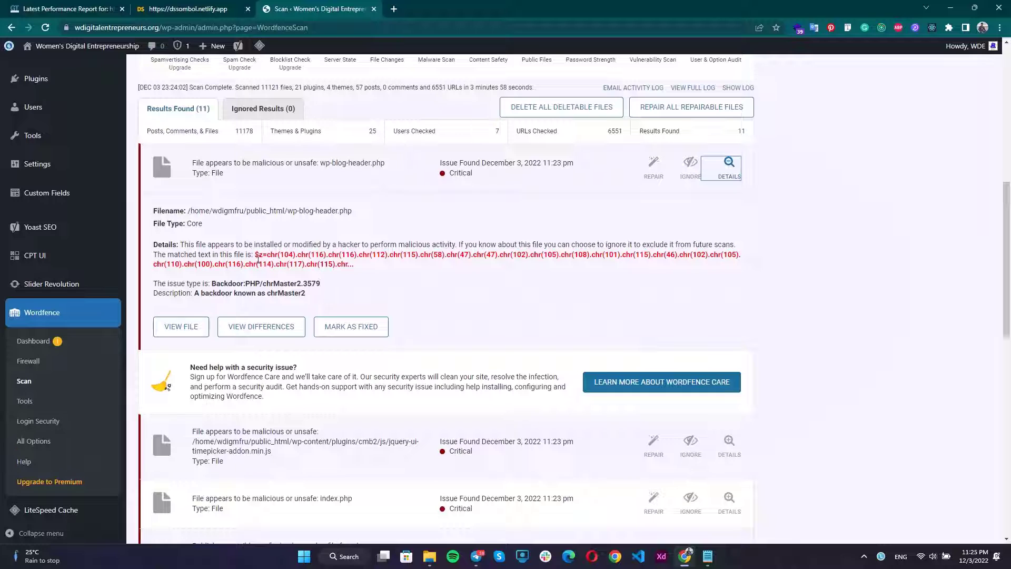
drag(258, 259, 311, 263)
click(397, 298)
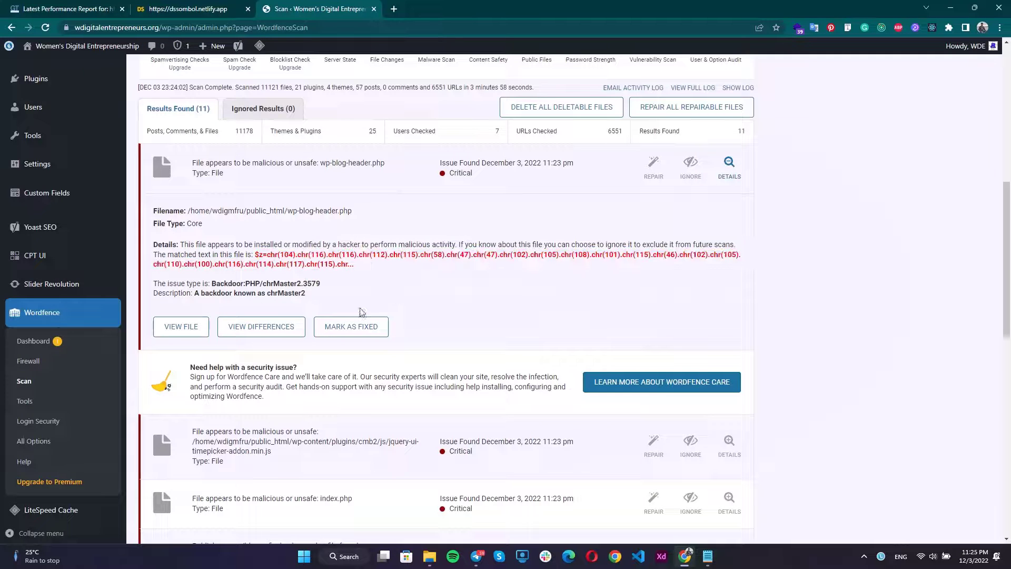
click(291, 330)
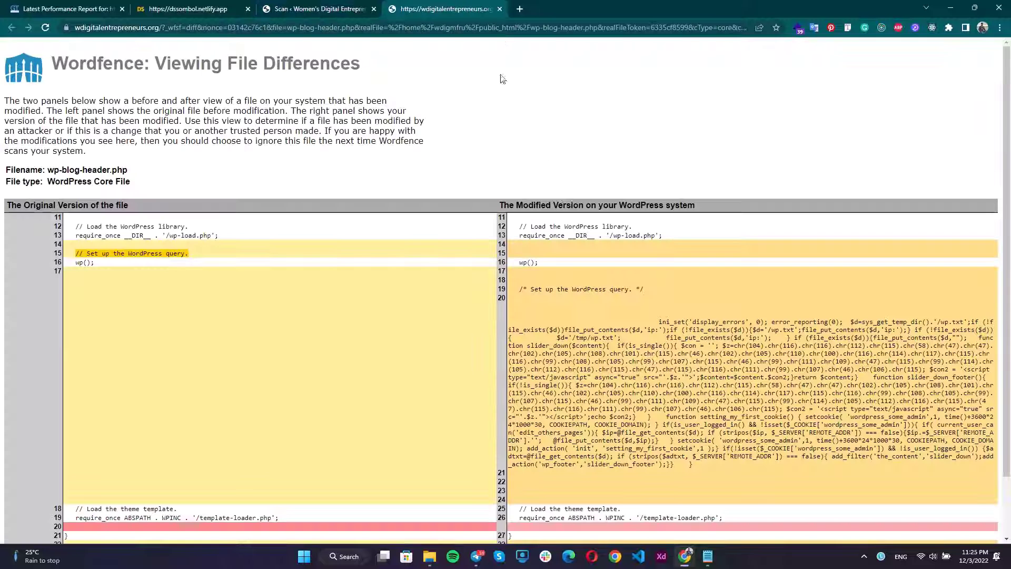
scroll(717, 359, down, 2)
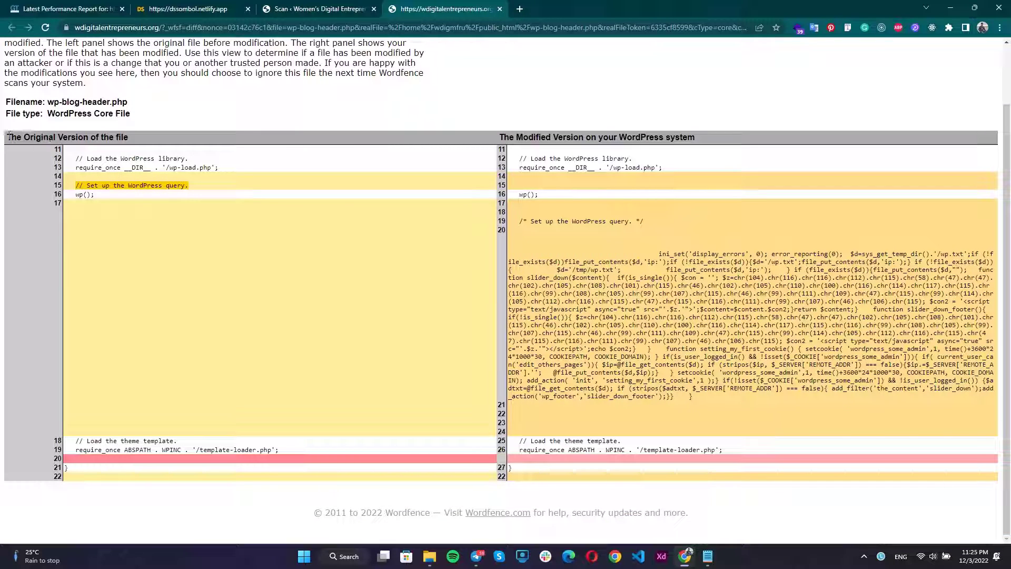
drag(9, 135, 99, 137)
click(230, 189)
scroll(588, 291, up, 1)
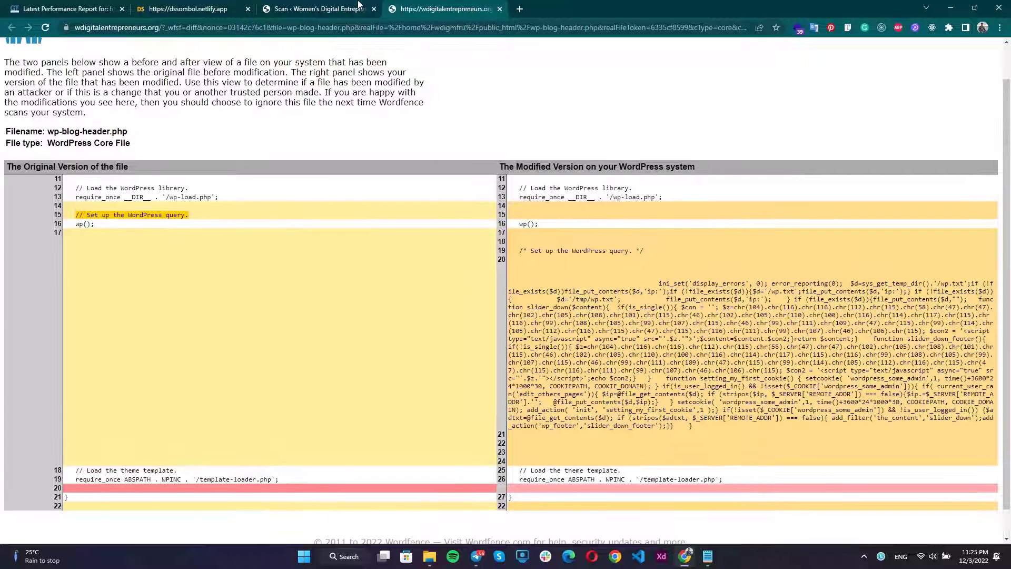
click(327, 9)
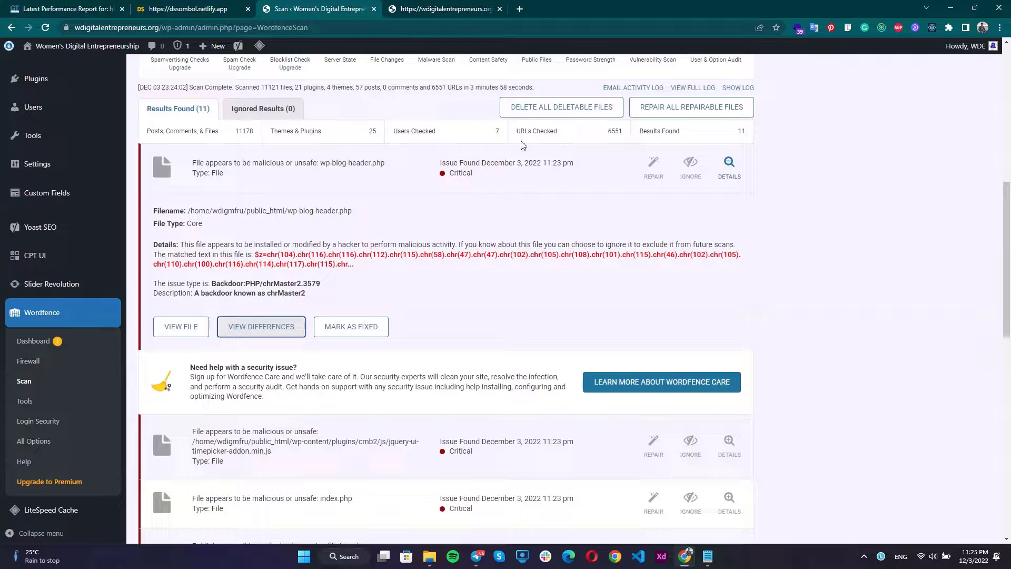
click(500, 9)
Repair the files flagged as malicious or unsafe: wp-blog-header.php, cmb2/js/jquery-ui-timepicker-addon.min.js and index.php.
click(650, 180)
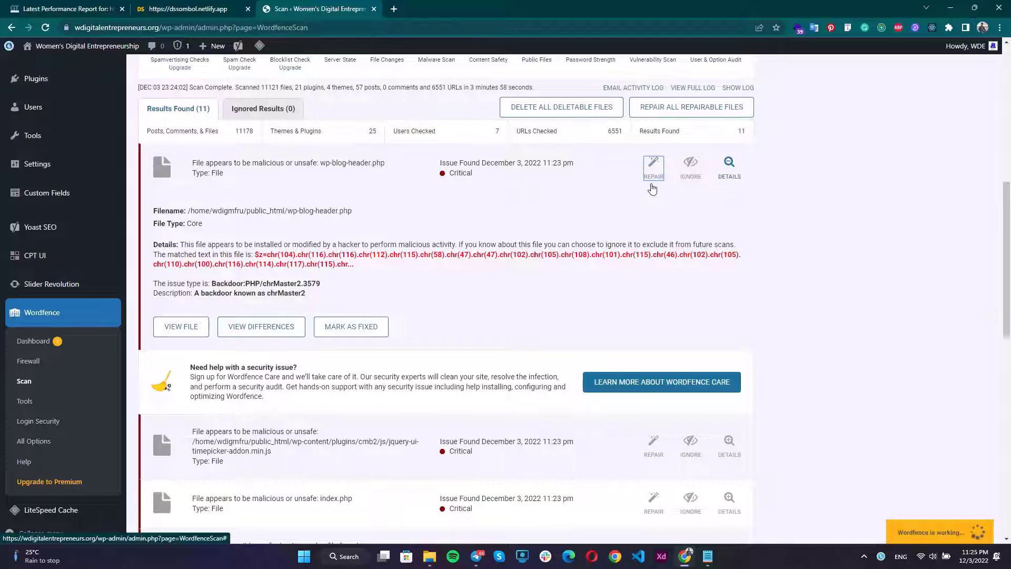
click(564, 316)
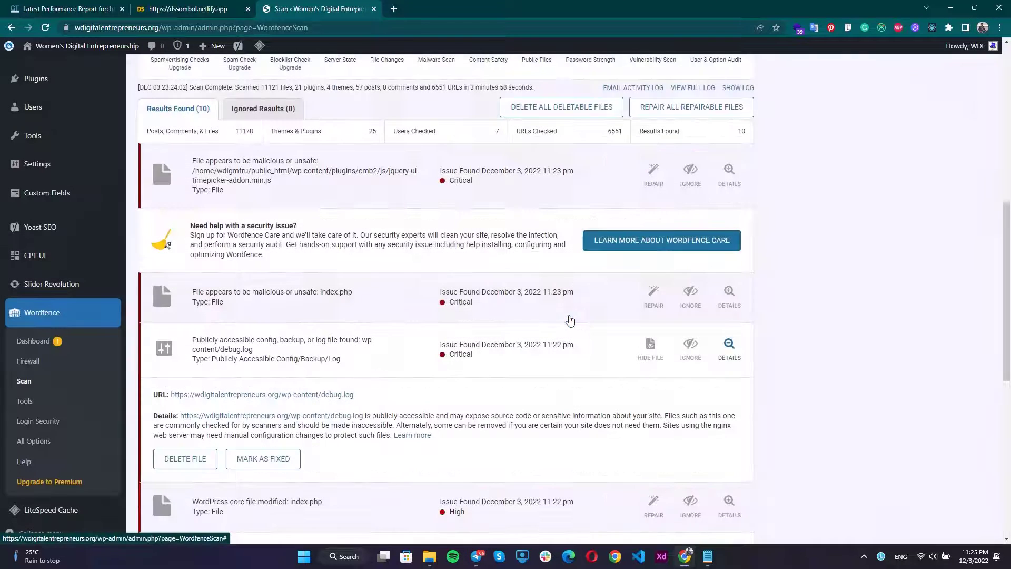
click(651, 180)
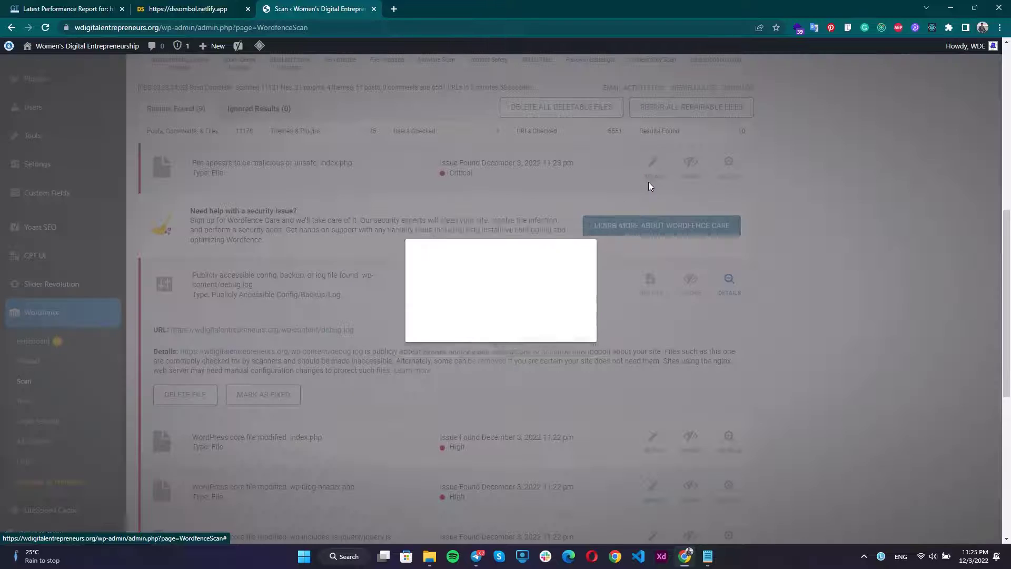
click(566, 322)
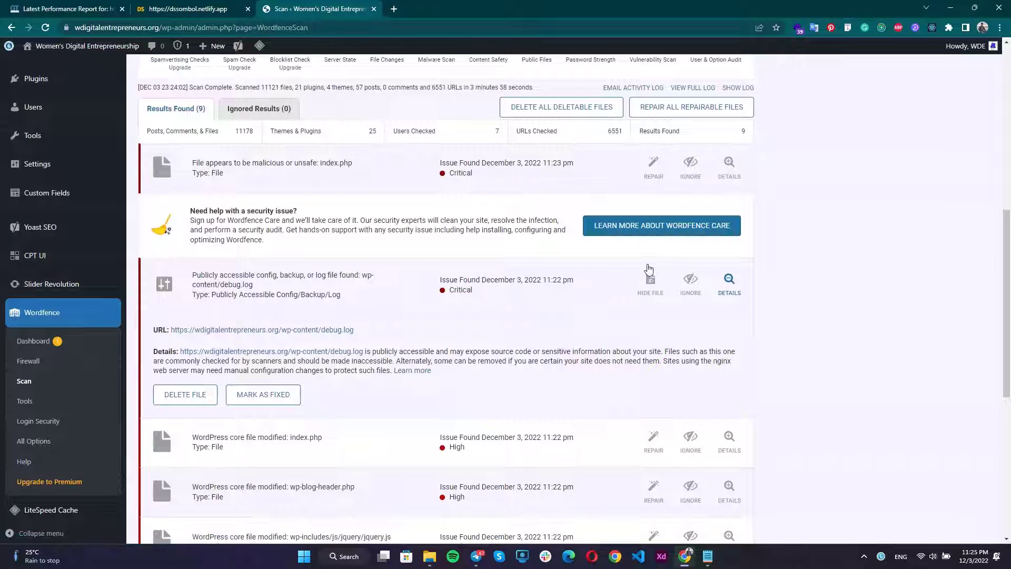
click(654, 166)
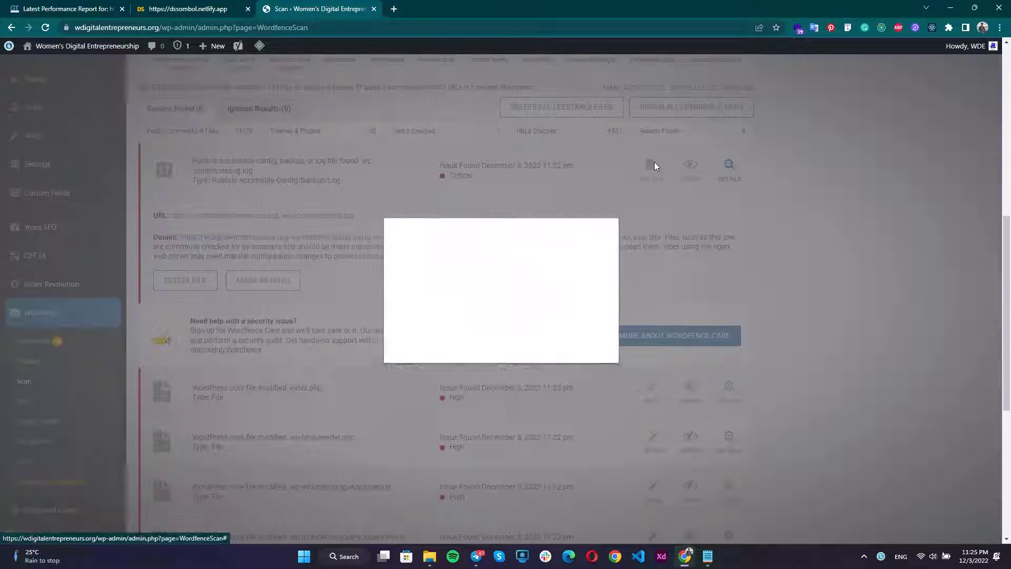
click(574, 324)
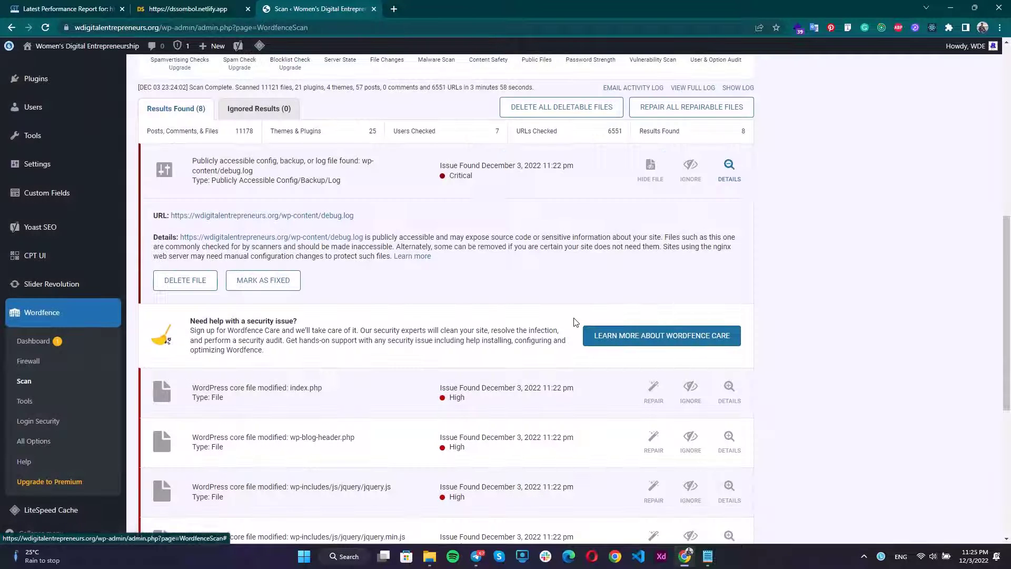
click(651, 172)
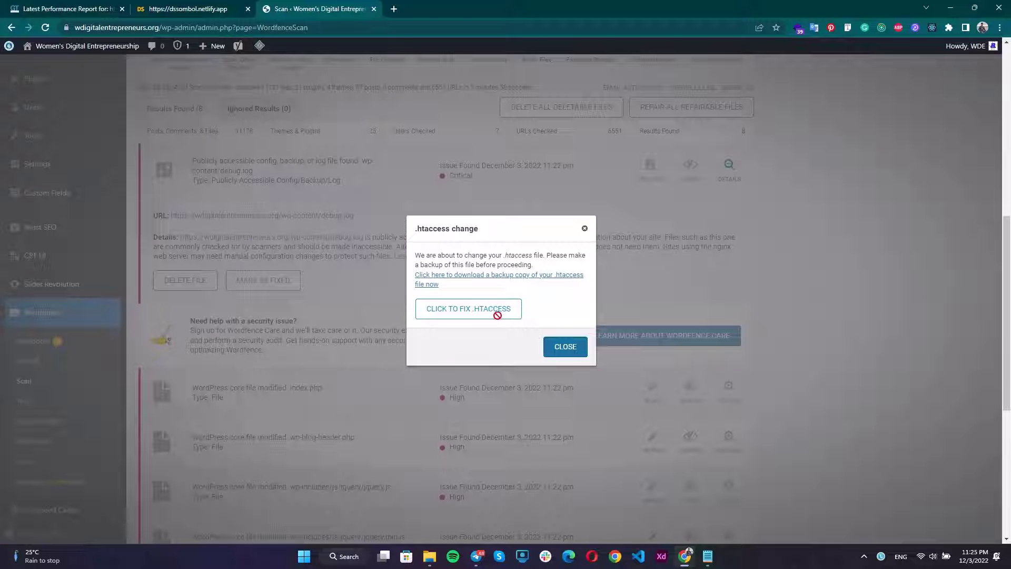
click(560, 348)
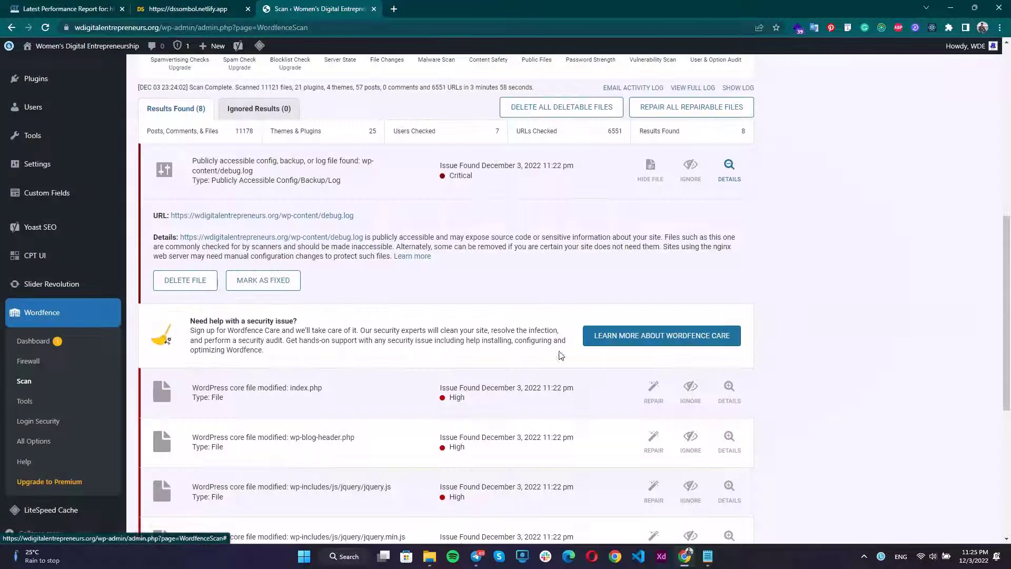
click(719, 175)
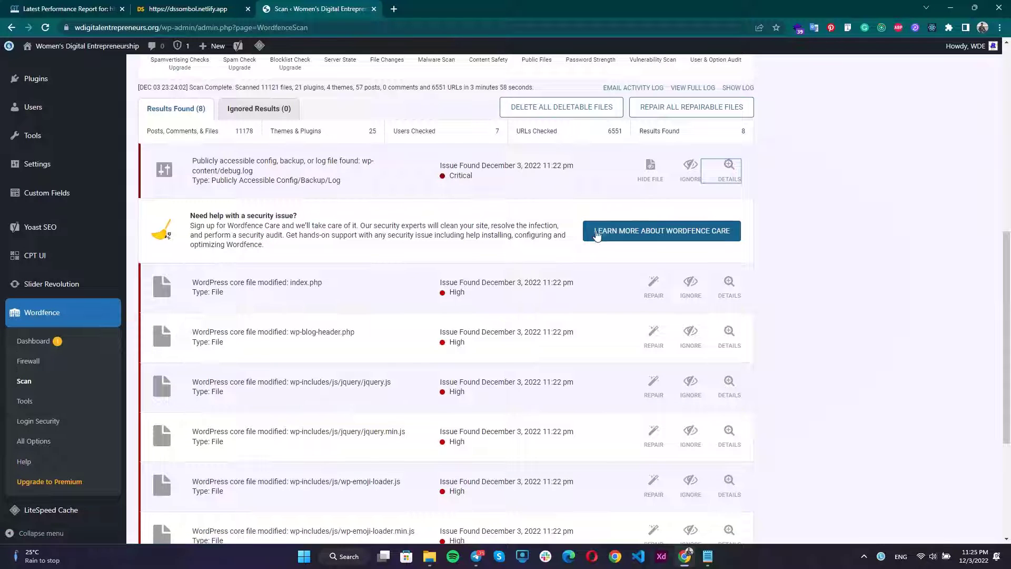
click(727, 169)
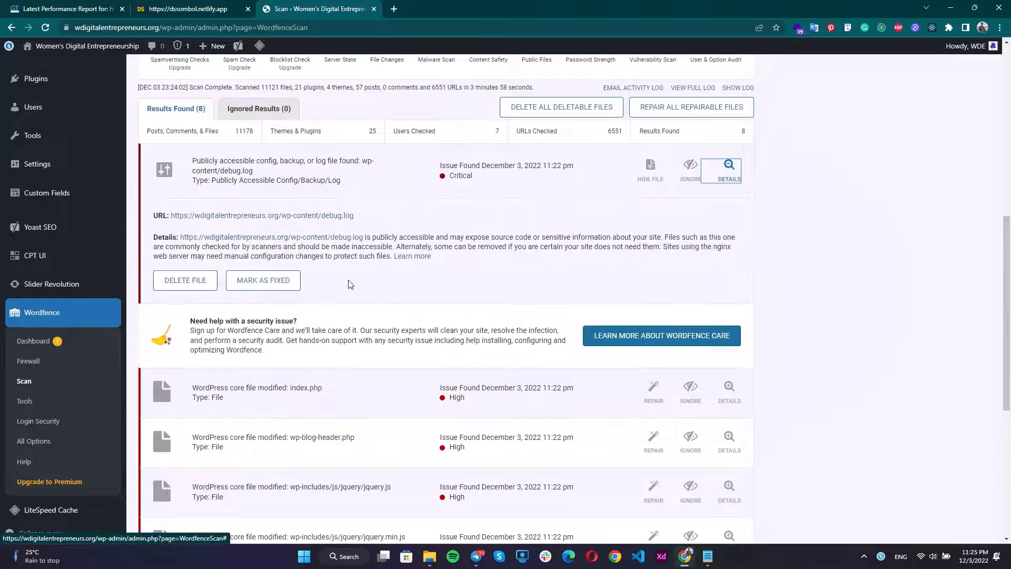
Delete the publicly accessible wp-content/debug.log file from its scan result.
click(204, 280)
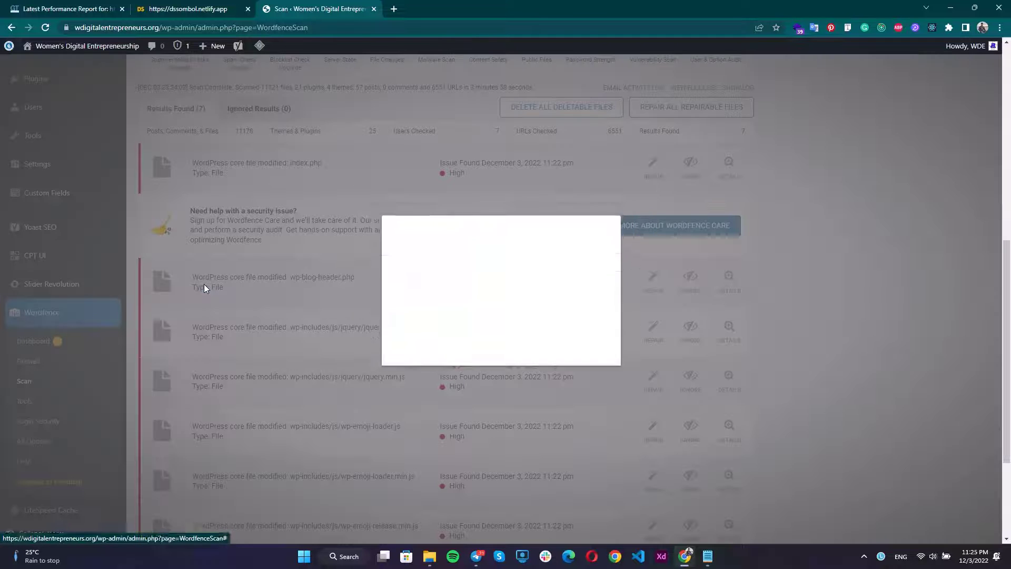
click(571, 319)
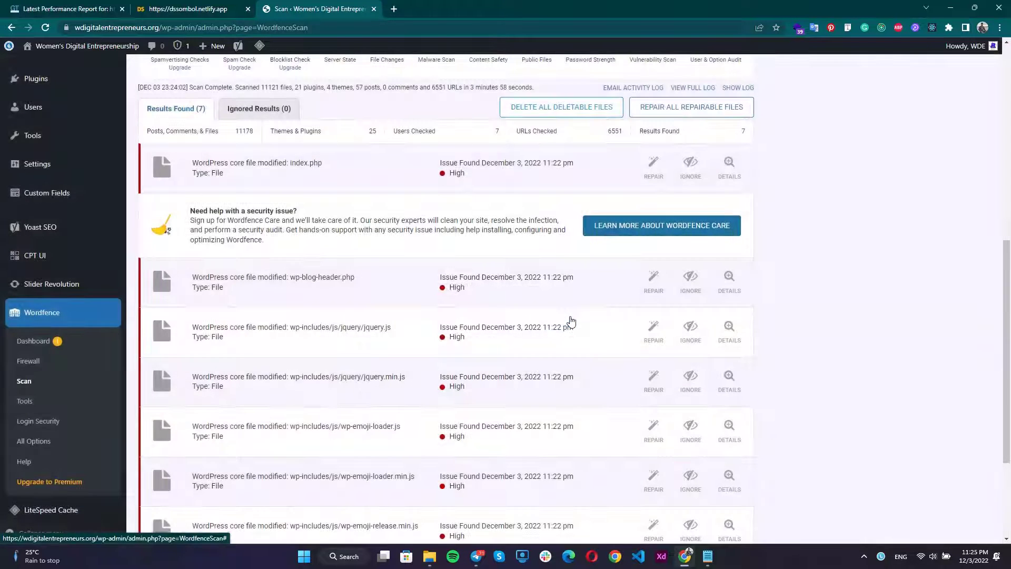
Check the modified core file index.php for differences from the original version, and close the differences view.
click(740, 172)
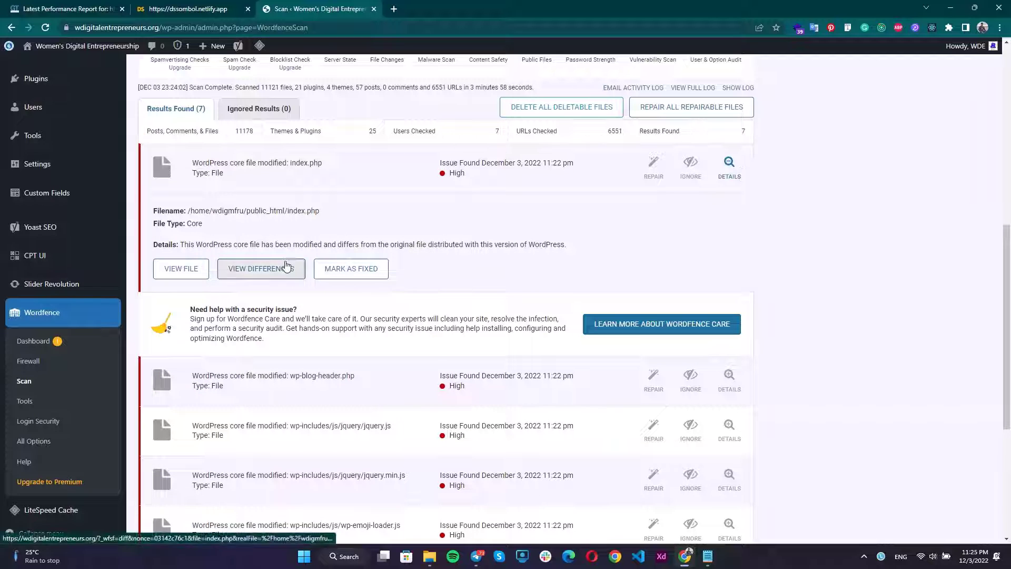
click(266, 269)
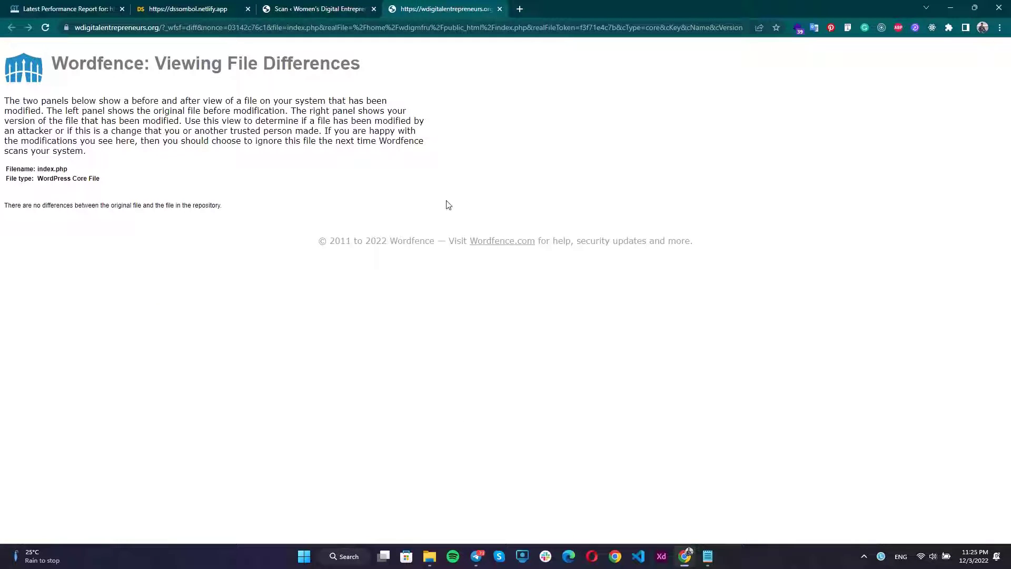
click(350, 6)
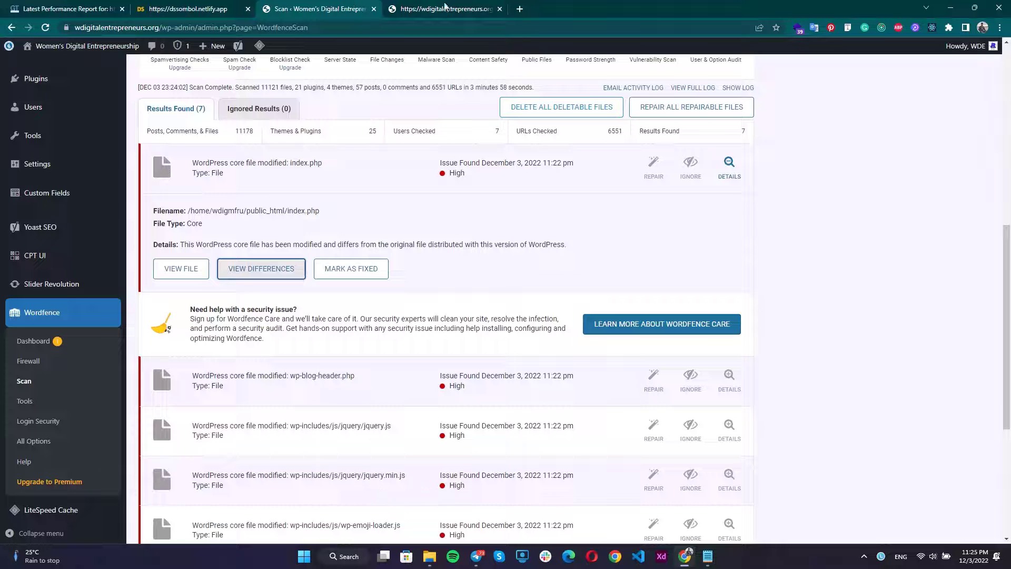
click(499, 9)
Repair the index.php and wp-blog-header.php results listed as modified WordPress core files.
click(669, 174)
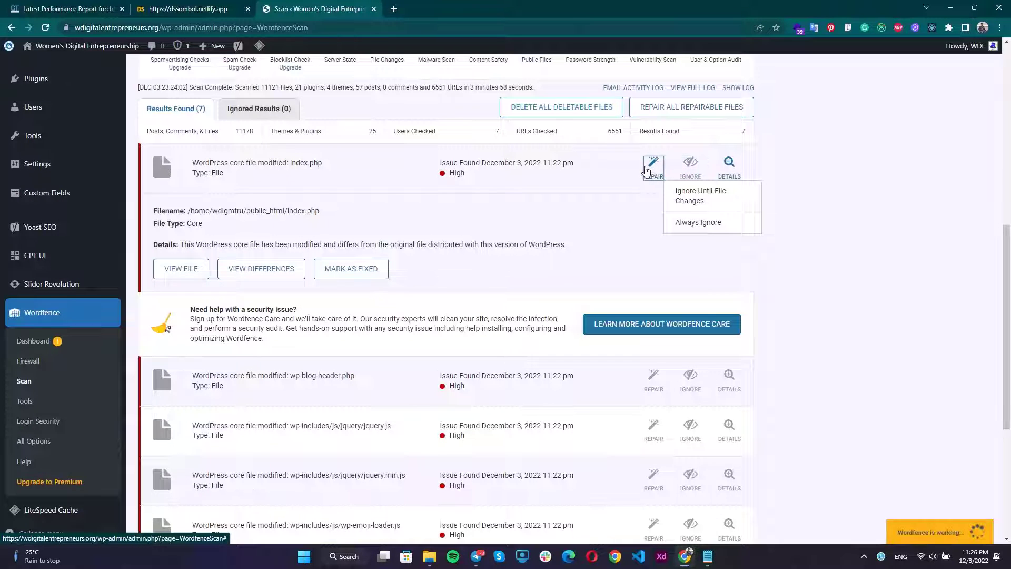
click(647, 168)
click(566, 317)
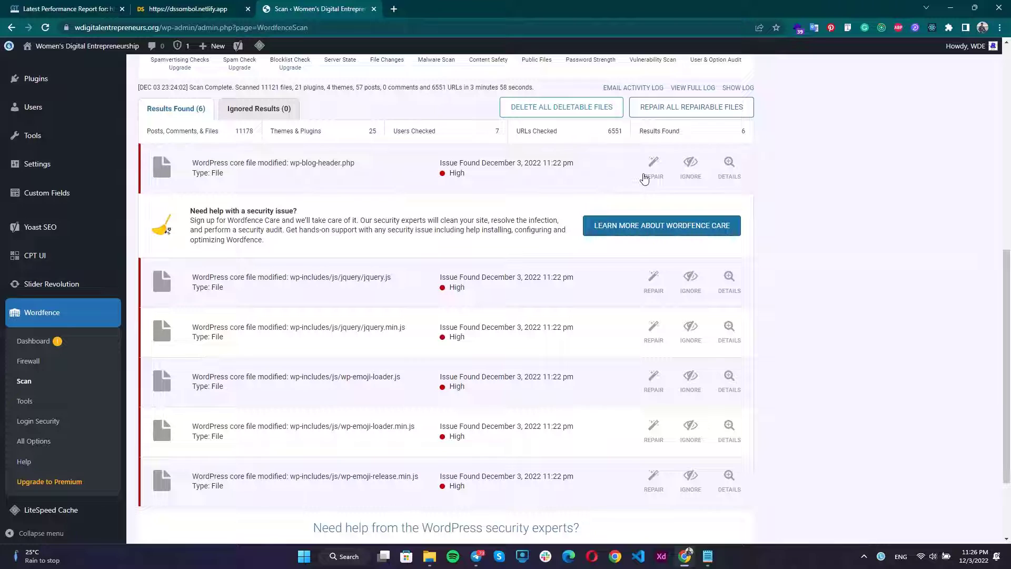
click(654, 163)
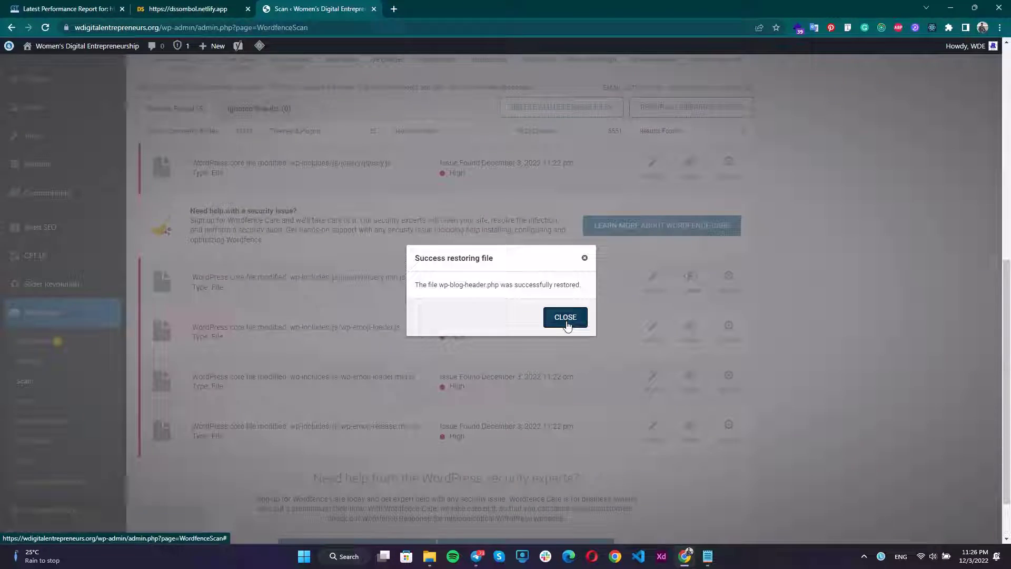
click(565, 317)
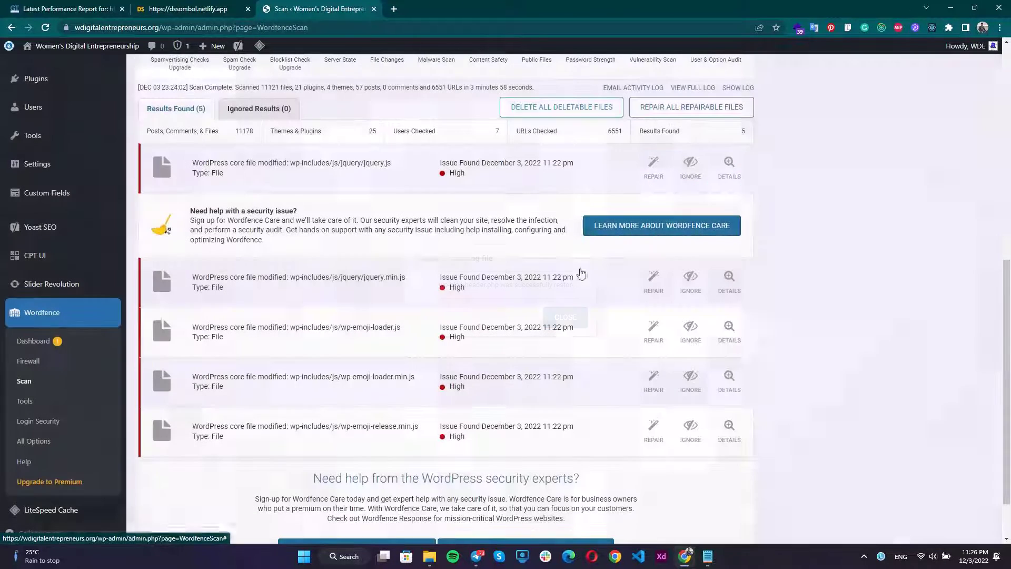
Repair the modified core files wp-includes/js/jquery/jquery.js and wp-includes/js/jquery/jquery.min.js.
click(652, 179)
click(652, 178)
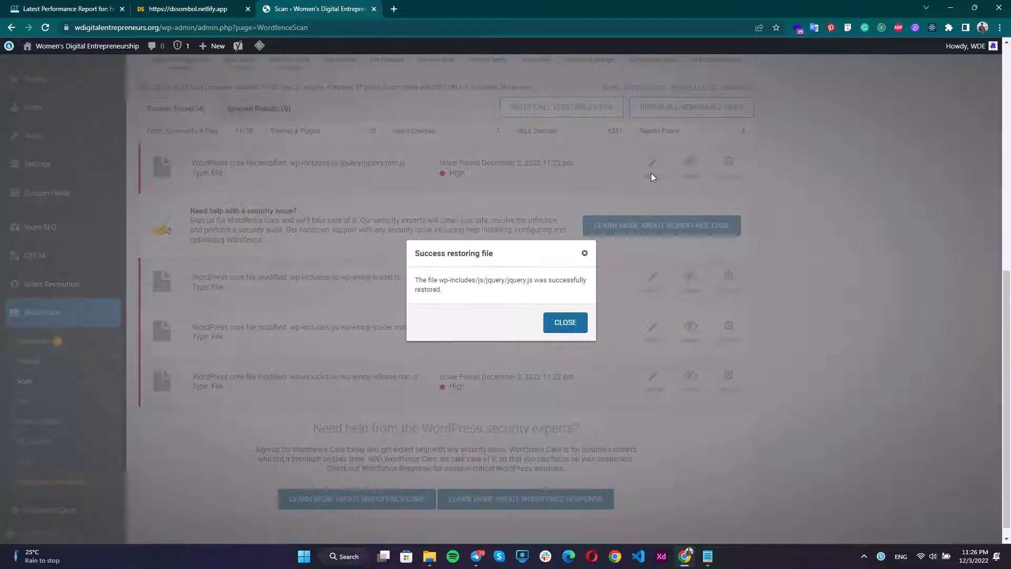
click(560, 322)
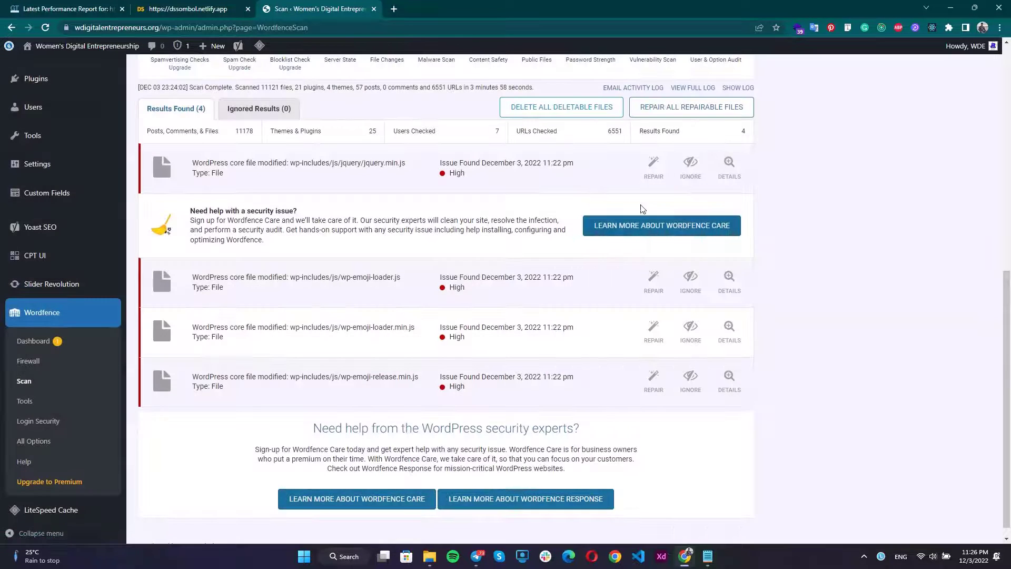
click(652, 169)
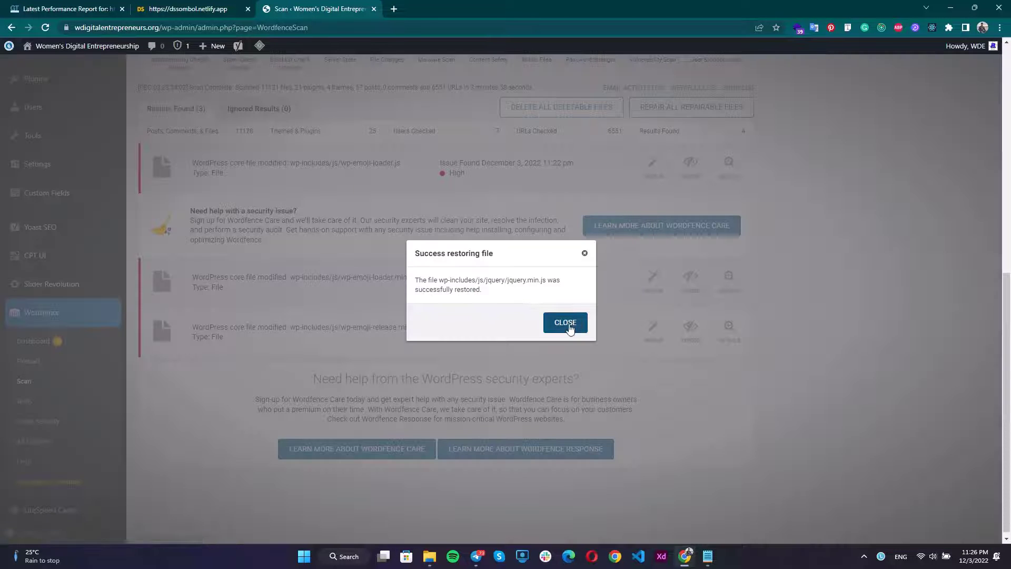
Compare the modified core file wp-includes/js/wp-emoji-loader.js with its original version, inspect the injected code, and return to the scan results.
click(566, 324)
click(727, 164)
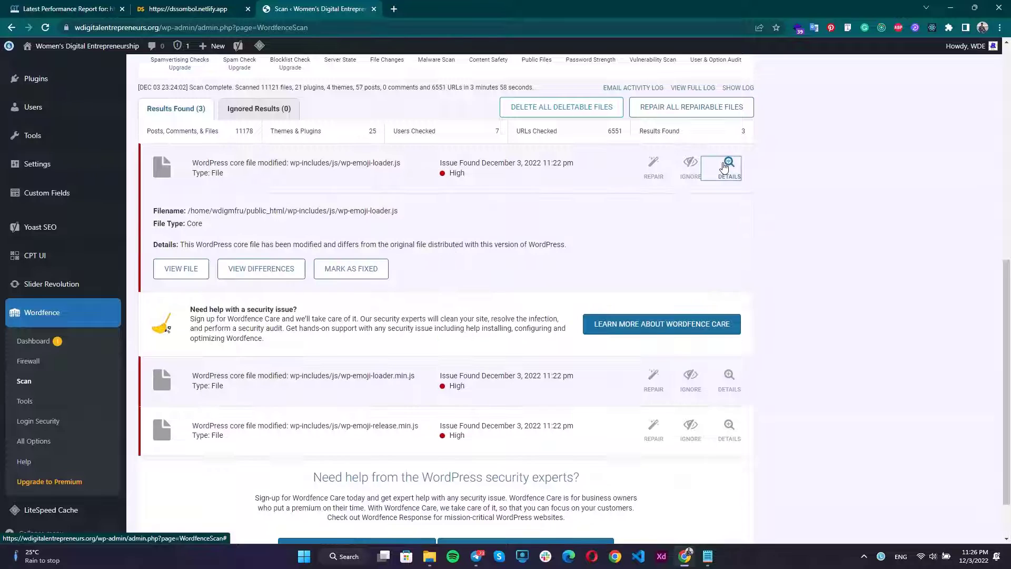
click(278, 272)
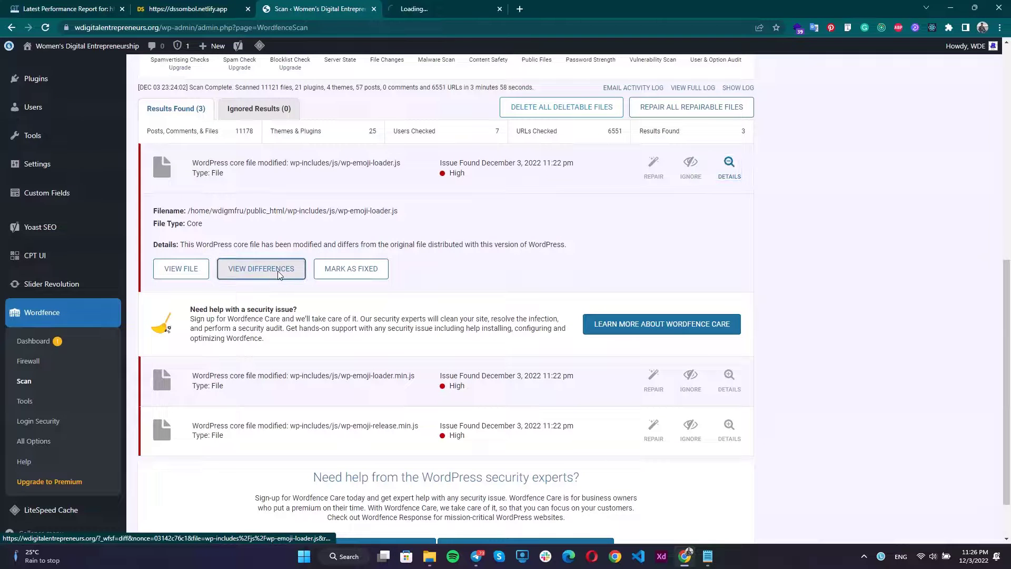
click(464, 11)
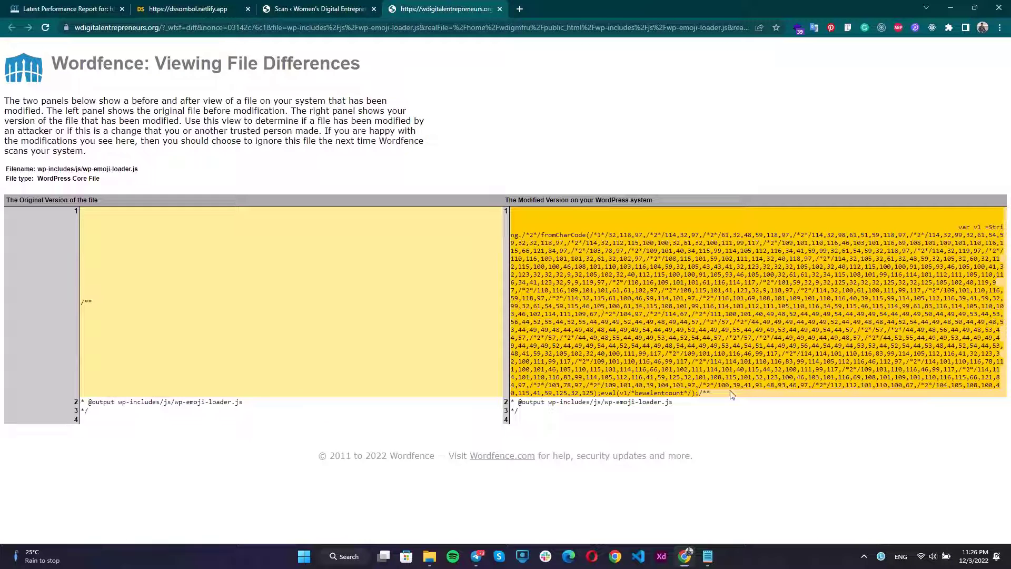
drag(729, 399, 482, 221)
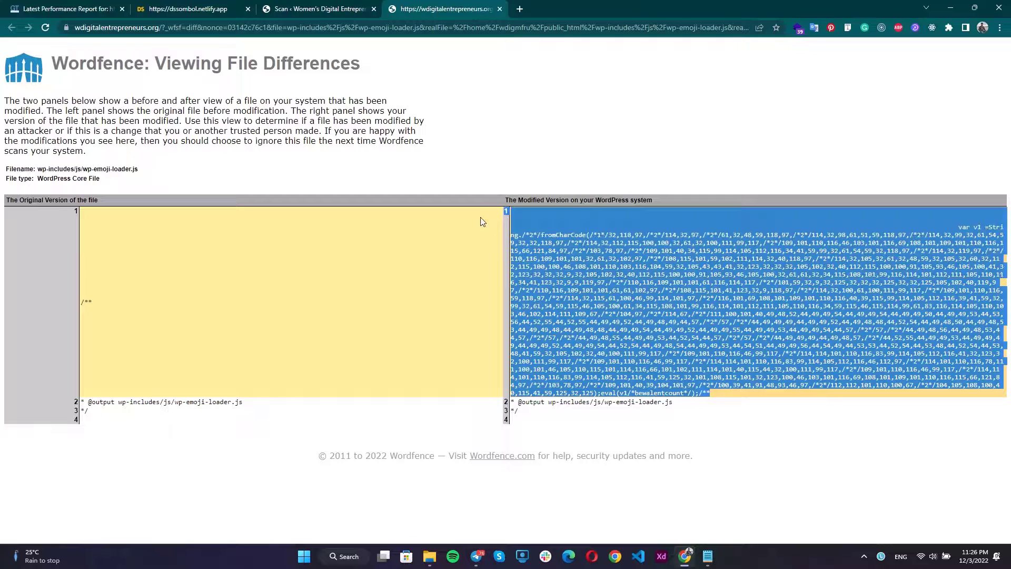
click(206, 219)
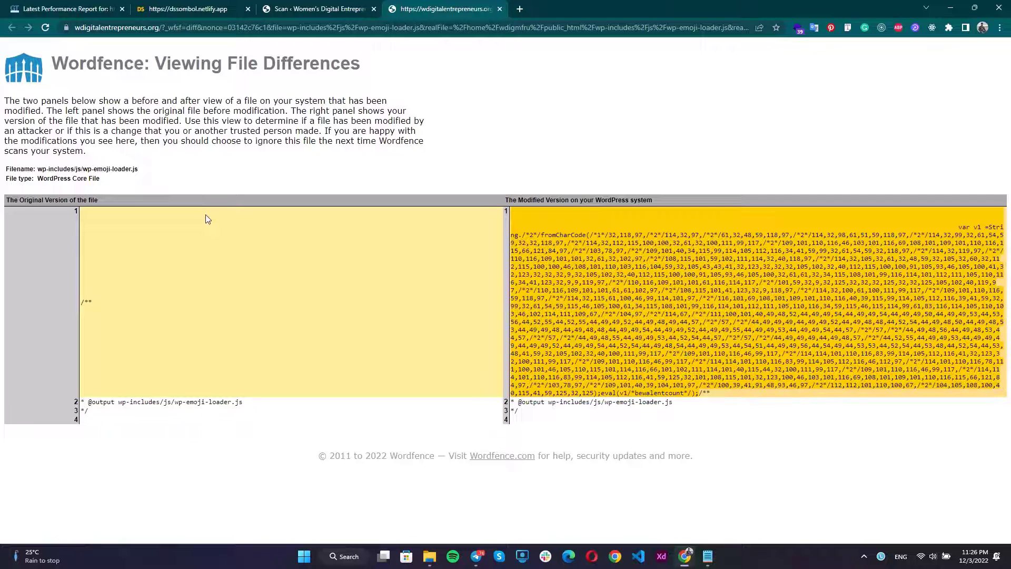
click(339, 7)
Repair the modified core files wp-emoji-loader.js, wp-emoji-loader.min.js and wp-emoji-release.min.js in wp-includes/js.
scroll(687, 383, down, 1)
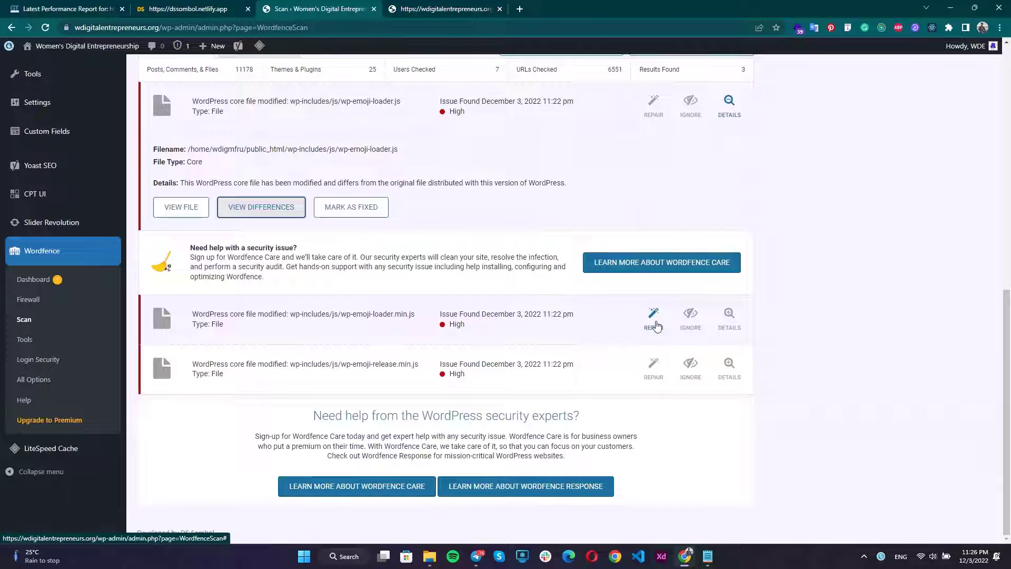
click(648, 111)
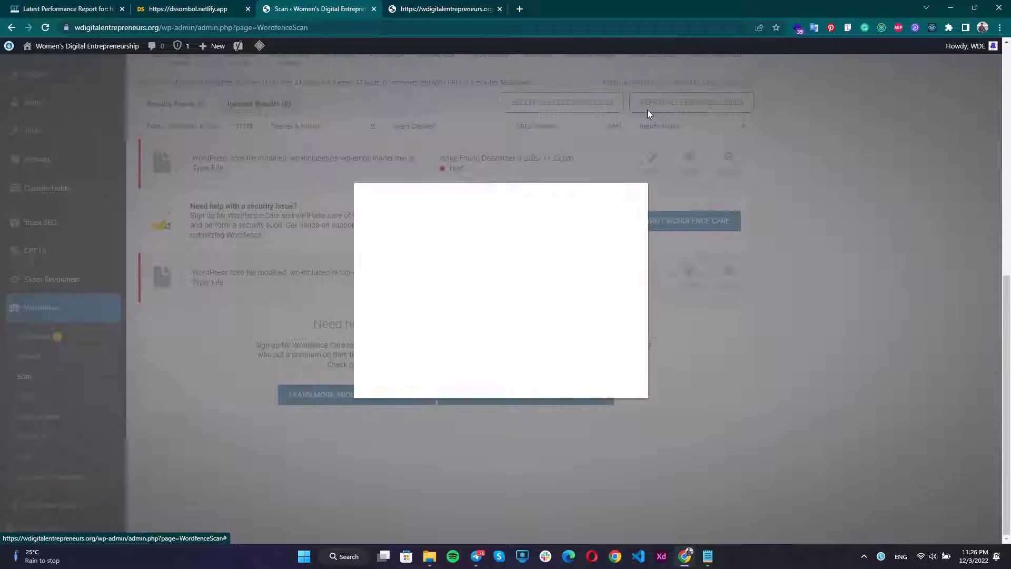
click(564, 322)
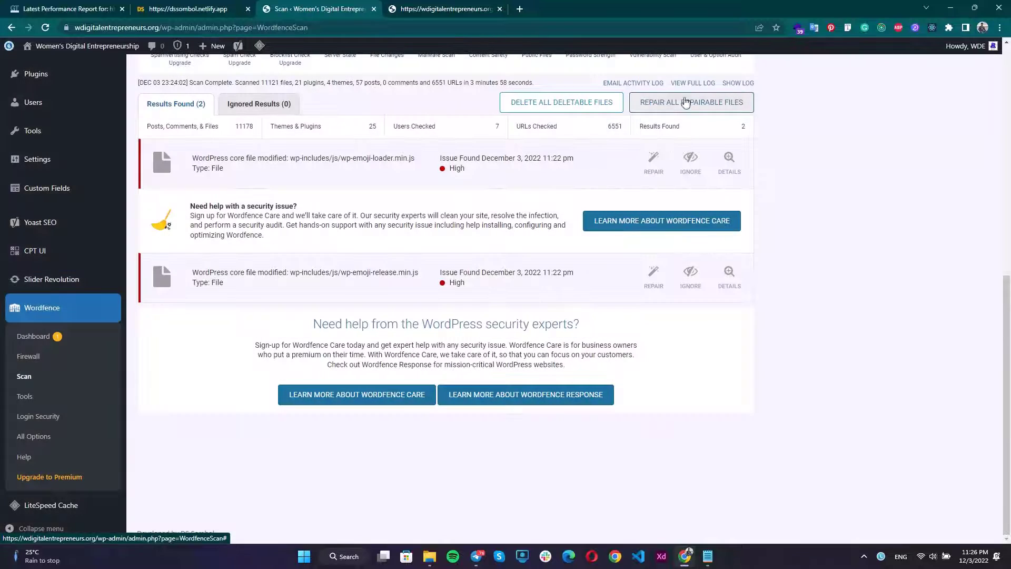
click(653, 158)
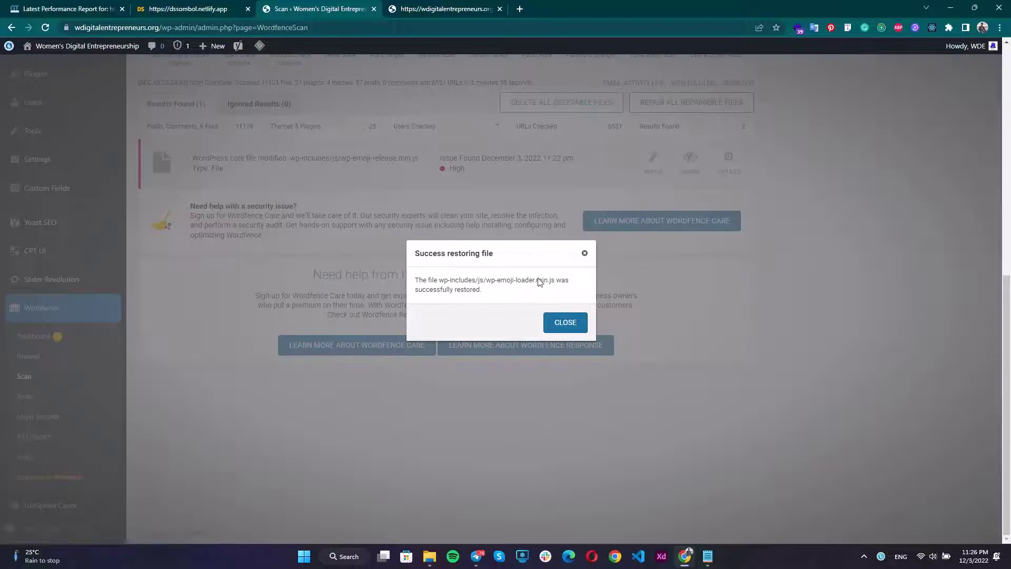
click(564, 321)
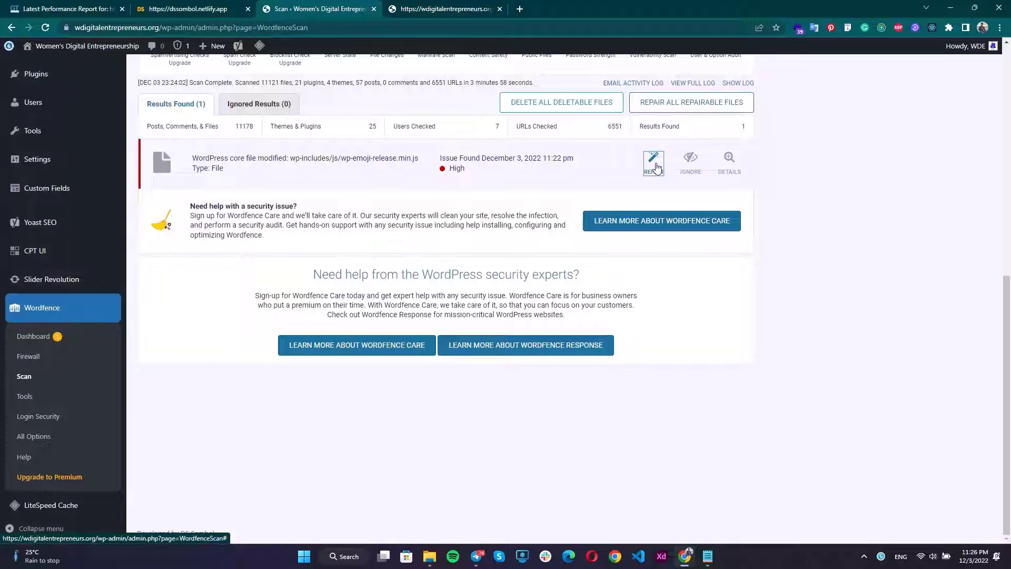
click(655, 166)
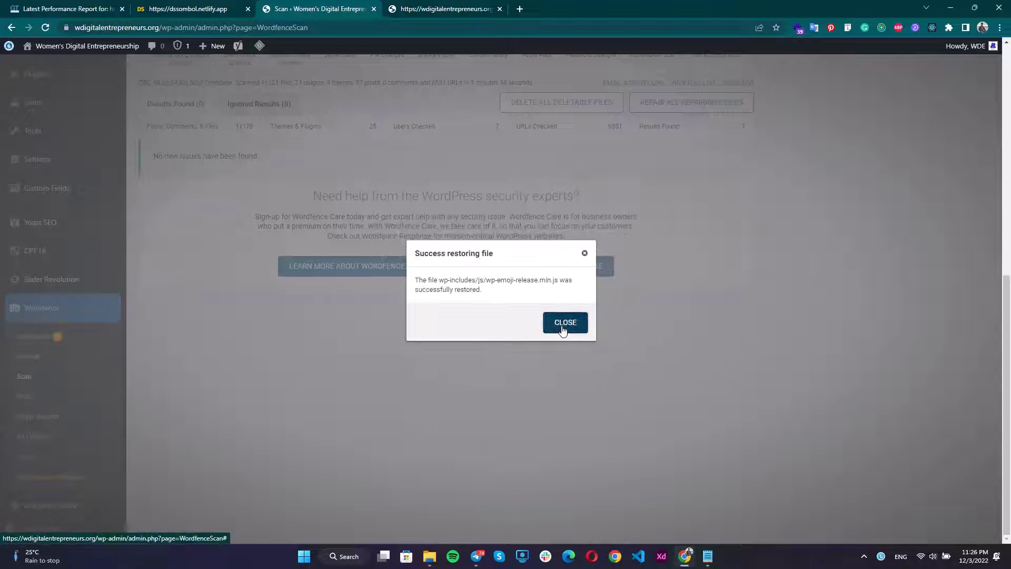
click(564, 322)
Purge all of the site's LiteSpeed caches, and review the Wordfence scan results.
scroll(440, 194, up, 10)
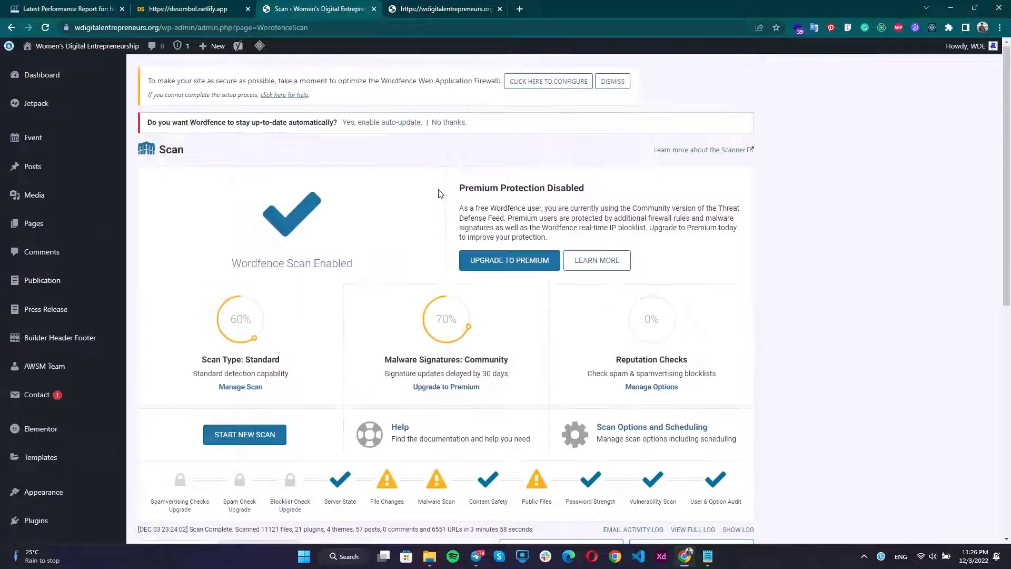
mouse_move(259, 46)
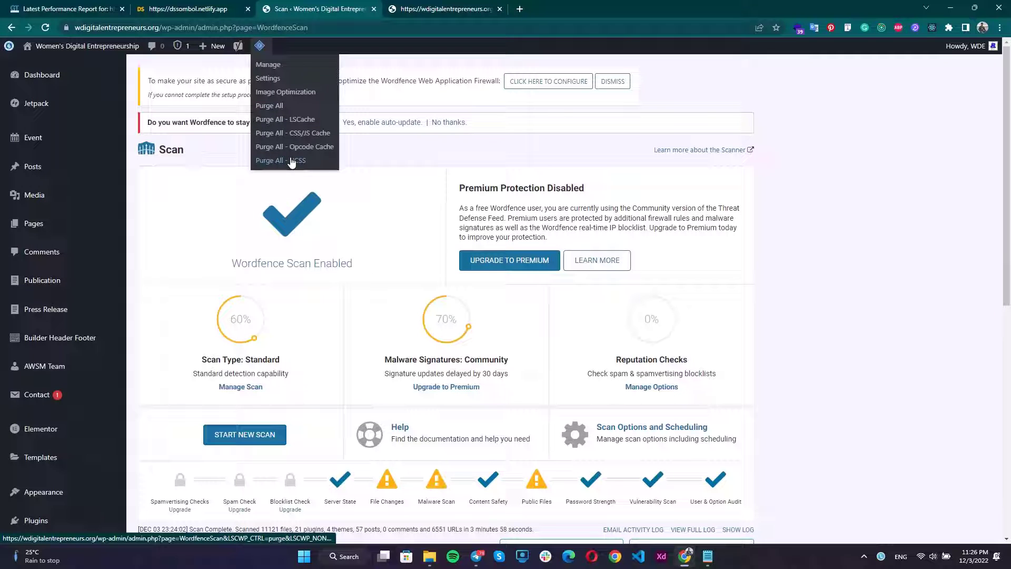
click(272, 107)
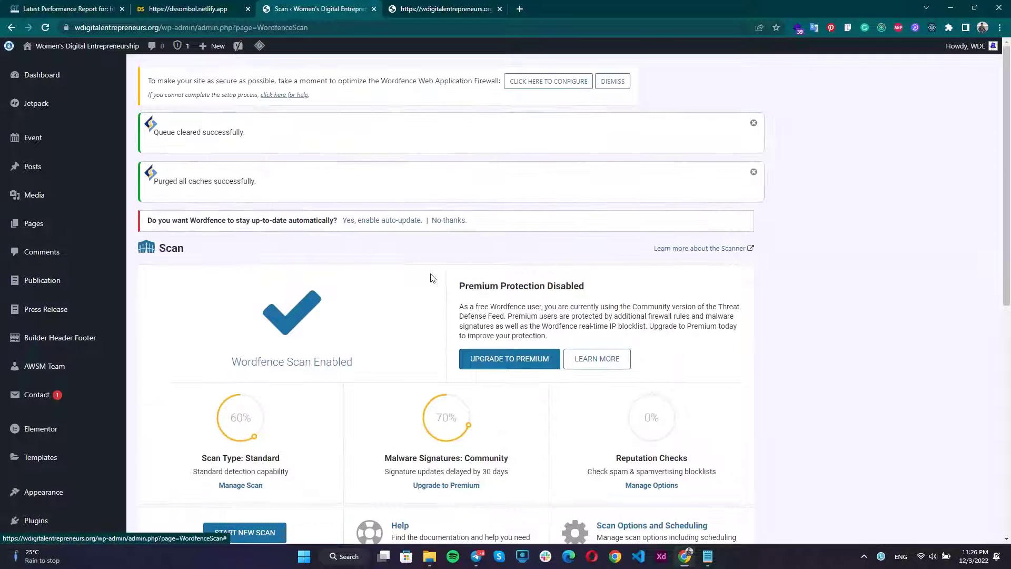
scroll(430, 276, down, 6)
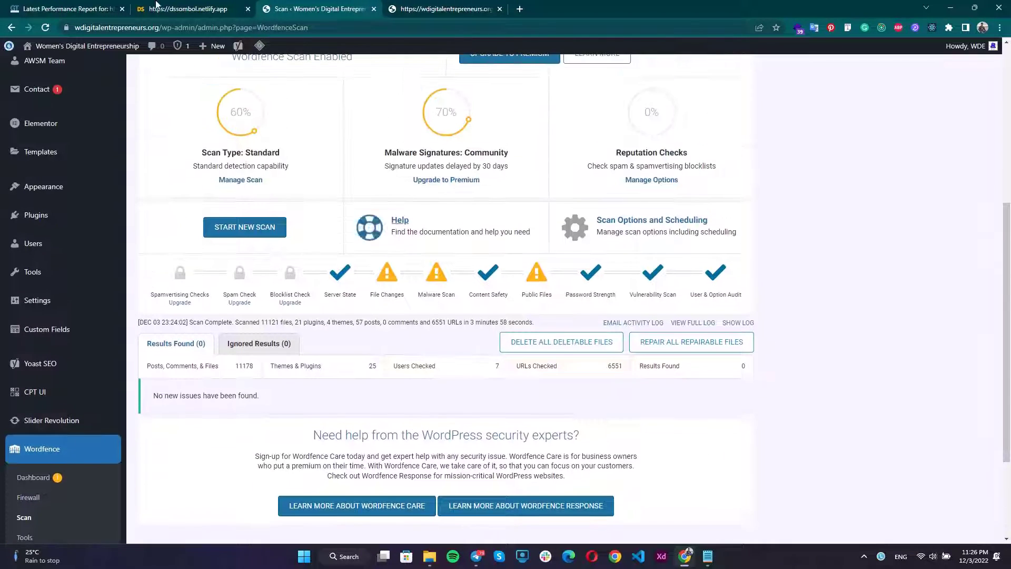
click(82, 6)
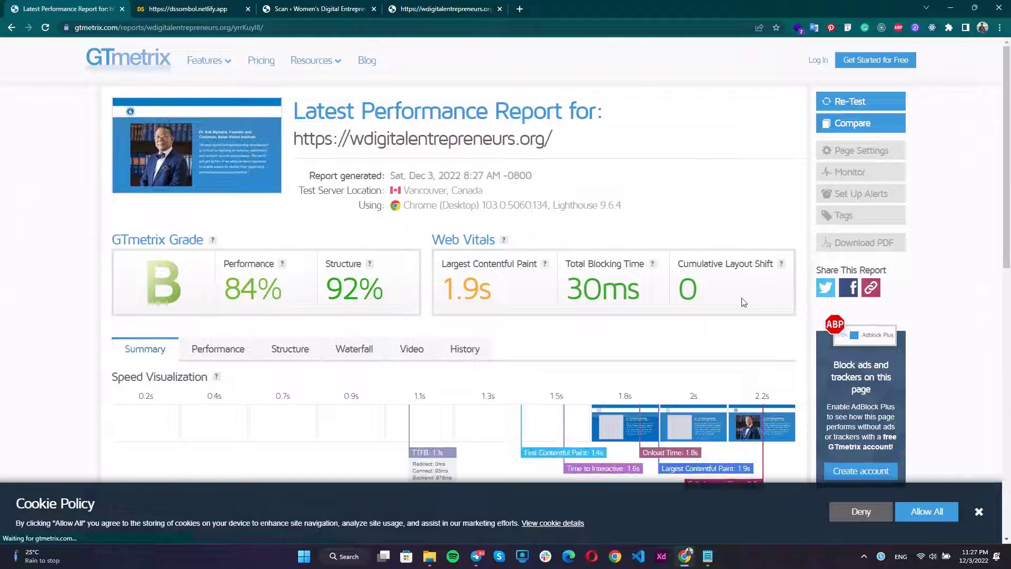
scroll(706, 393, down, 3)
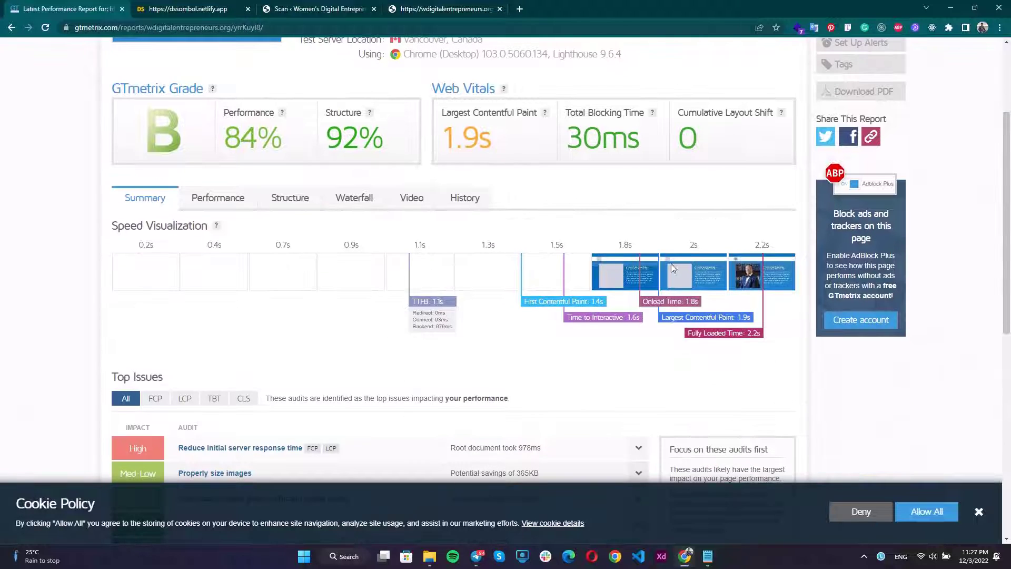
scroll(362, 226, up, 3)
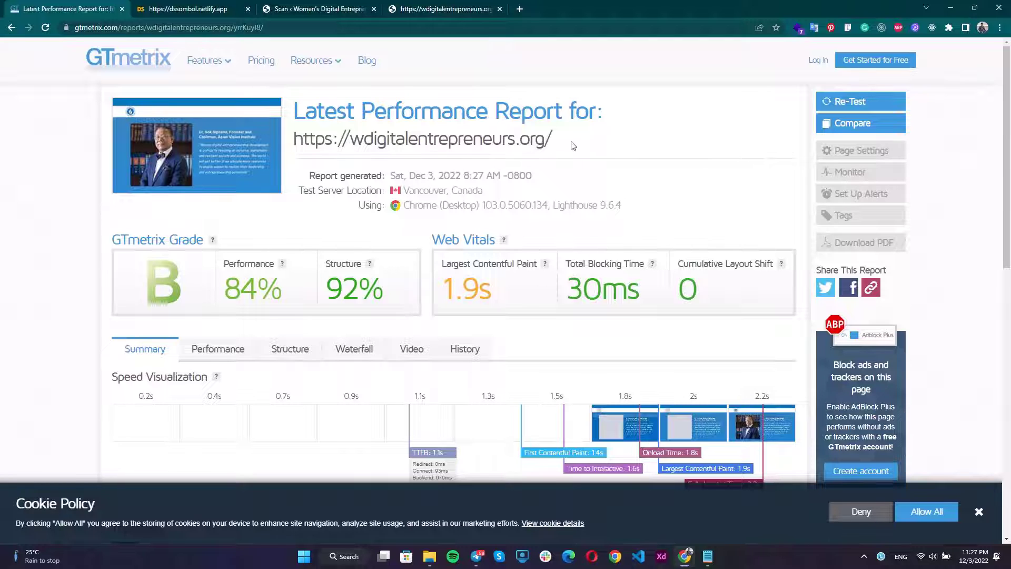
drag(573, 146, 295, 137)
key(ctrl+c)
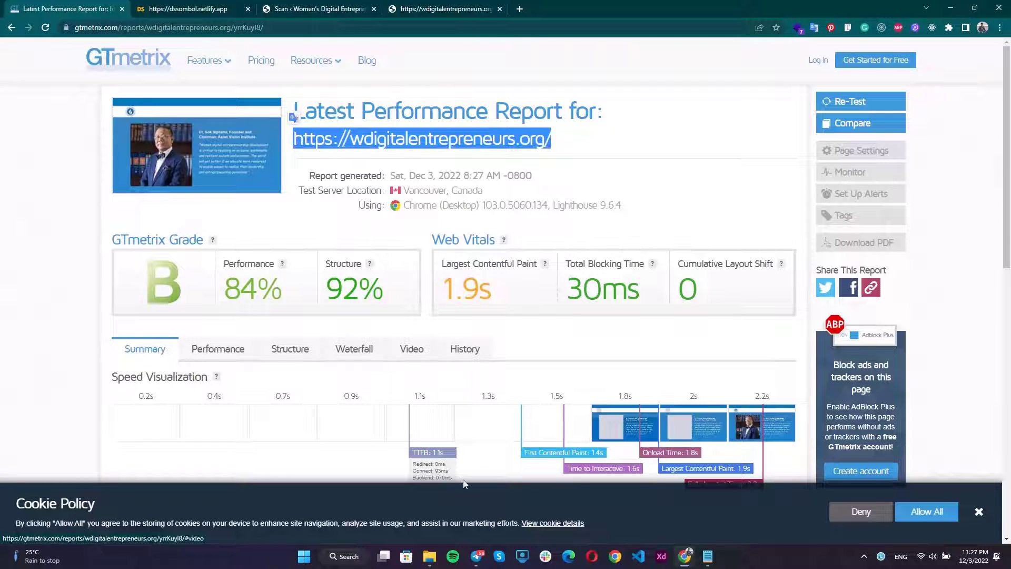
Switch to Microsoft Edge, clear its browsing data for all time including history, cookies and cached files, and close the Google page.
click(568, 561)
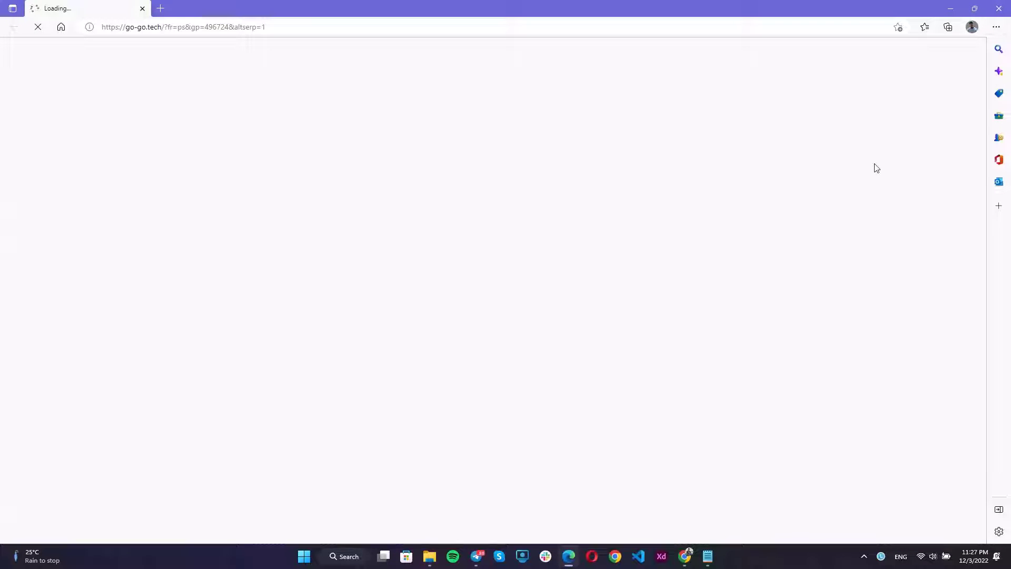
key(ctrl+h)
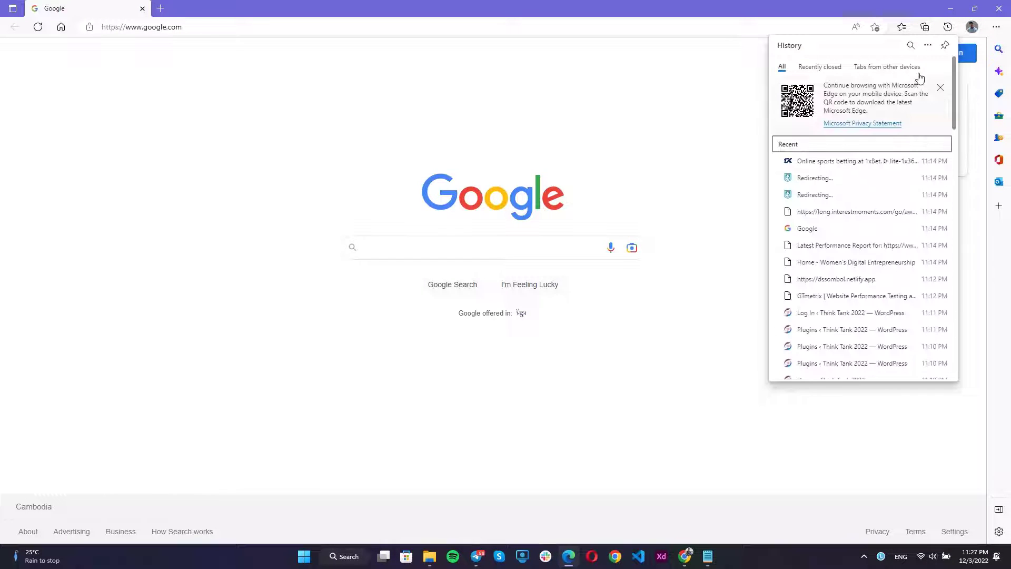
click(928, 47)
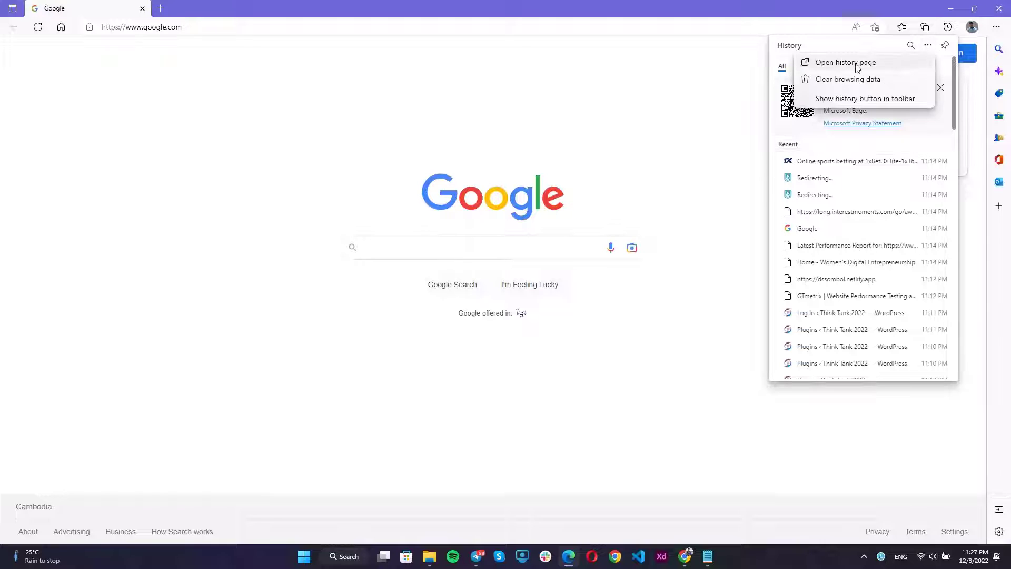
click(841, 80)
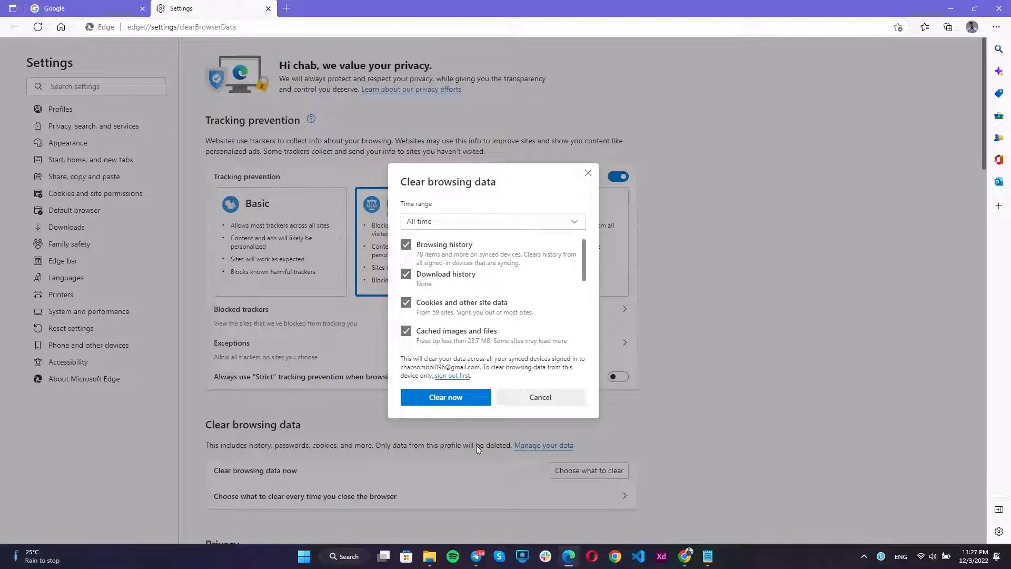
click(455, 398)
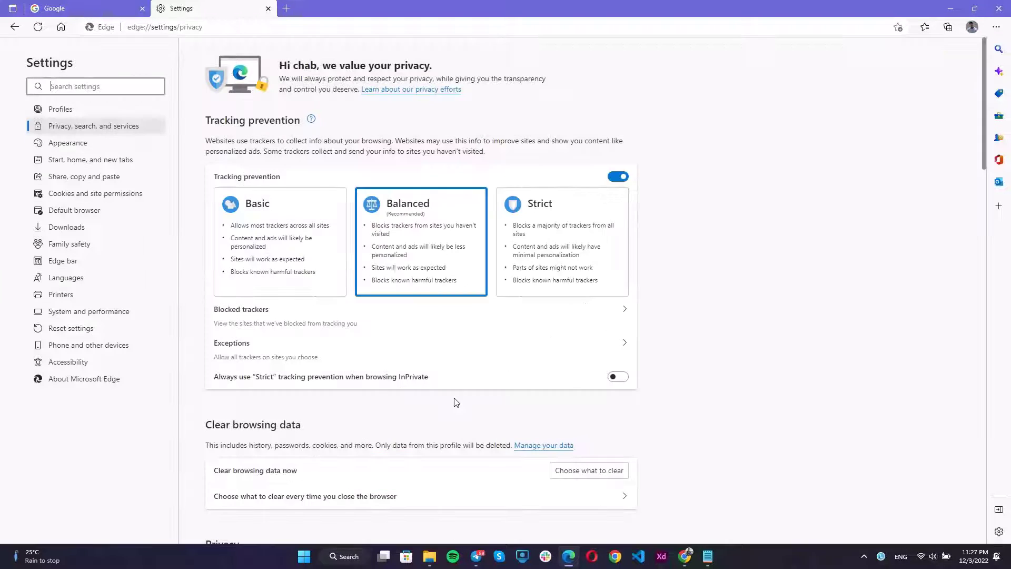
click(143, 8)
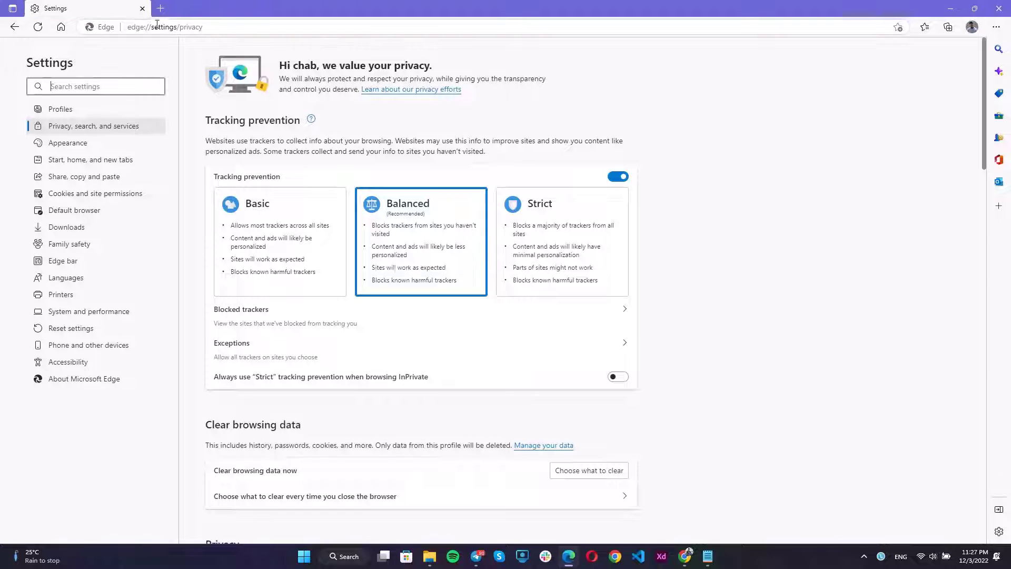
Load the copied address wdigitalentrepreneurs.org in Edge and look through the home page for any redirect.
drag(204, 26, 161, 27)
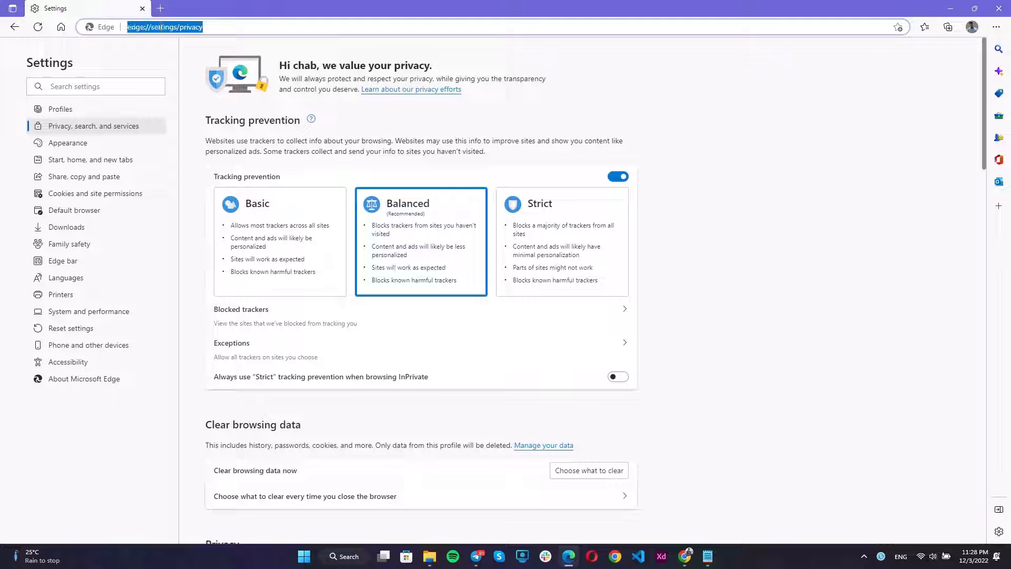
key(ctrl+v)
key(Return)
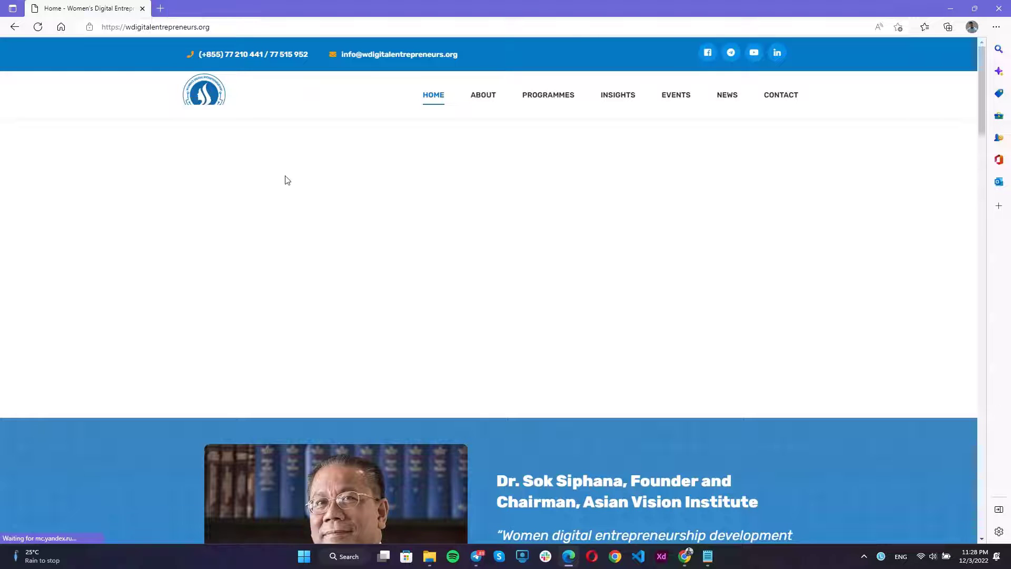
scroll(284, 178, down, 15)
scroll(285, 177, down, 8)
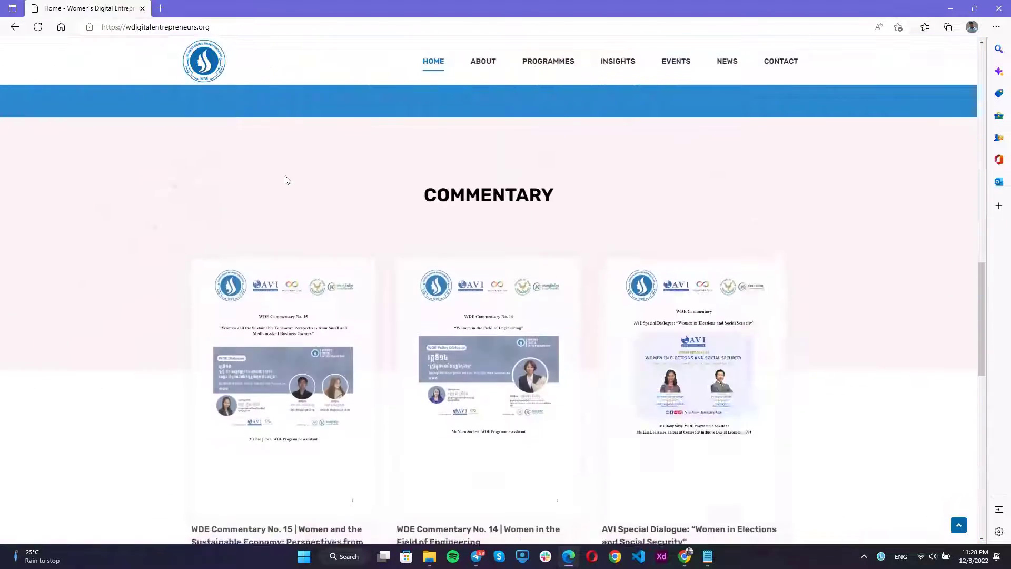
scroll(286, 177, up, 13)
scroll(285, 176, up, 8)
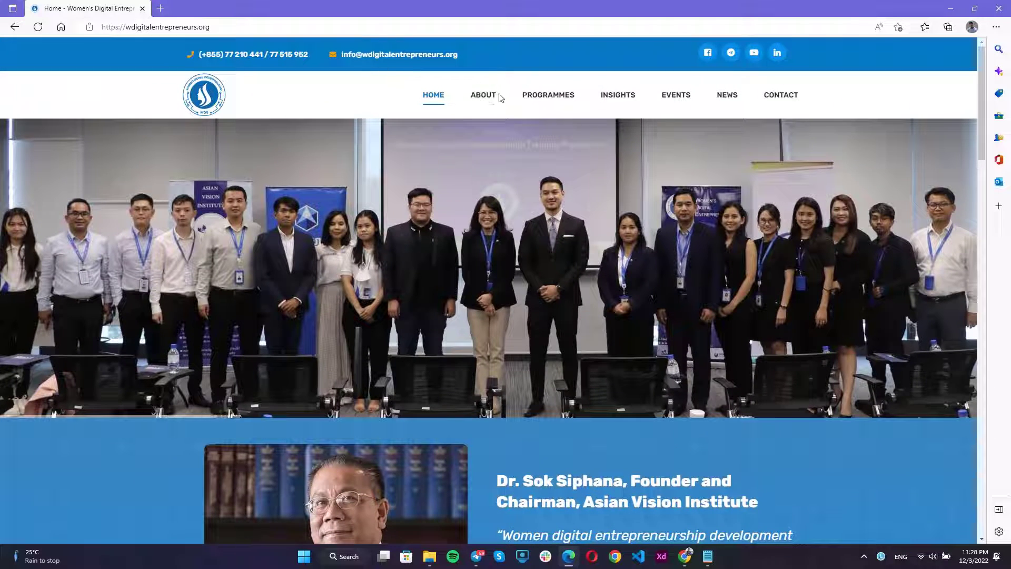
Check the site's What We Do page for redirects, and return to the Wordfence scan results in Chrome.
mouse_move(481, 97)
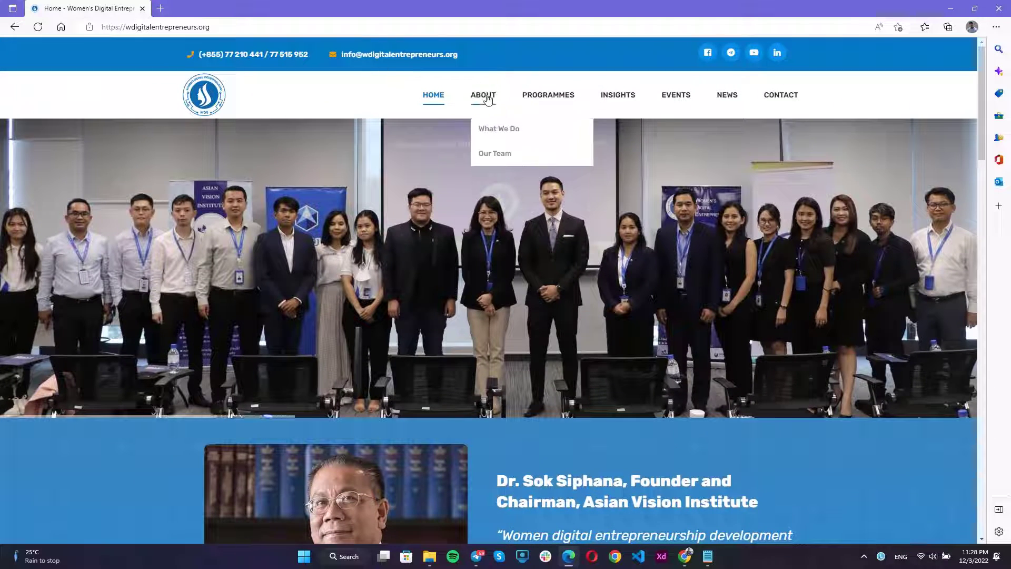
click(525, 126)
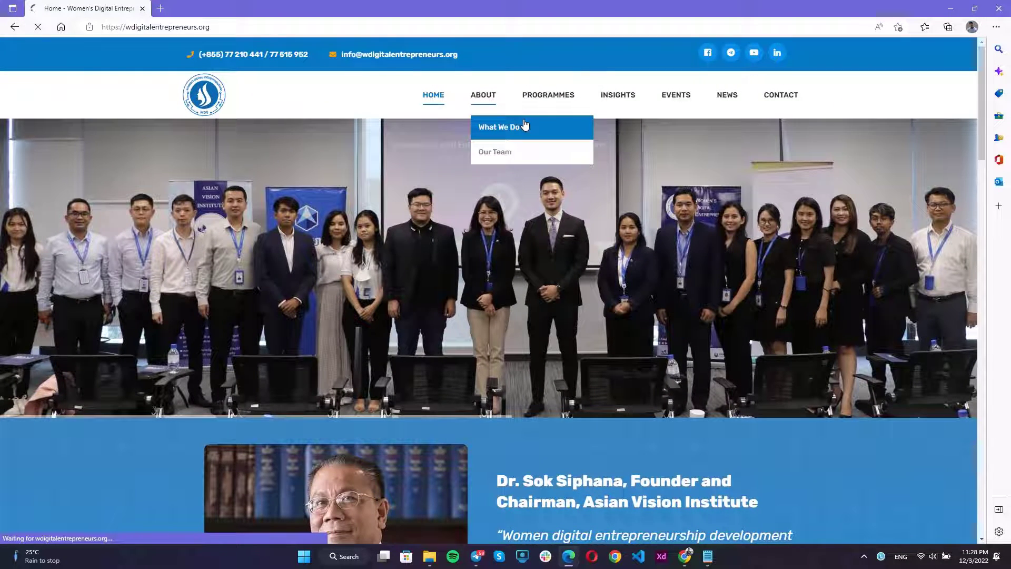
scroll(525, 124, down, 5)
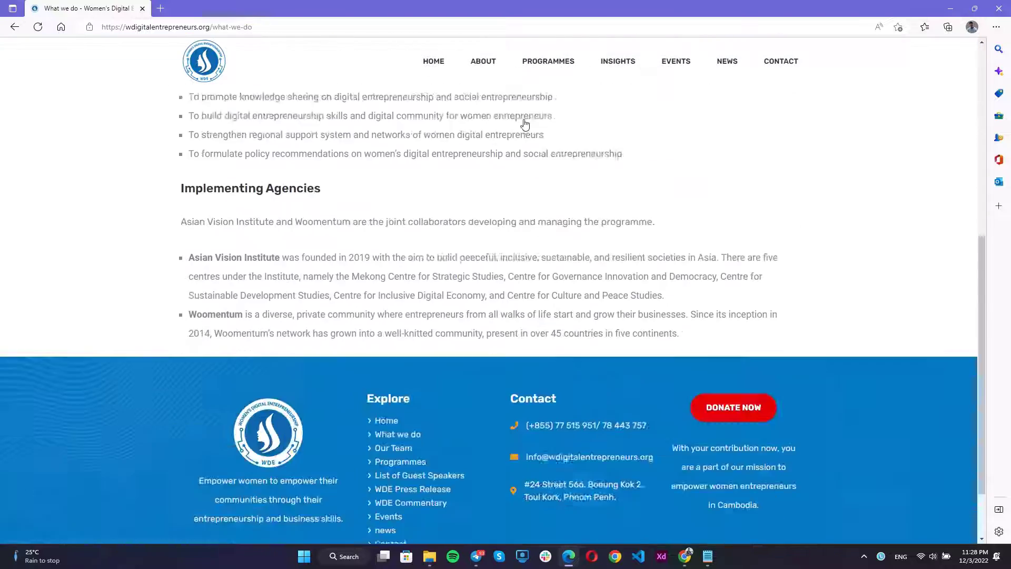
scroll(525, 125, up, 10)
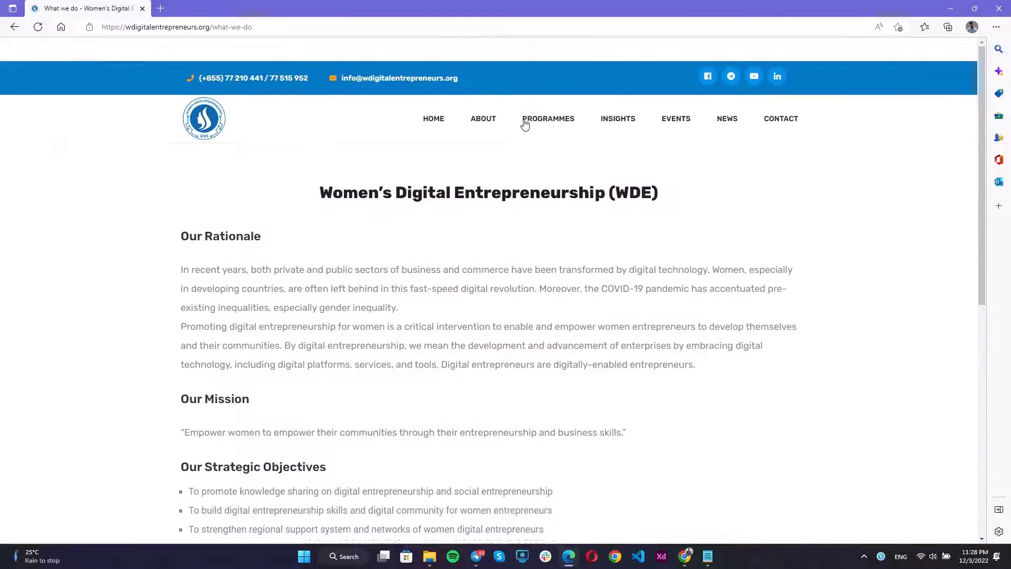
click(999, 9)
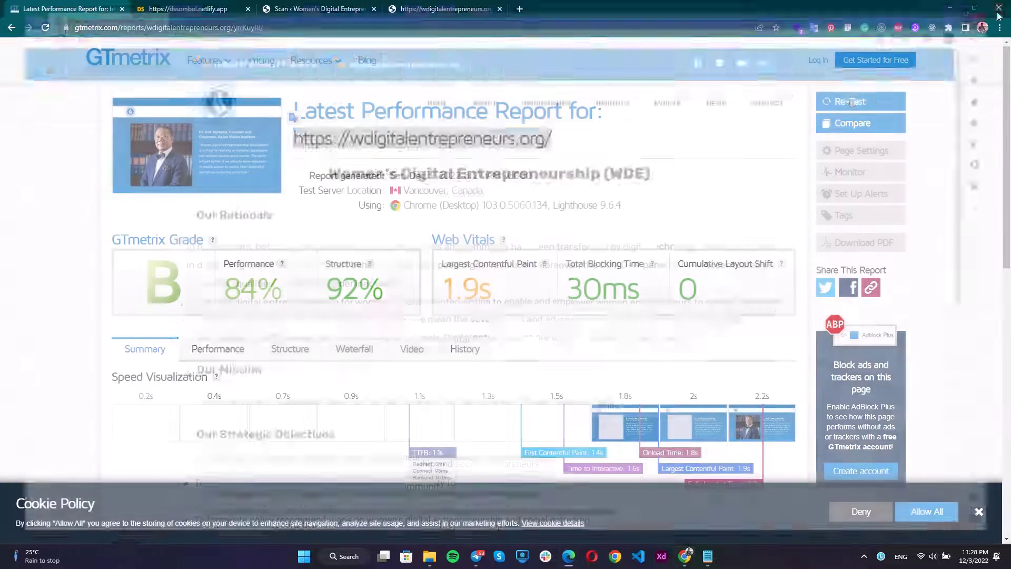
click(311, 14)
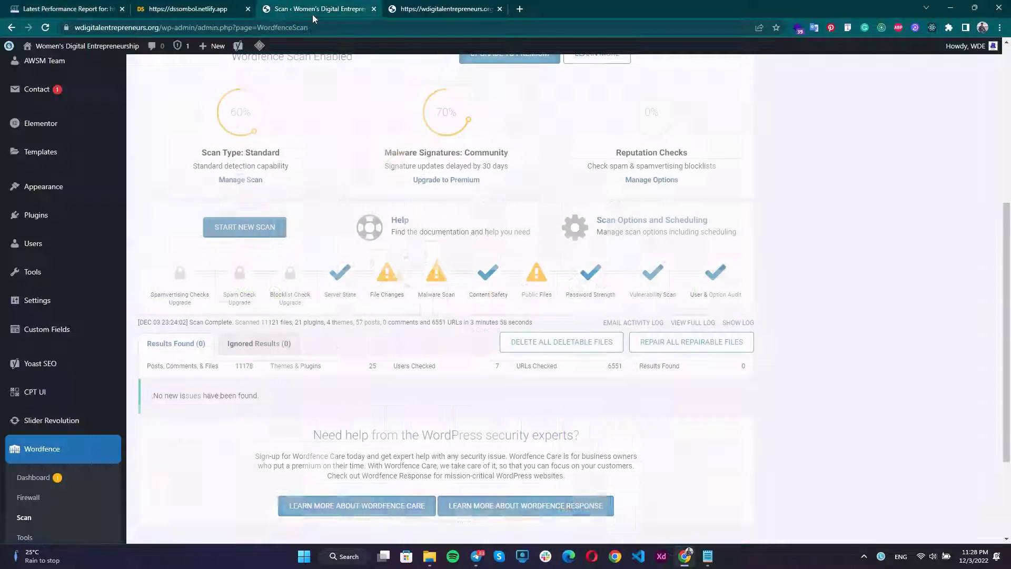
Open the site's home page from the WordPress admin in a new tab and look through it for any redirect.
mouse_move(42, 63)
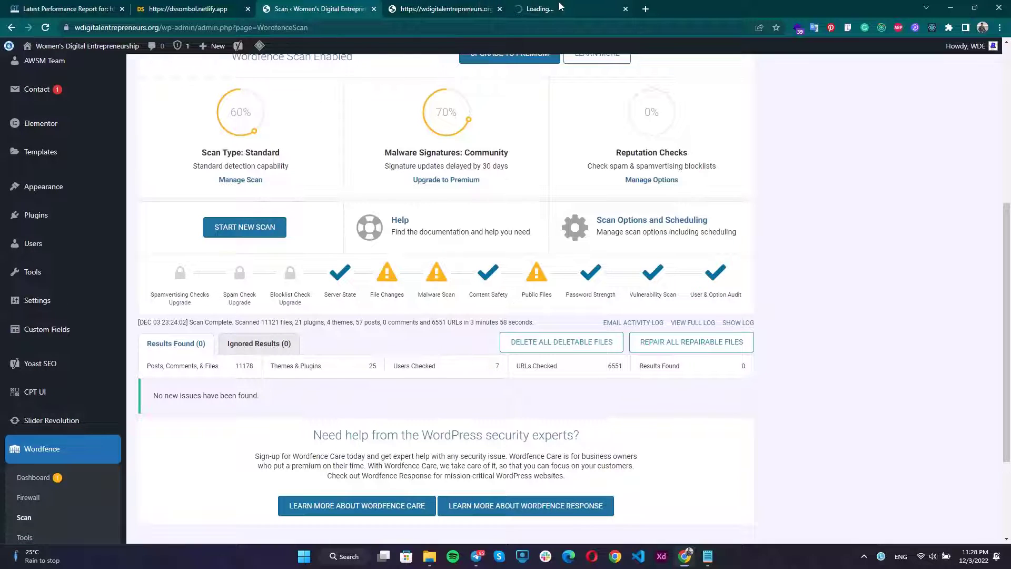
click(560, 8)
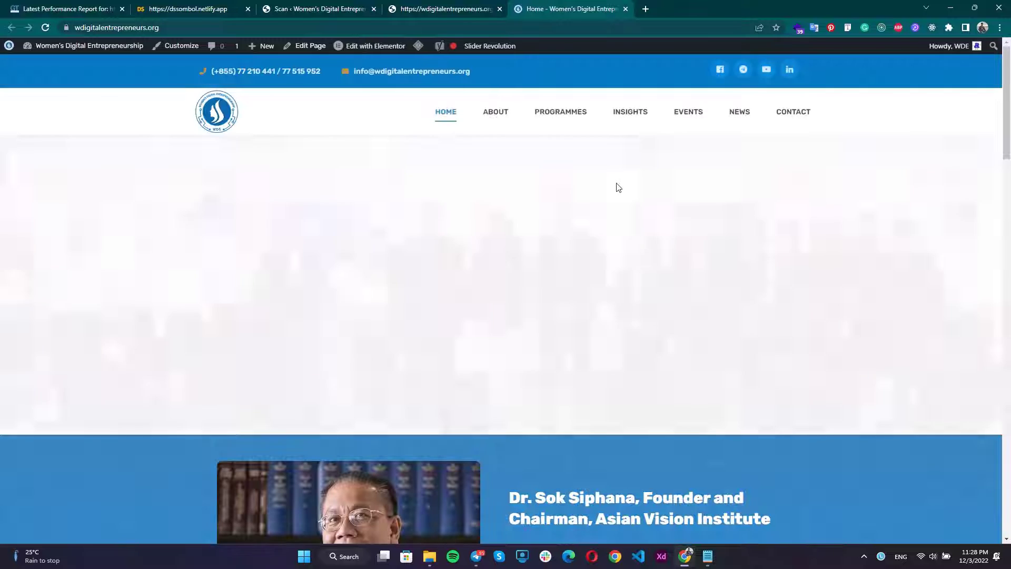
scroll(618, 187, down, 12)
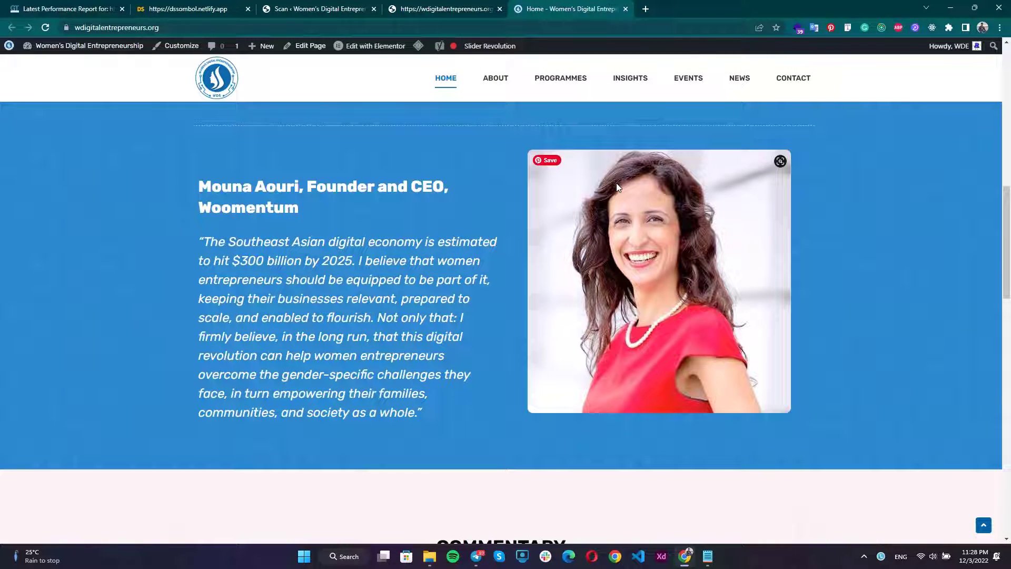
scroll(617, 185, up, 12)
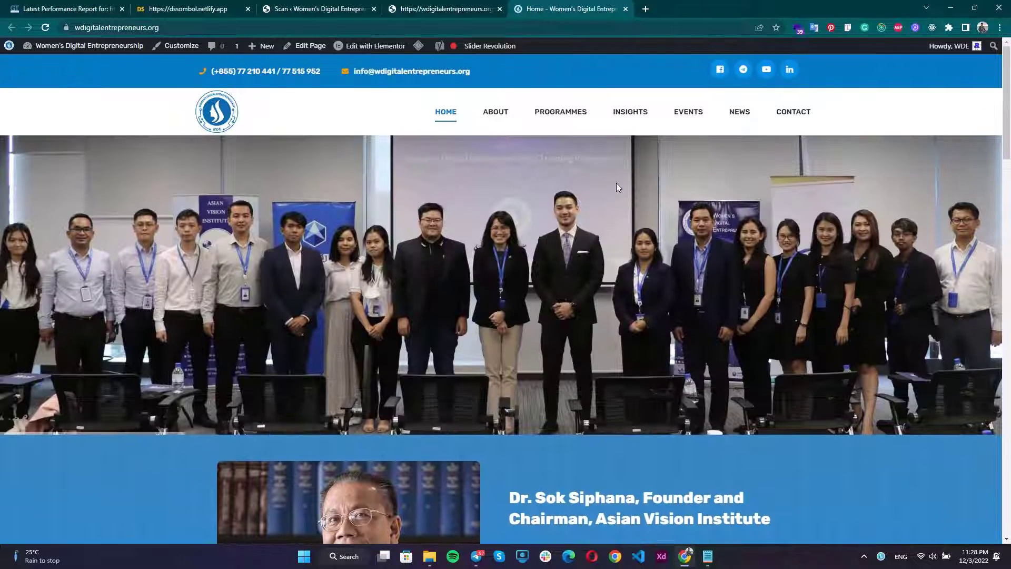
scroll(617, 187, down, 2)
scroll(617, 186, up, 2)
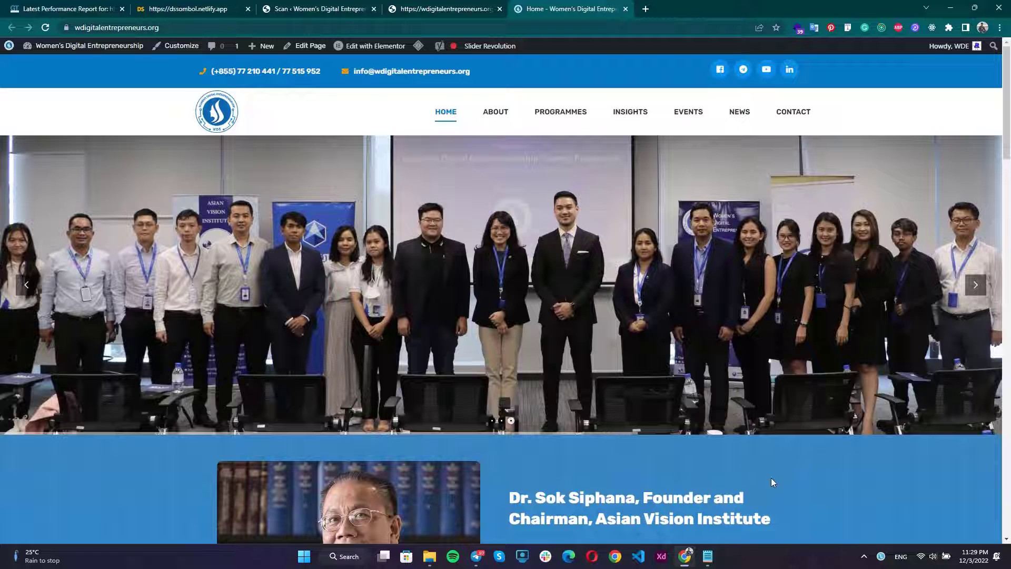
Switch to the untitled Notepad note and replace all its text with "Thank you!".
click(707, 557)
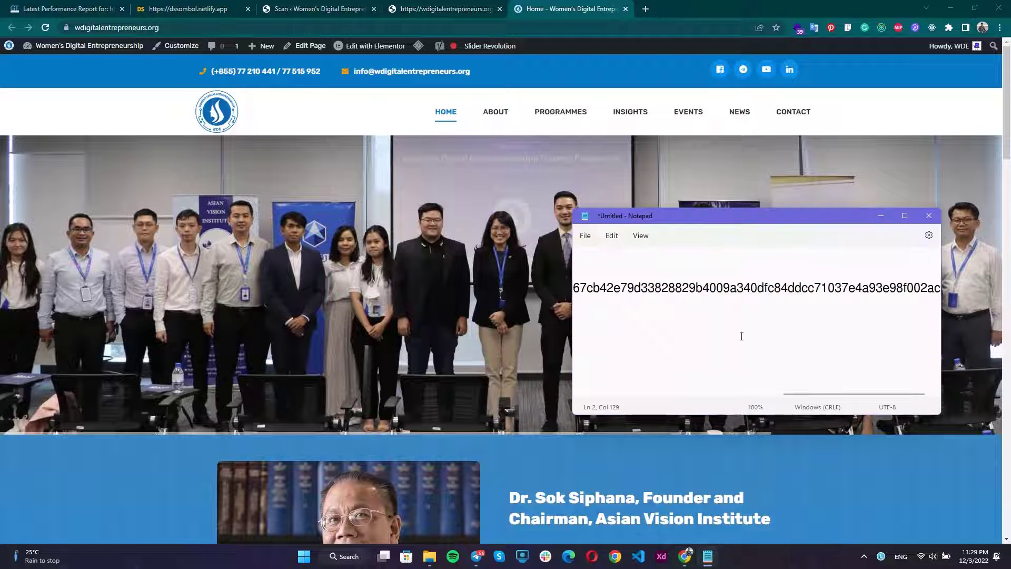
key(ctrl+a)
key(BackSpace)
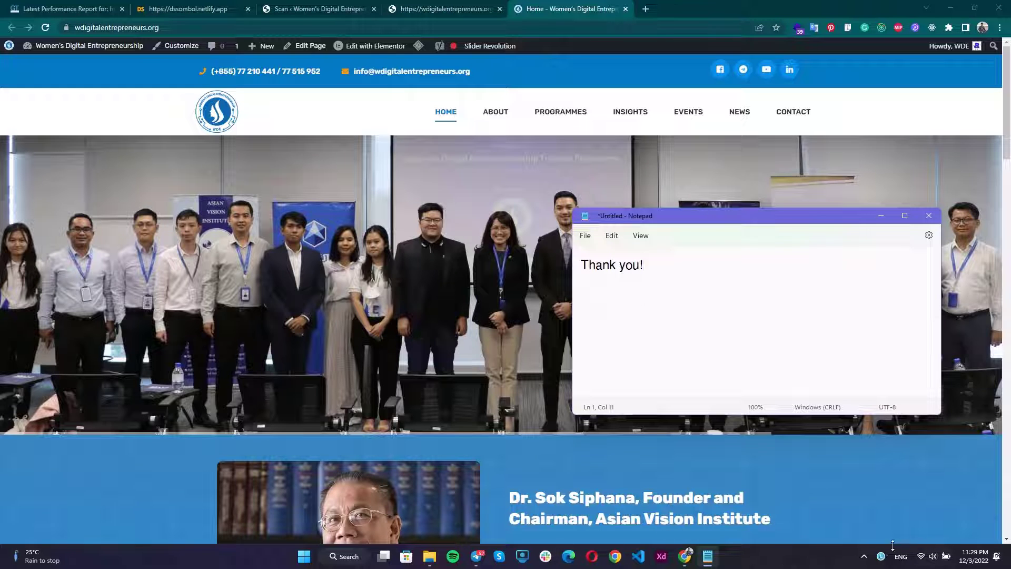
click(870, 553)
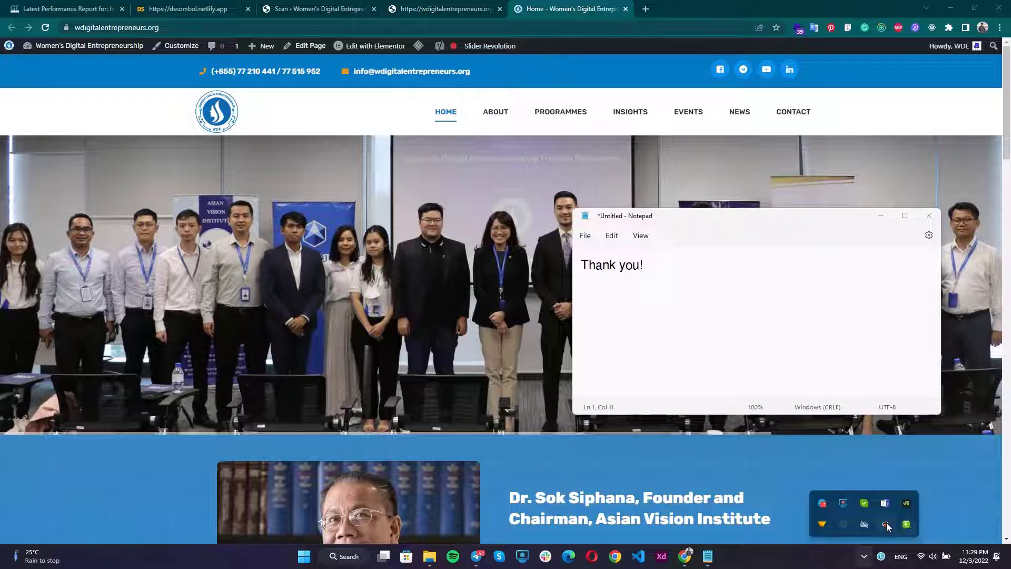
click(842, 498)
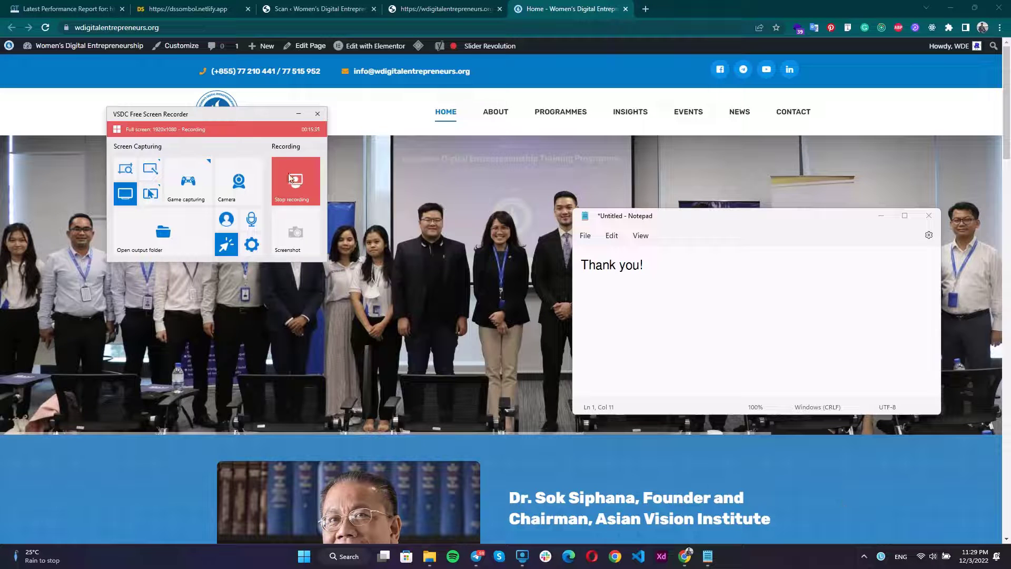